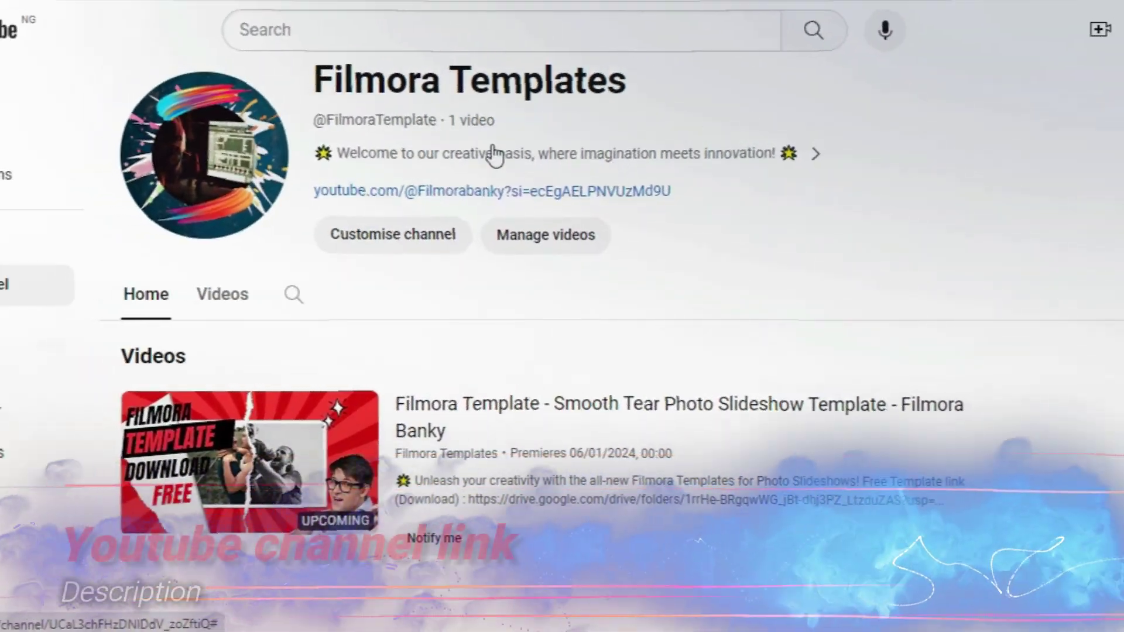
Go to your own YouTube channel page from the account menu and scroll down it
left_click(1118, 29)
left_click(973, 91)
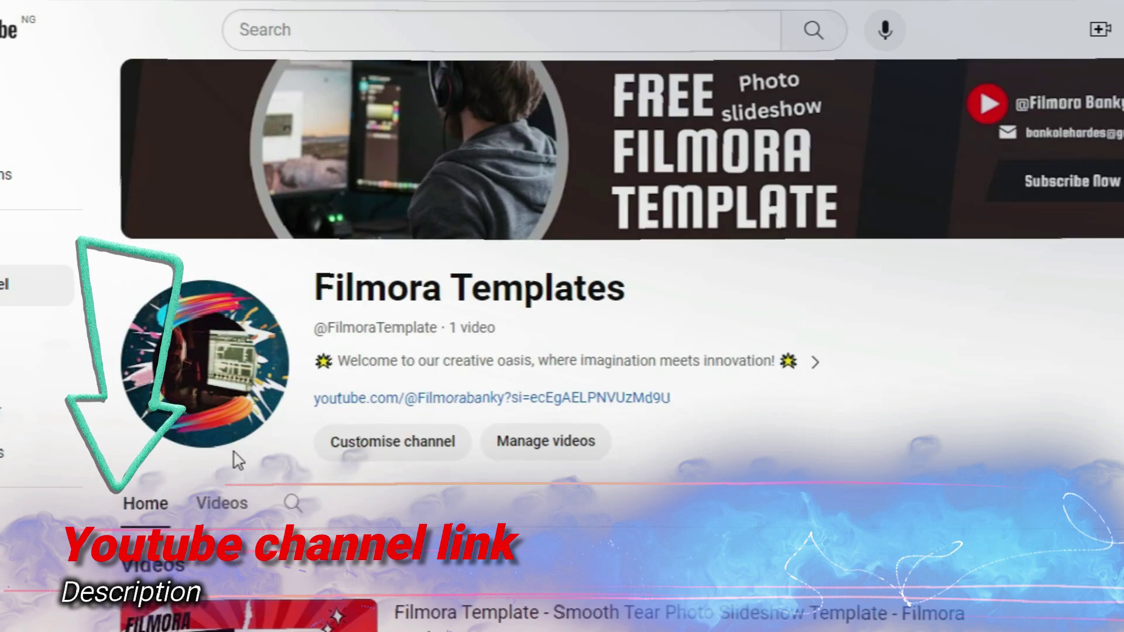
scroll(1086, 474, "down", 3)
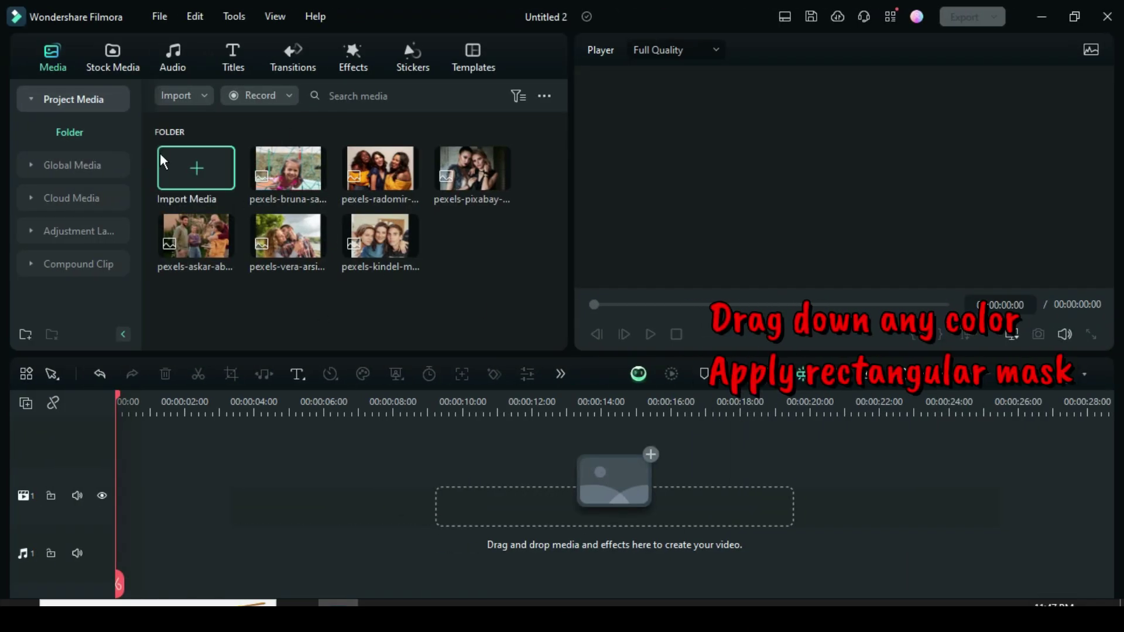
Place the dark red Sample Color Solid 08 on the timeline and give it a rectangle mask
left_click(113, 58)
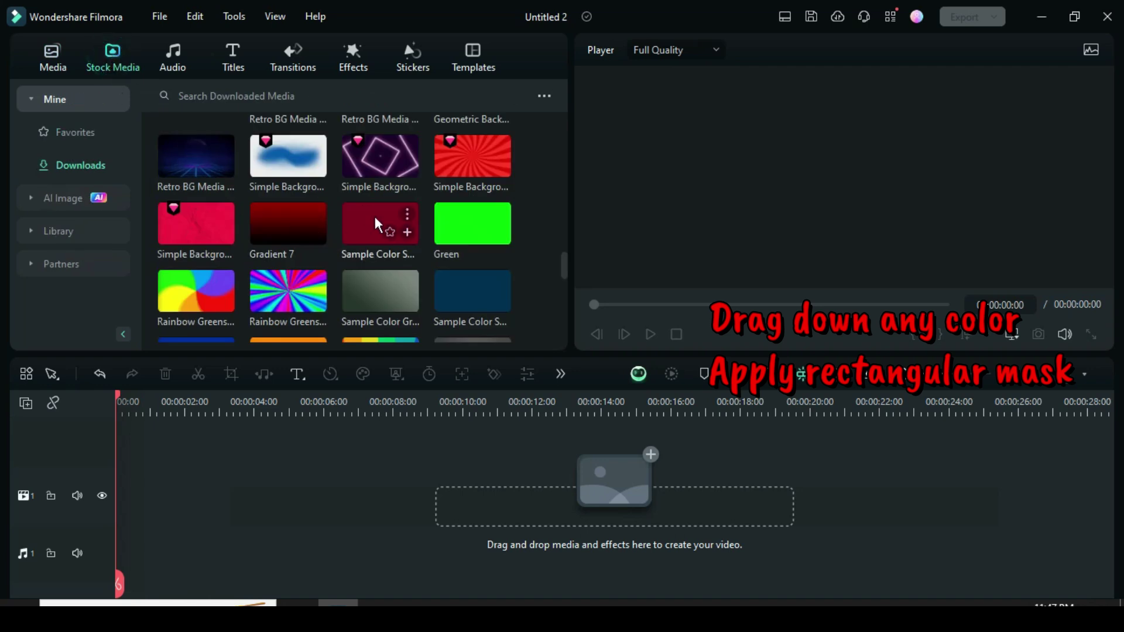
left_click_drag(370, 225, 205, 511)
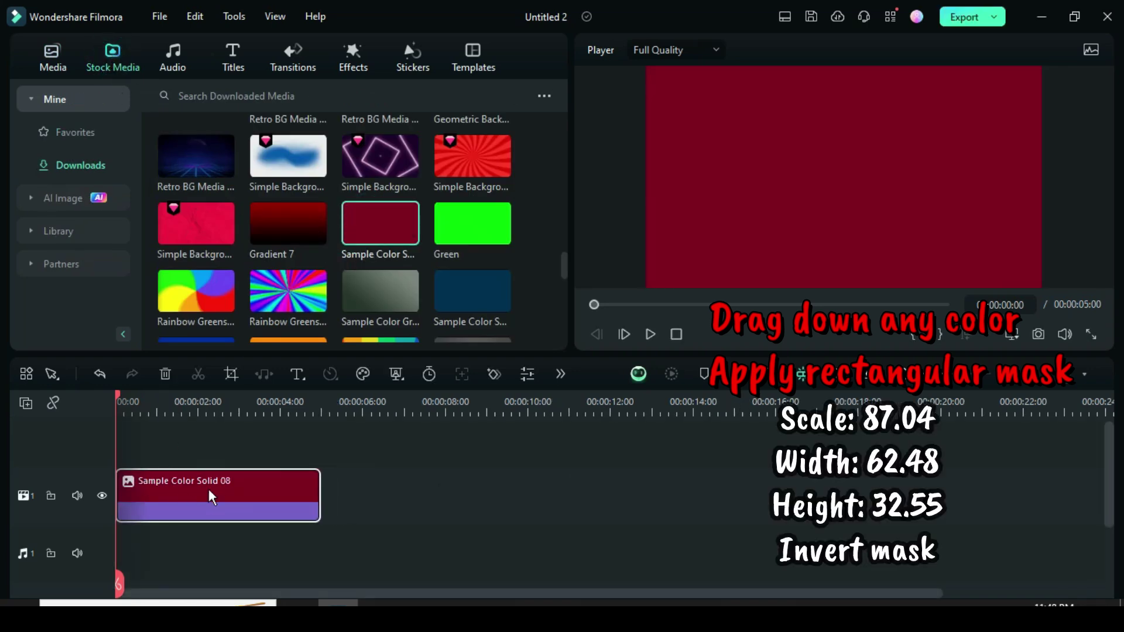
double_click(209, 490)
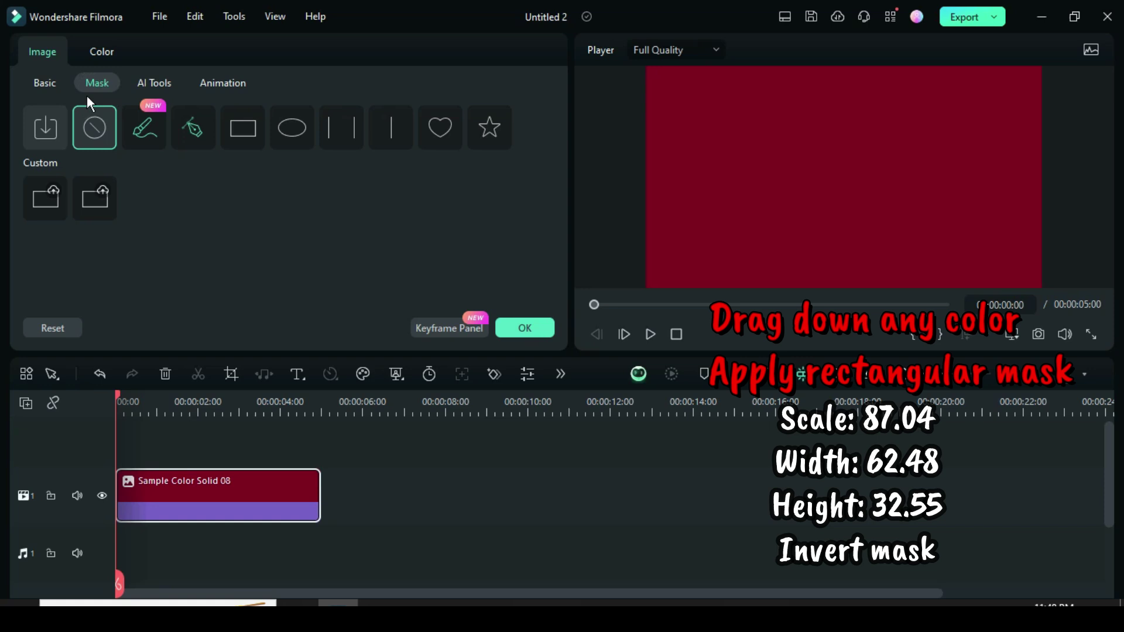
left_click(251, 127)
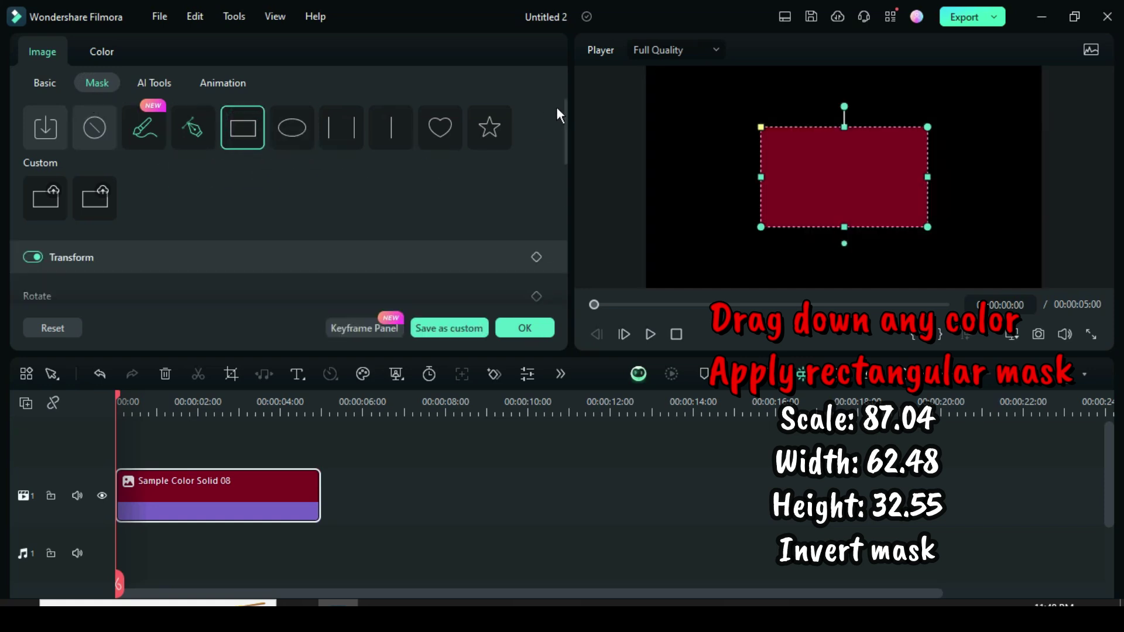
Set the rectangle mask to scale 87.04, width 62.48, height 32.55, and invert it
scroll(557, 160, "down", 3)
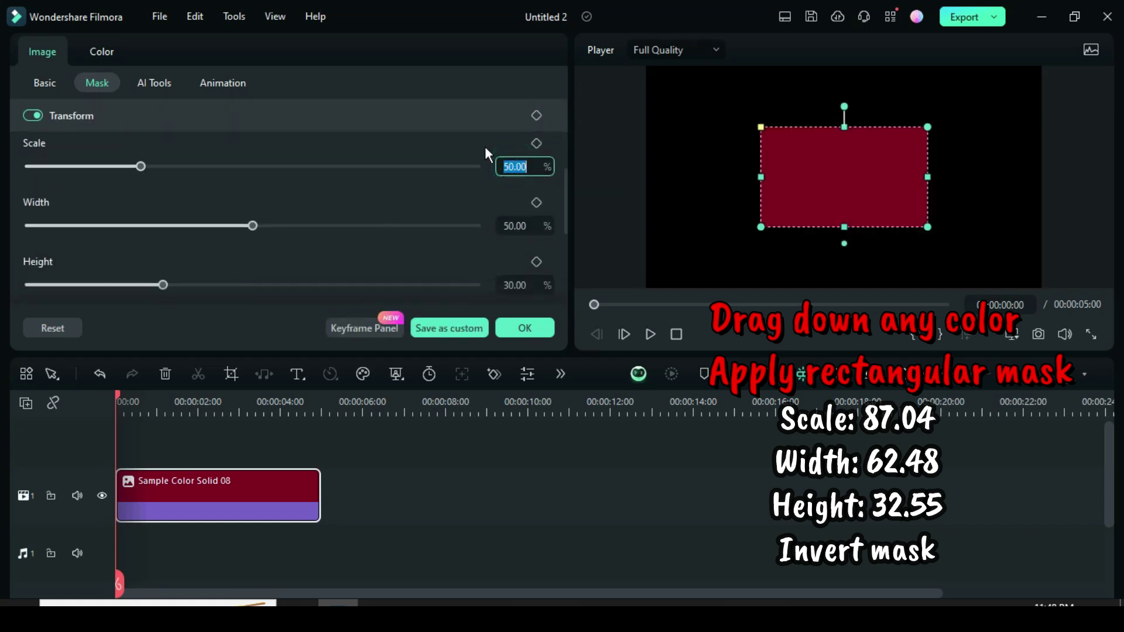
type("87.04")
left_click(445, 149)
left_click(515, 226)
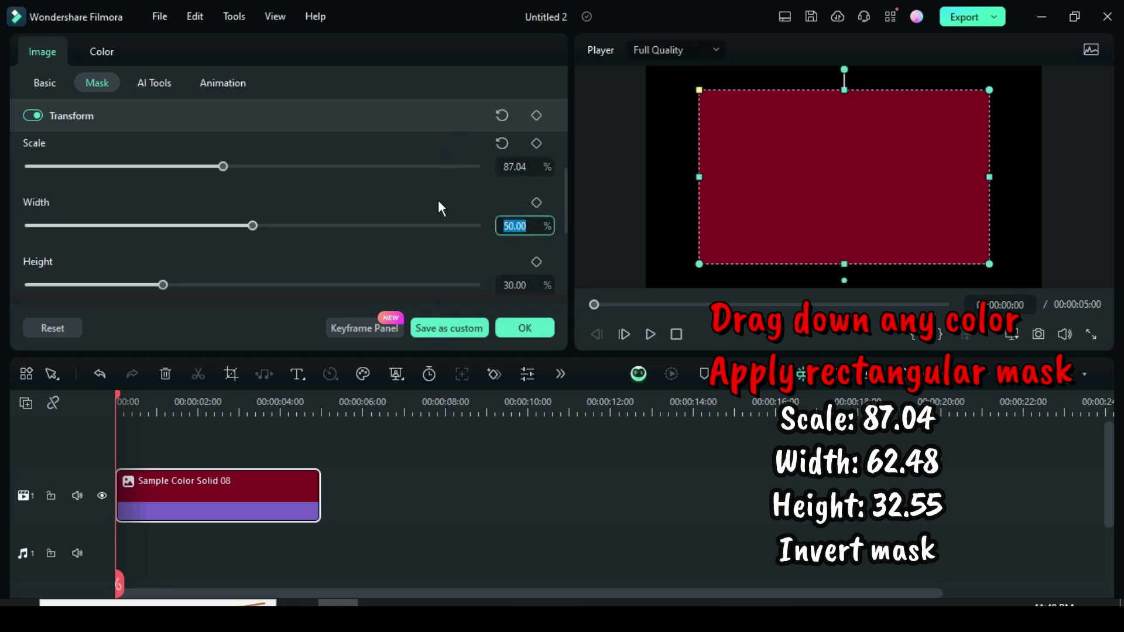
type("62.48")
left_click(433, 198)
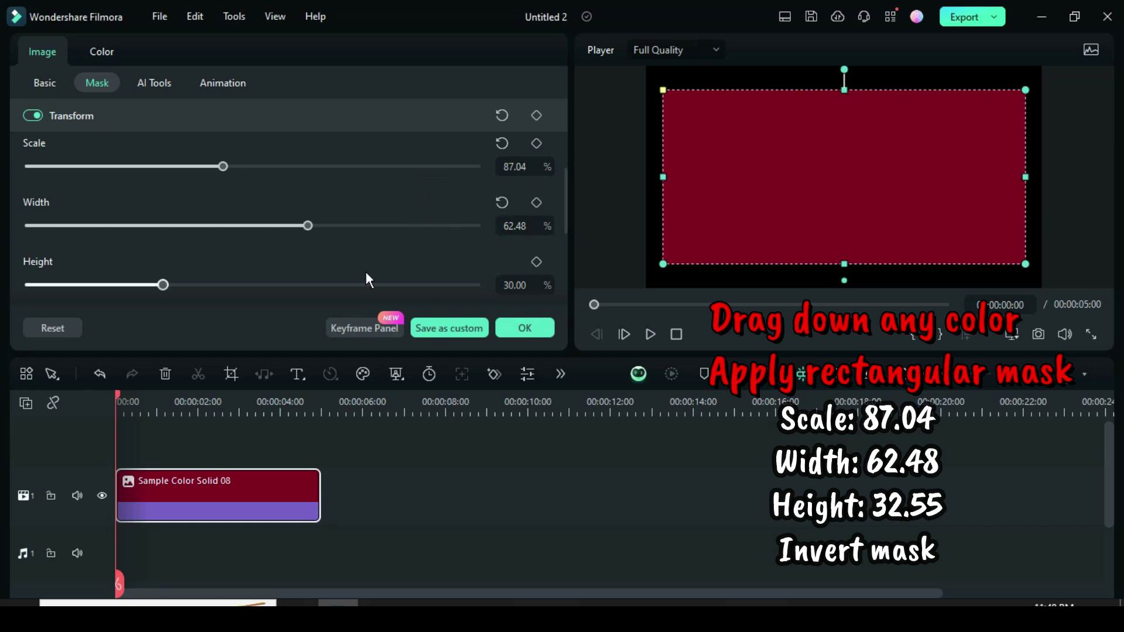
type("32.55")
left_click(456, 259)
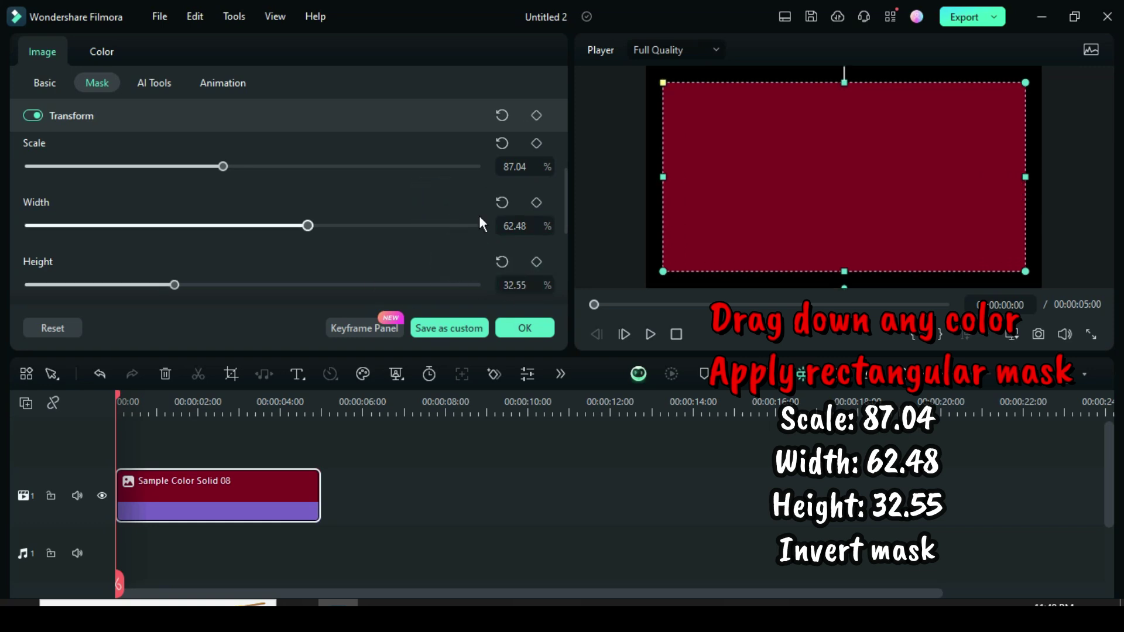
left_click_drag(564, 182, 560, 267)
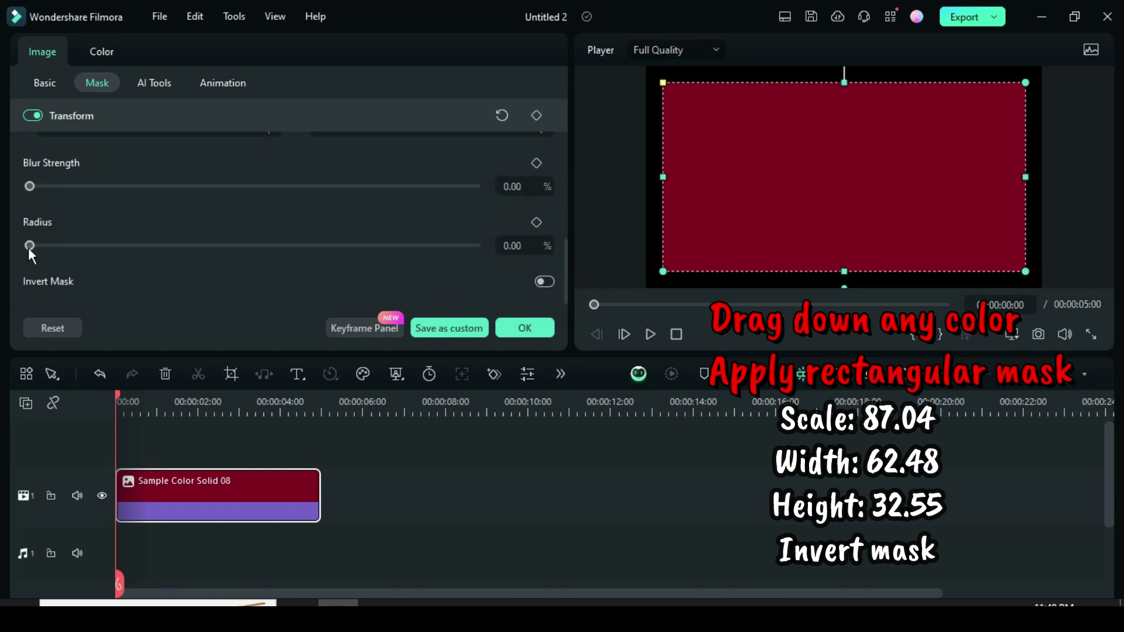
left_click(546, 282)
Apply the mask and save a PNG snapshot of the red frame as Snapshot_4
left_click(525, 328)
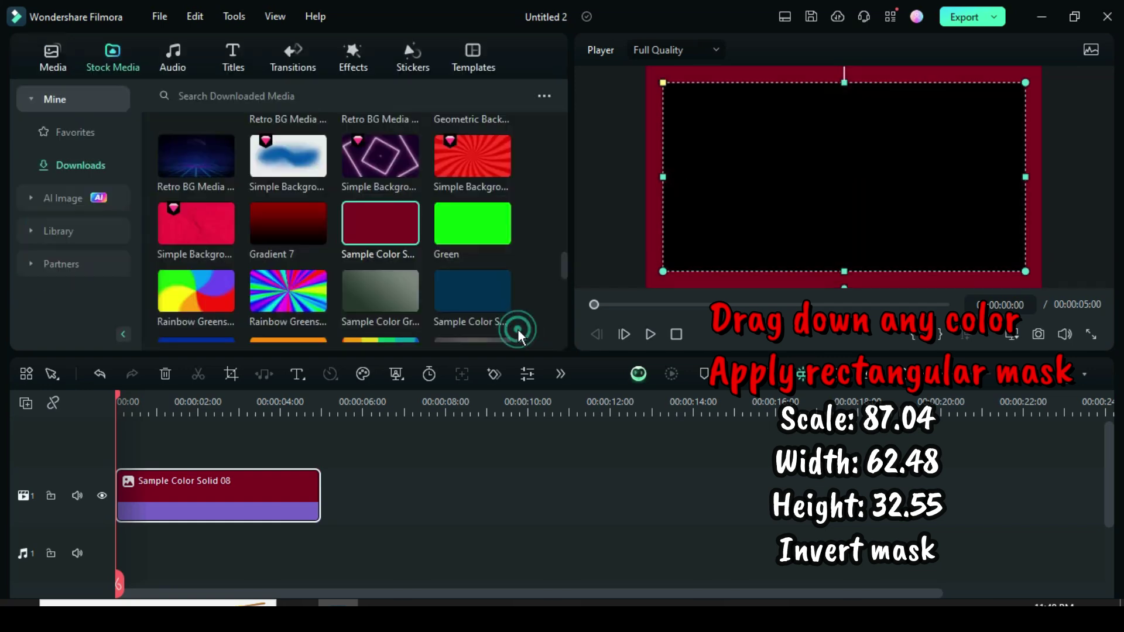
left_click(52, 57)
left_click(124, 404)
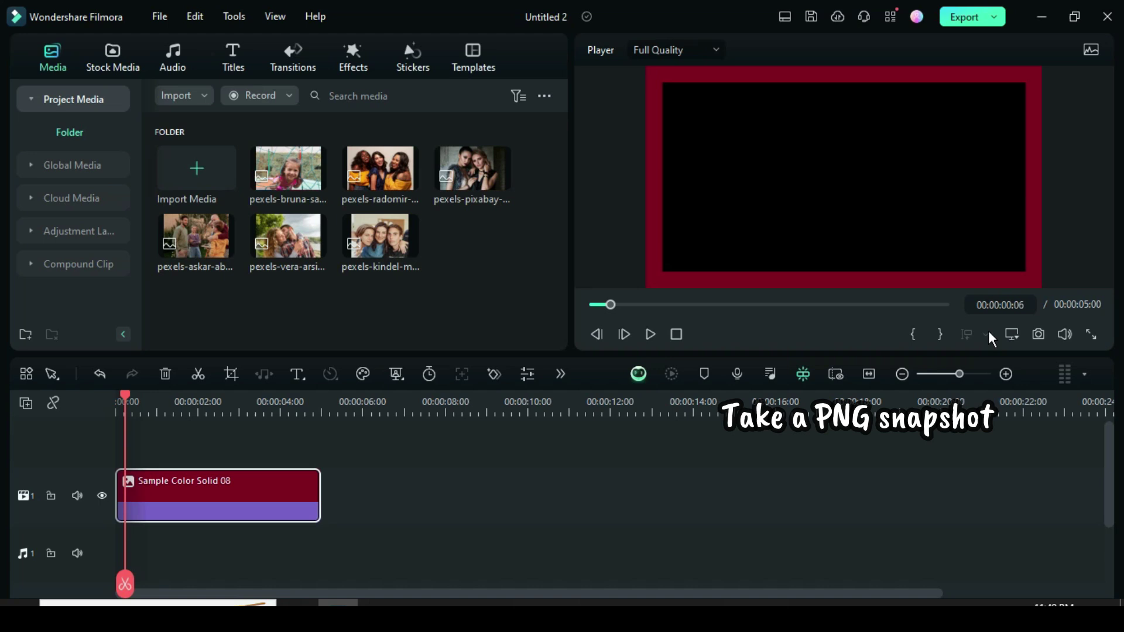
left_click(1037, 335)
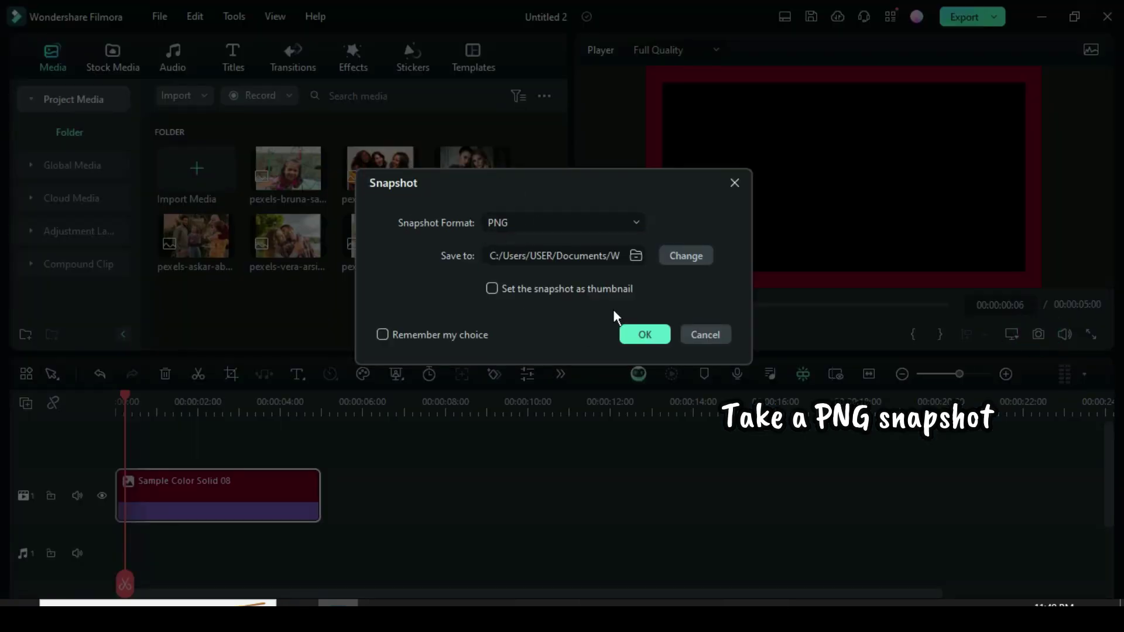
key("Return")
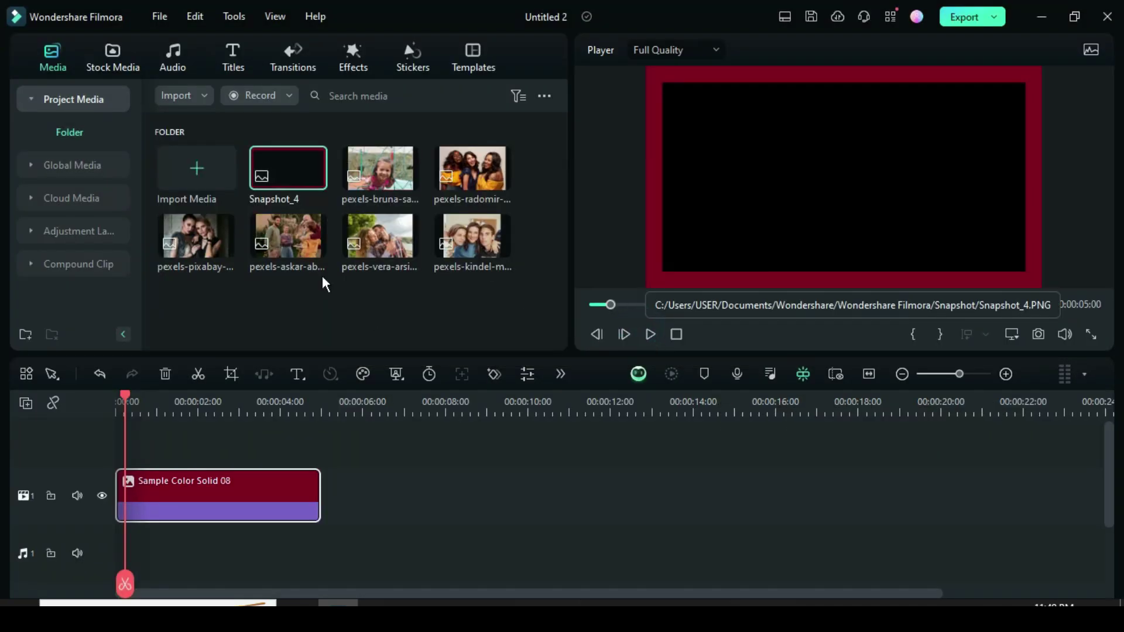
Swap the red clip for the Green stock colour and save its snapshot as Snapshot_5
left_click(107, 53)
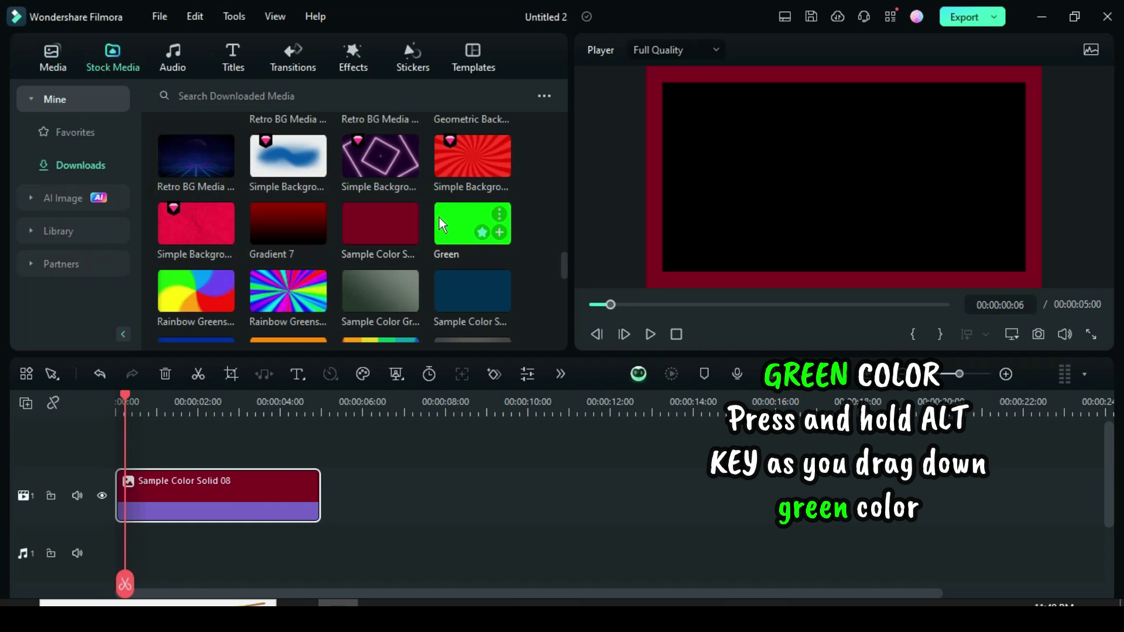
left_click_drag(436, 233, 175, 520)
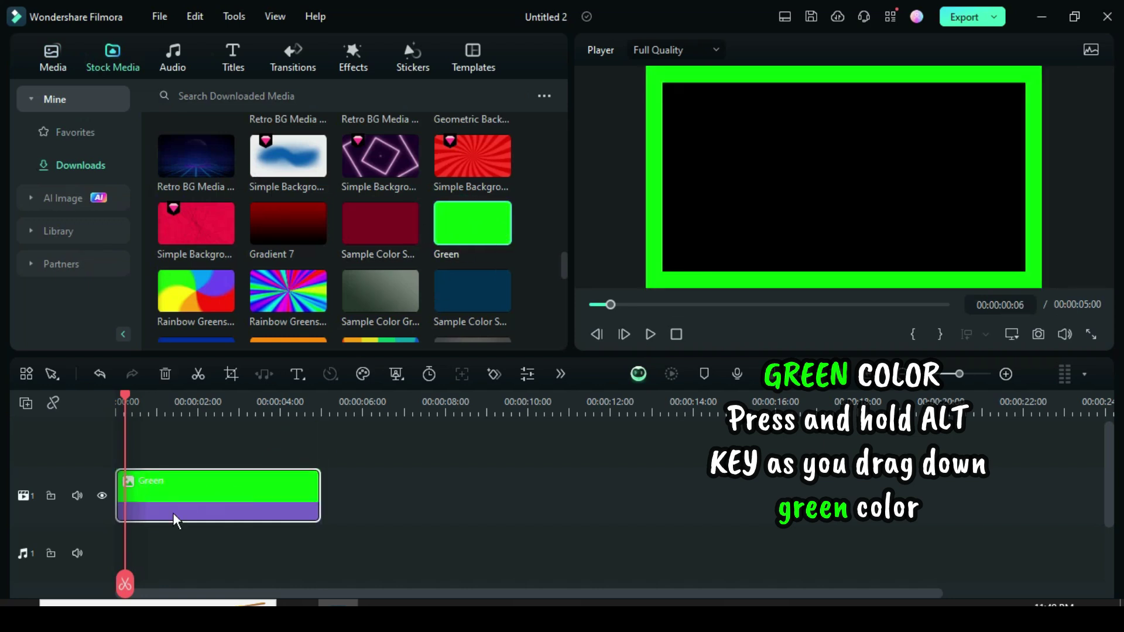
left_click(52, 58)
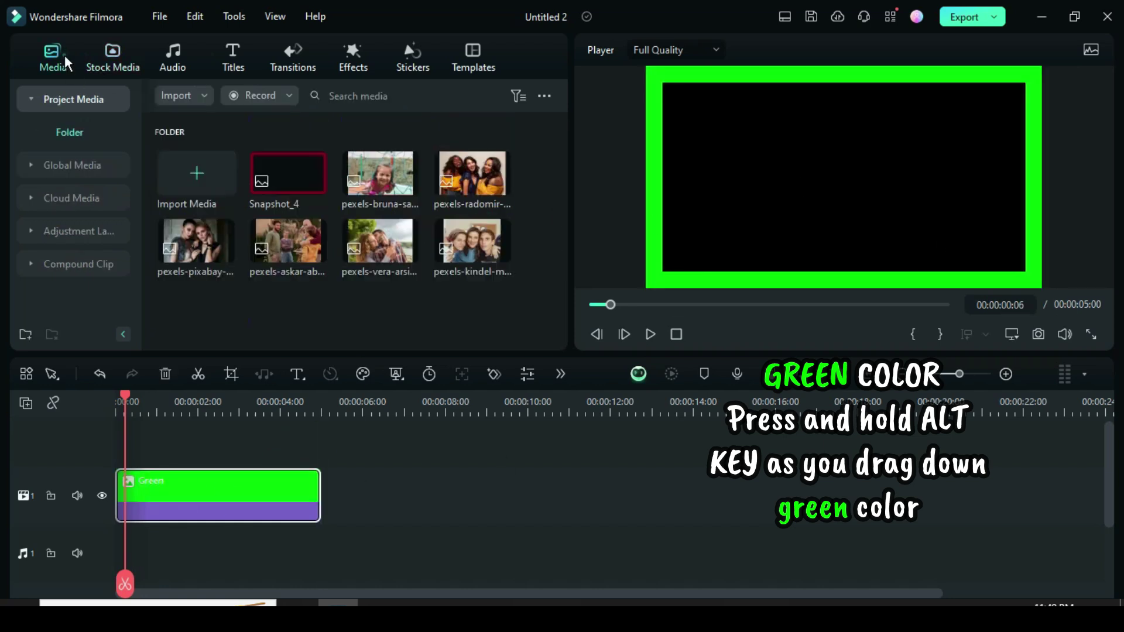
left_click(1038, 333)
left_click(645, 334)
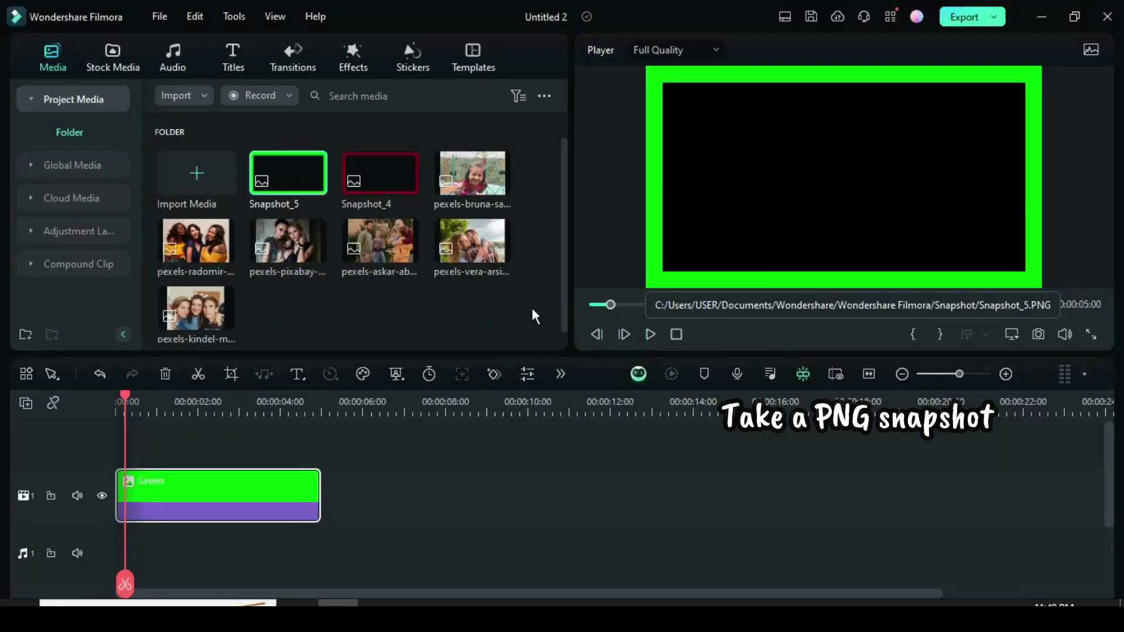
Delete the green clip, add a second video track, and place Snapshot_4 there trimmed to 4 s
left_click(165, 373)
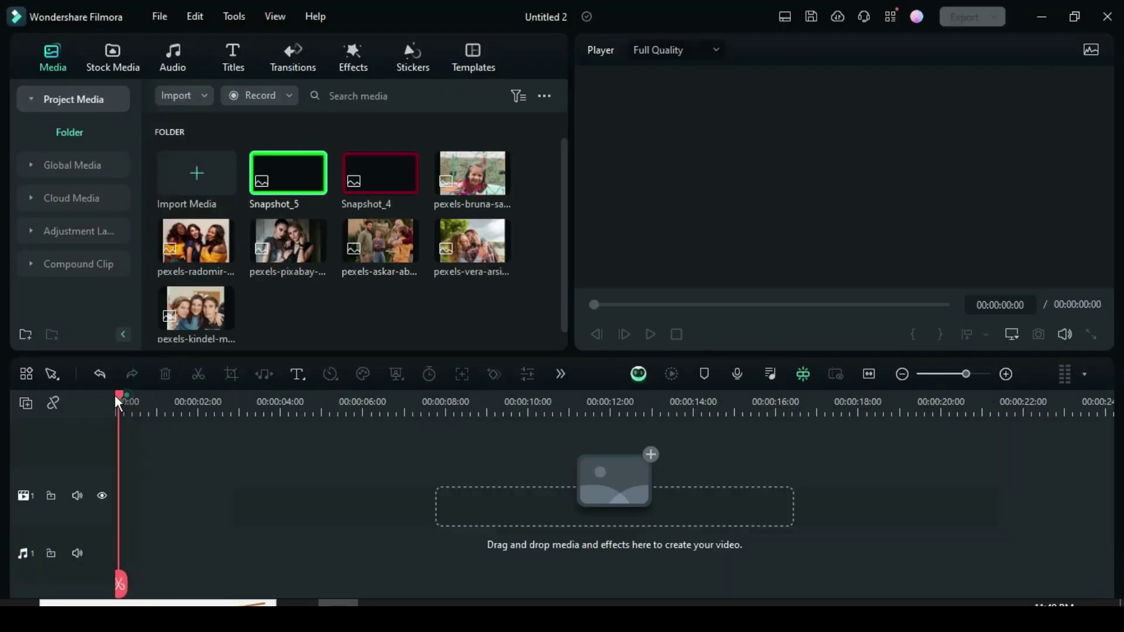
right_click(15, 424)
left_click(53, 429)
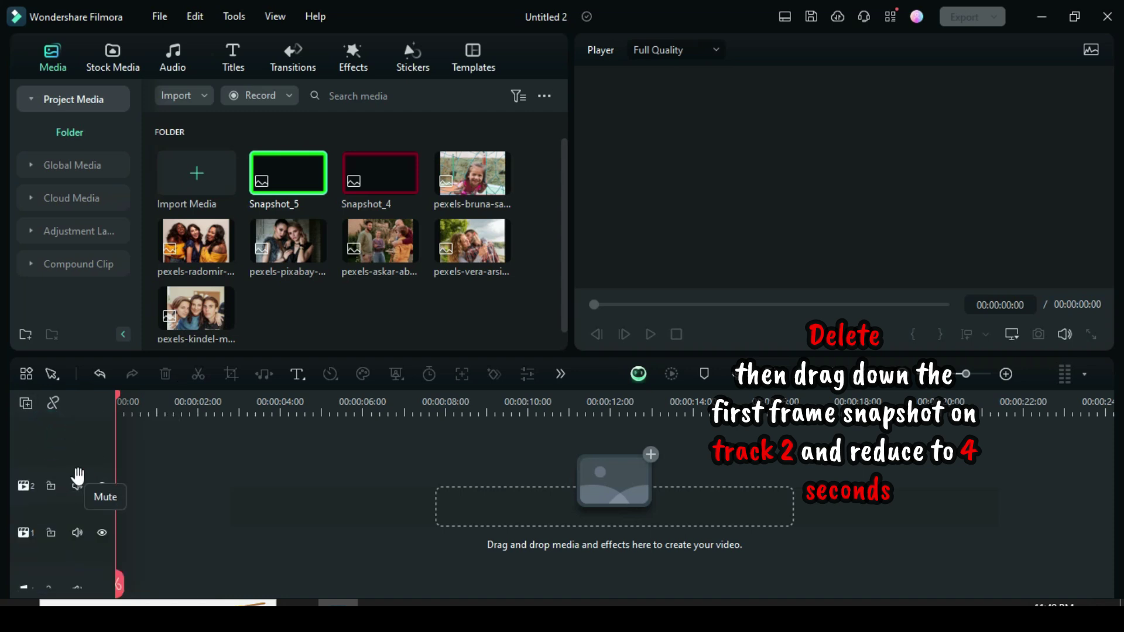
left_click_drag(389, 177, 198, 513)
left_click_drag(319, 498, 279, 497)
Give the Snapshot_4 clip a linear mask rotated 180°
scroll(196, 408, "up", 2)
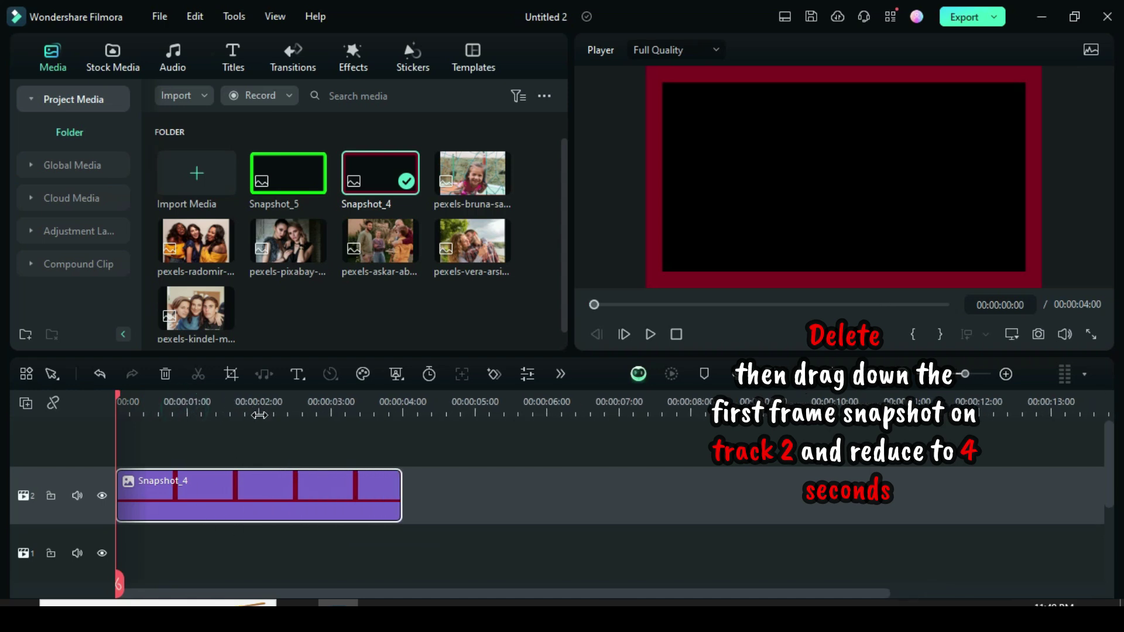
double_click(285, 493)
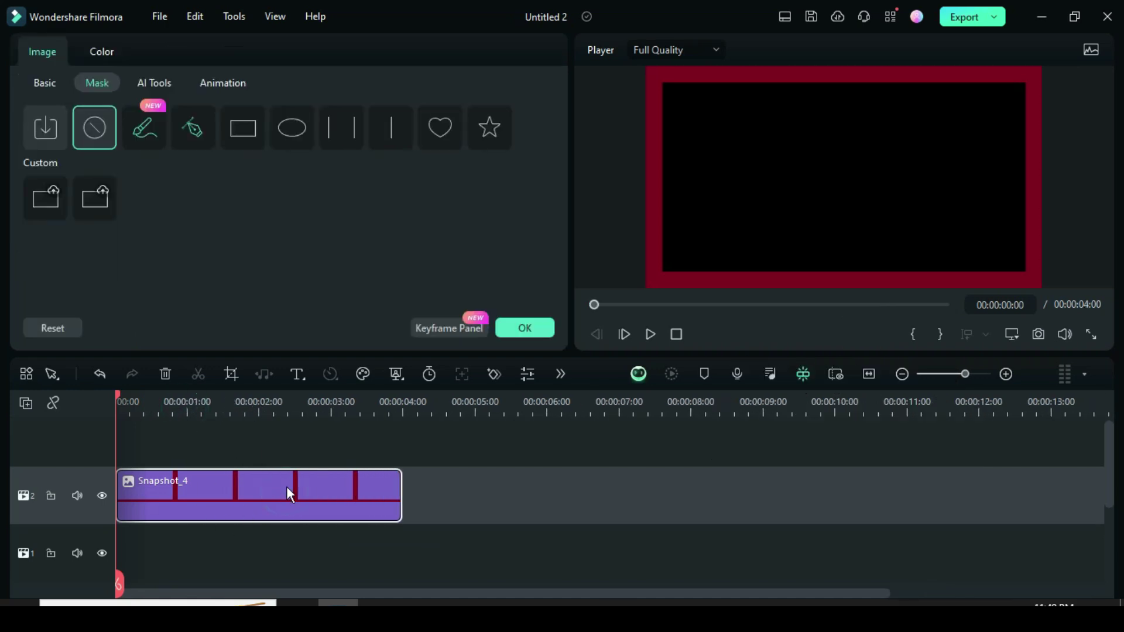
left_click(391, 127)
scroll(556, 152, "down", 3)
left_click(91, 255)
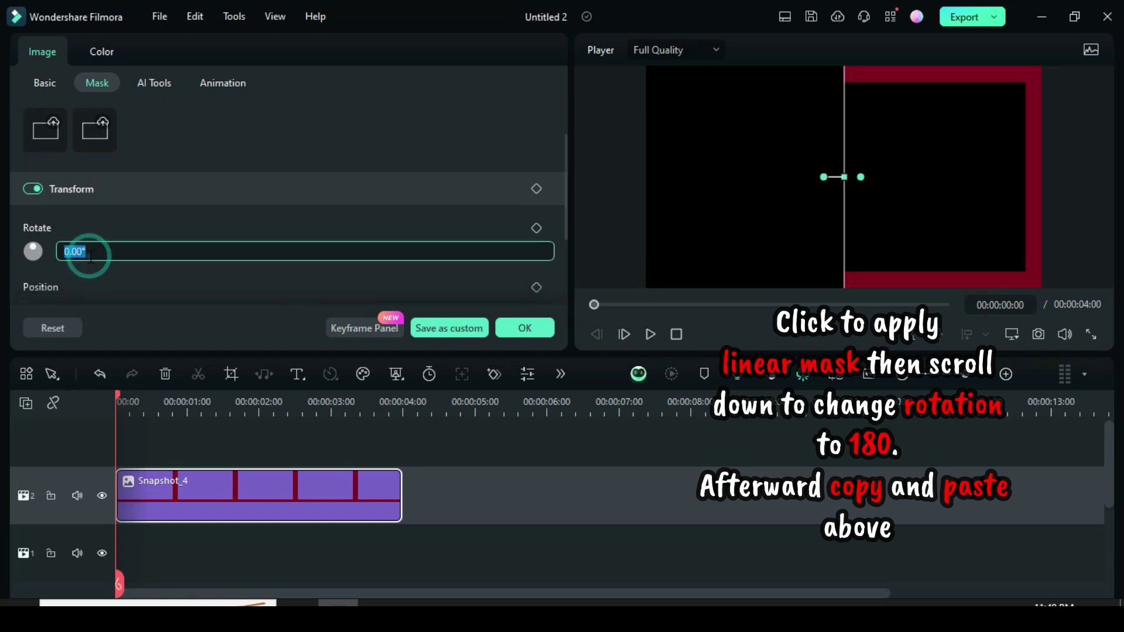
type("180")
key("Return")
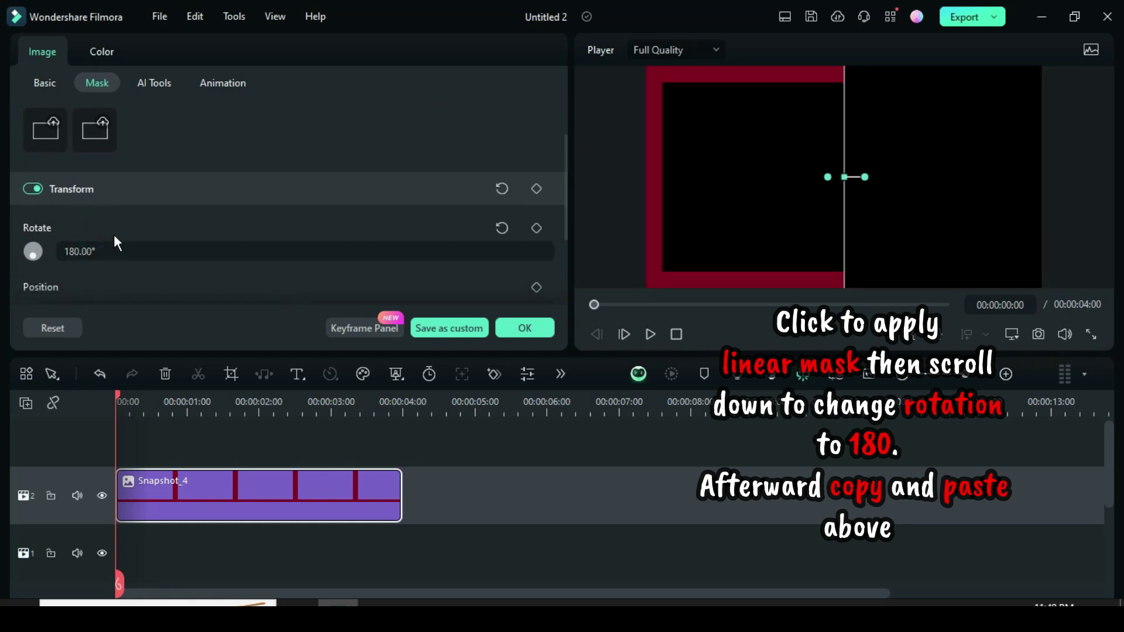
Copy the Snapshot_4 clip and paste it onto a new track 3
left_click(531, 327)
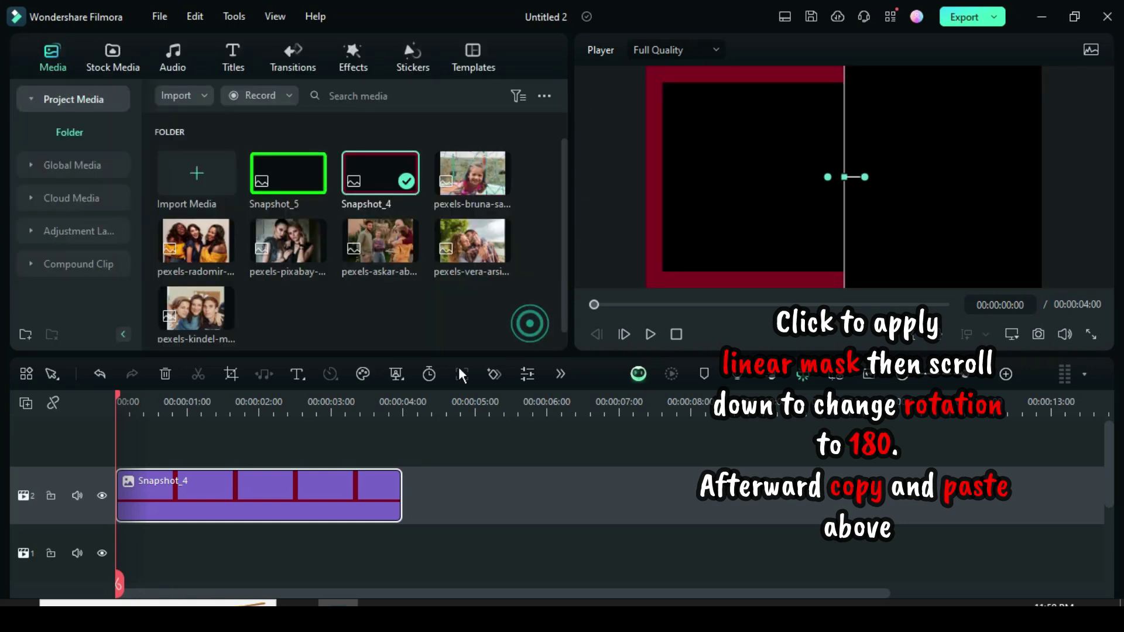
right_click(216, 488)
left_click(256, 40)
left_click(25, 404)
left_click(79, 433)
left_click(94, 477)
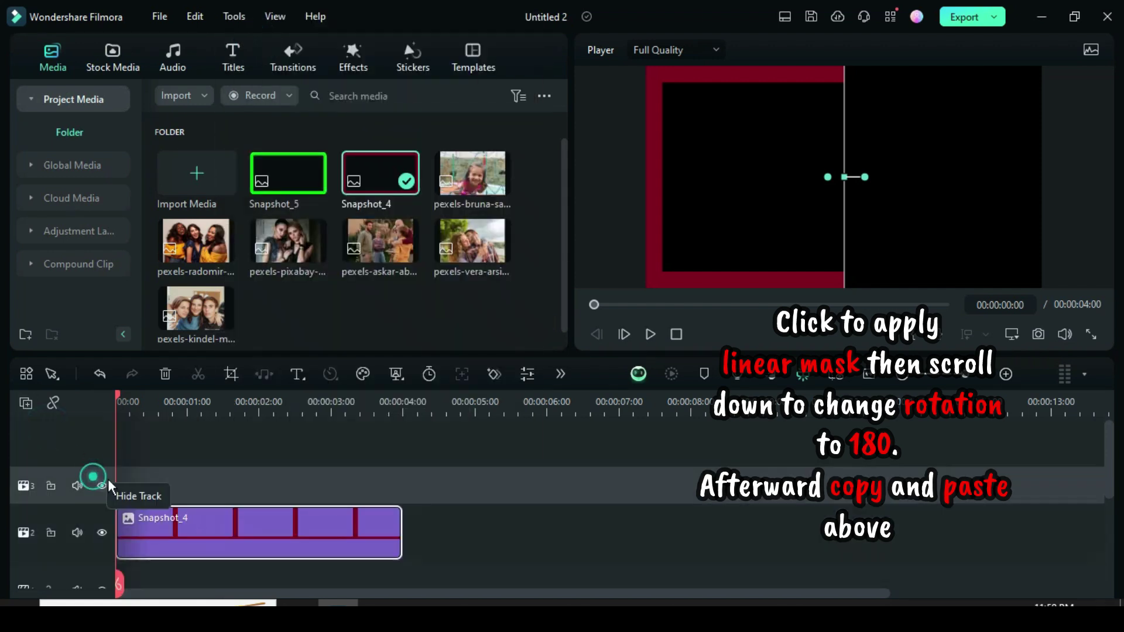
right_click(123, 486)
left_click(170, 54)
scroll(294, 497, "down", 1)
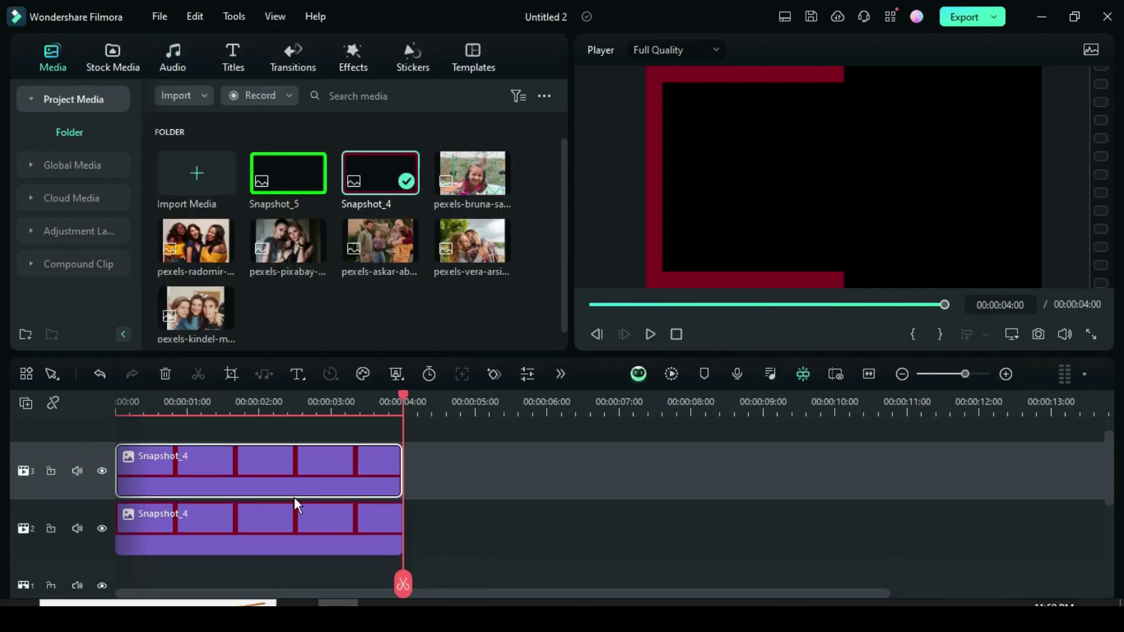
Keyframe the copy's mask rotation at 0° at the clip start
double_click(278, 465)
left_click(536, 228)
double_click(82, 250)
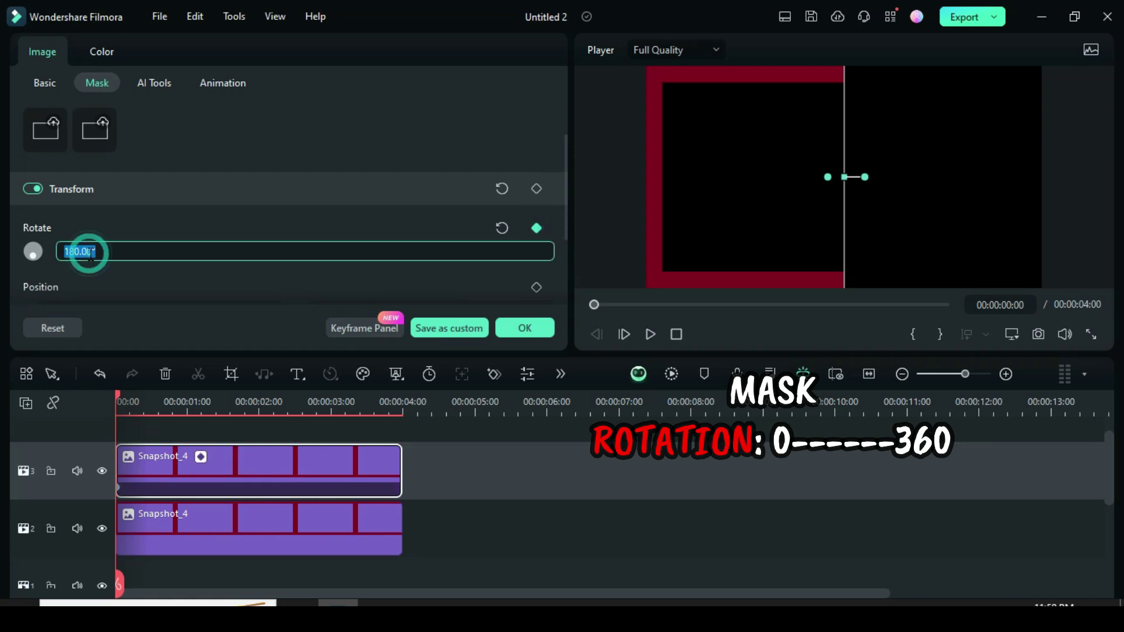
type("0")
key("Return")
Add a second rotation keyframe of 360° at the end of the clip
left_click_drag(117, 393, 400, 418)
left_click(536, 228)
double_click(131, 252)
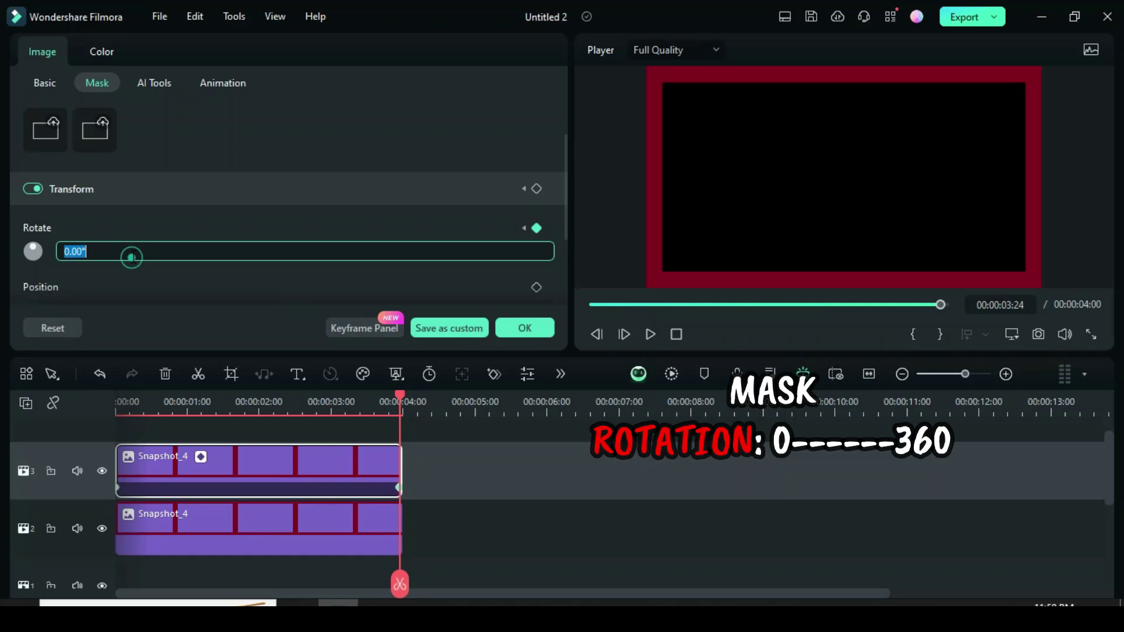
type("360")
left_click(121, 221)
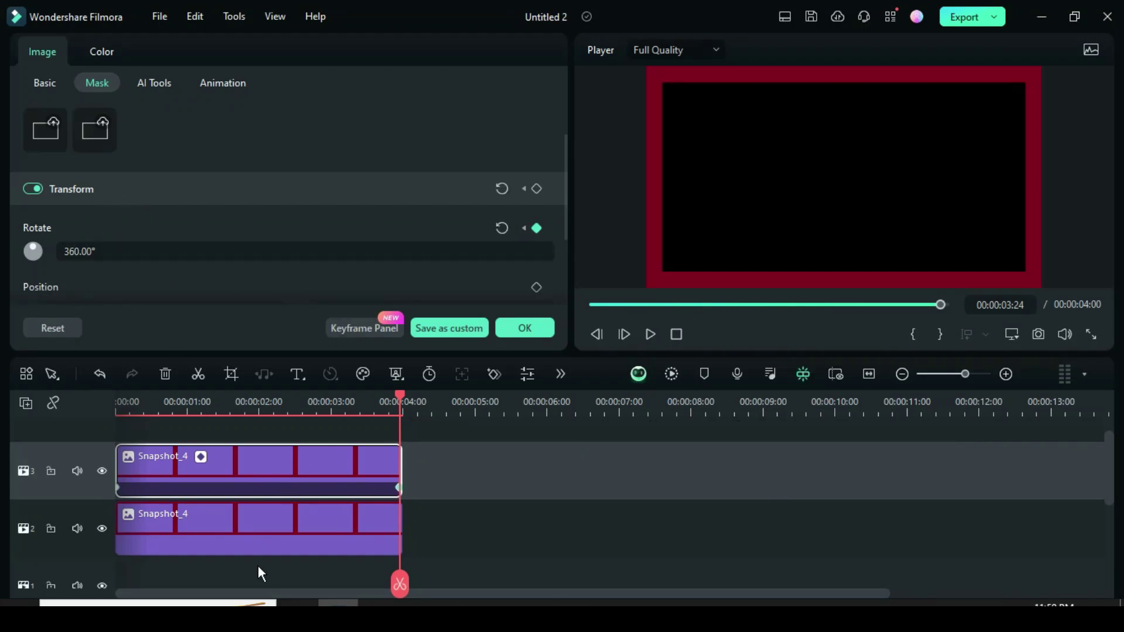
Cut the track-2 Snapshot_4 at 2 seconds and delete the part after the cut
left_click(247, 516)
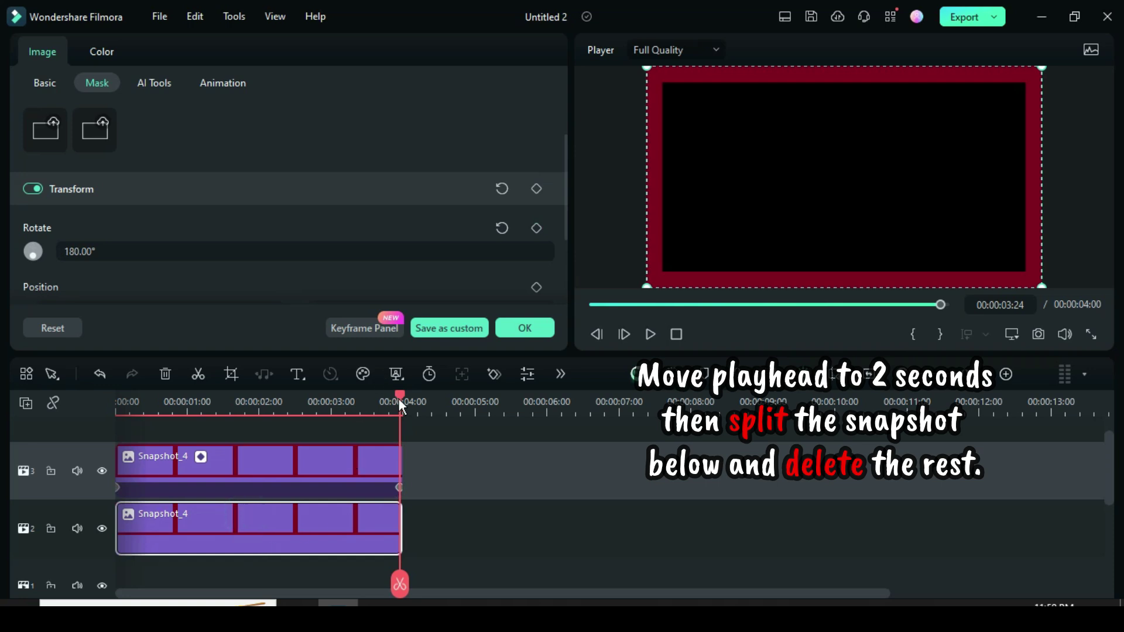
left_click_drag(401, 404, 260, 410)
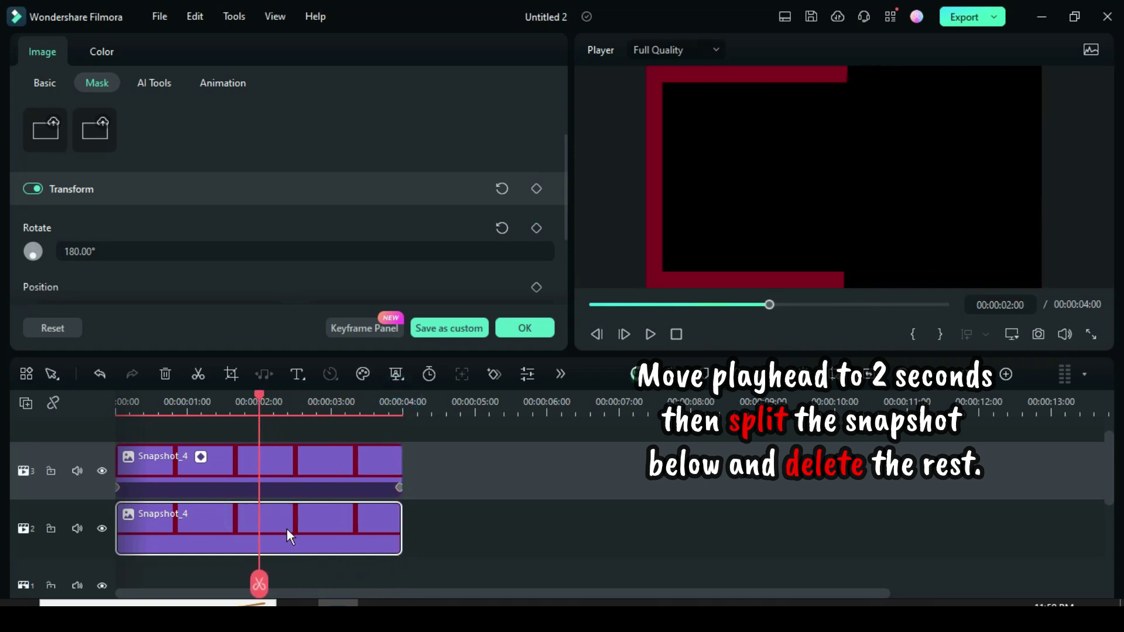
left_click(208, 370)
left_click(316, 543)
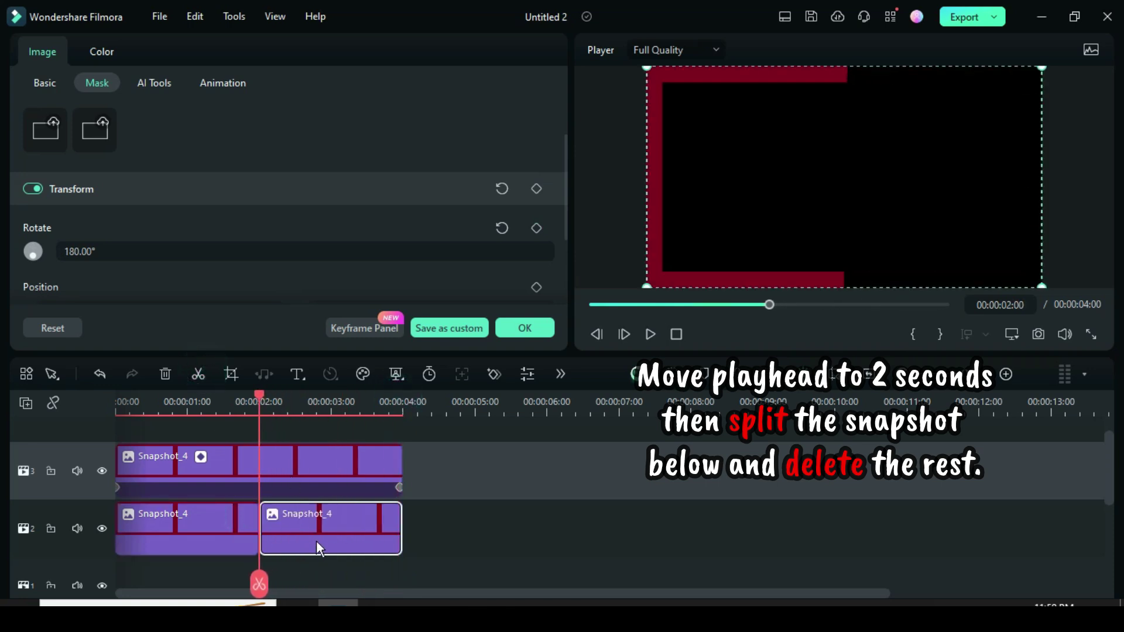
left_click(165, 375)
Put Snapshot_5 on a new top track from 2–4 s with a linear mask
left_click(26, 403)
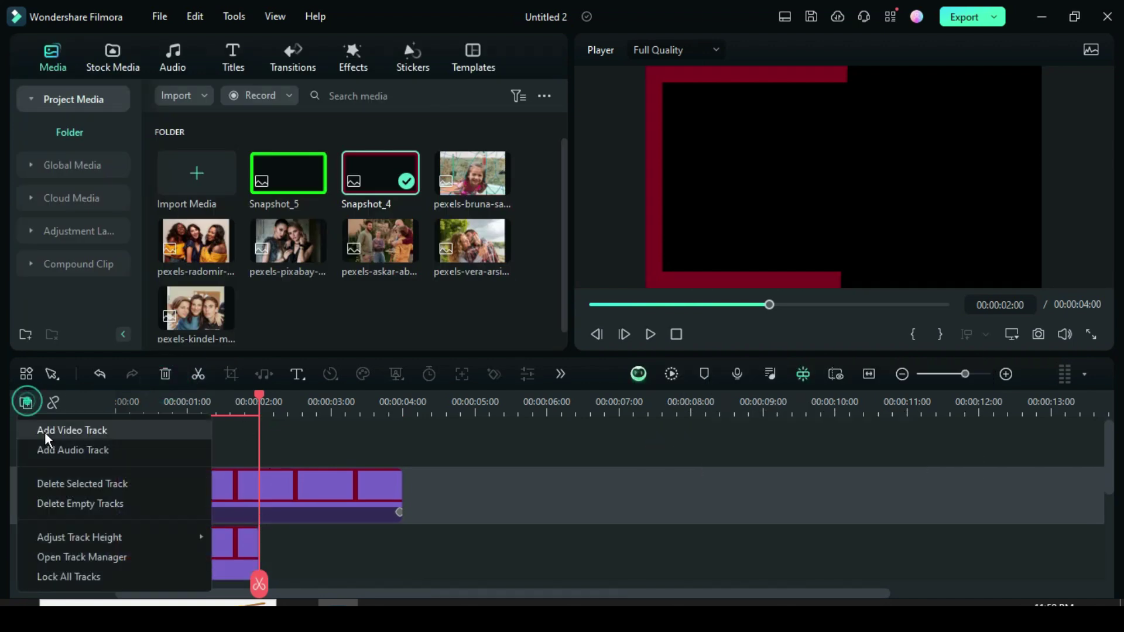
left_click(45, 431)
left_click_drag(264, 186, 289, 494)
left_click_drag(612, 454, 401, 456)
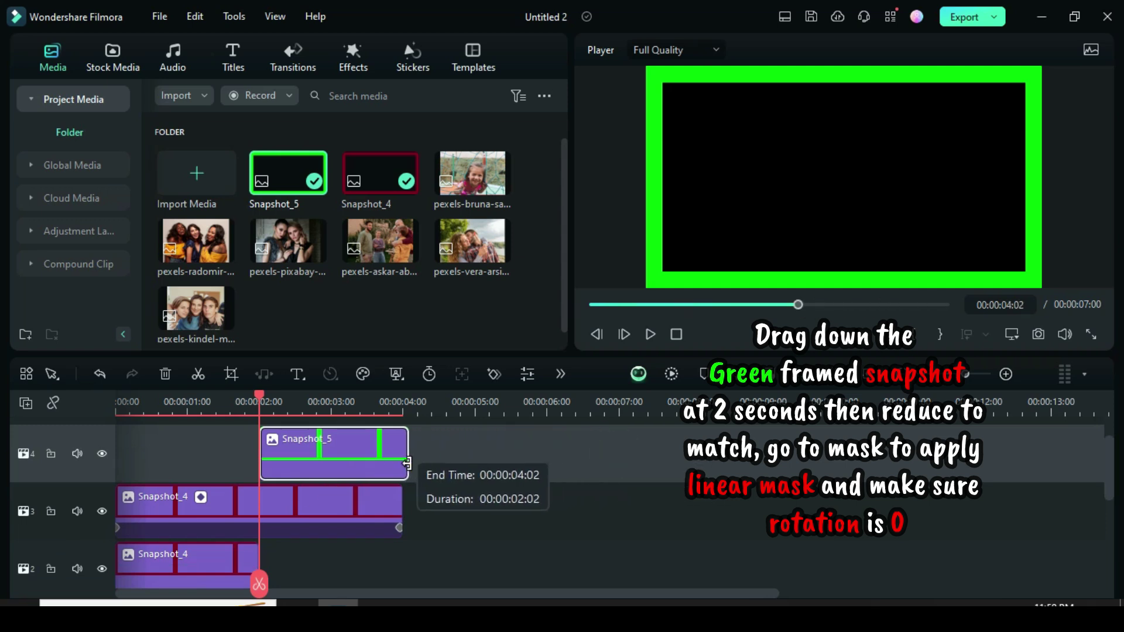
double_click(320, 452)
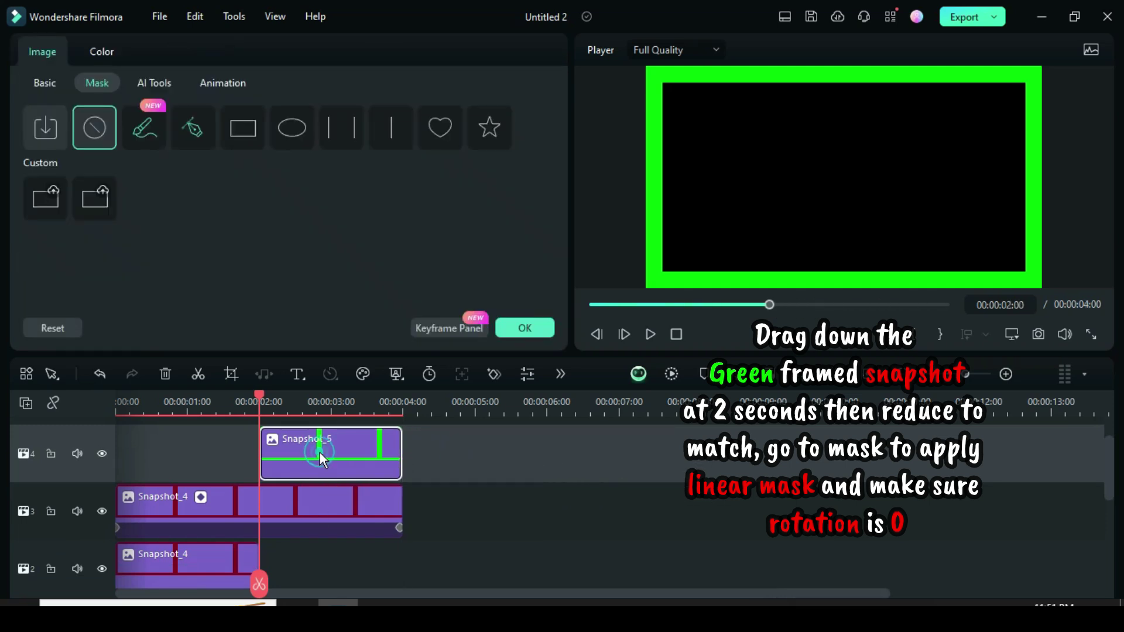
left_click(392, 124)
left_click_drag(561, 149, 556, 177)
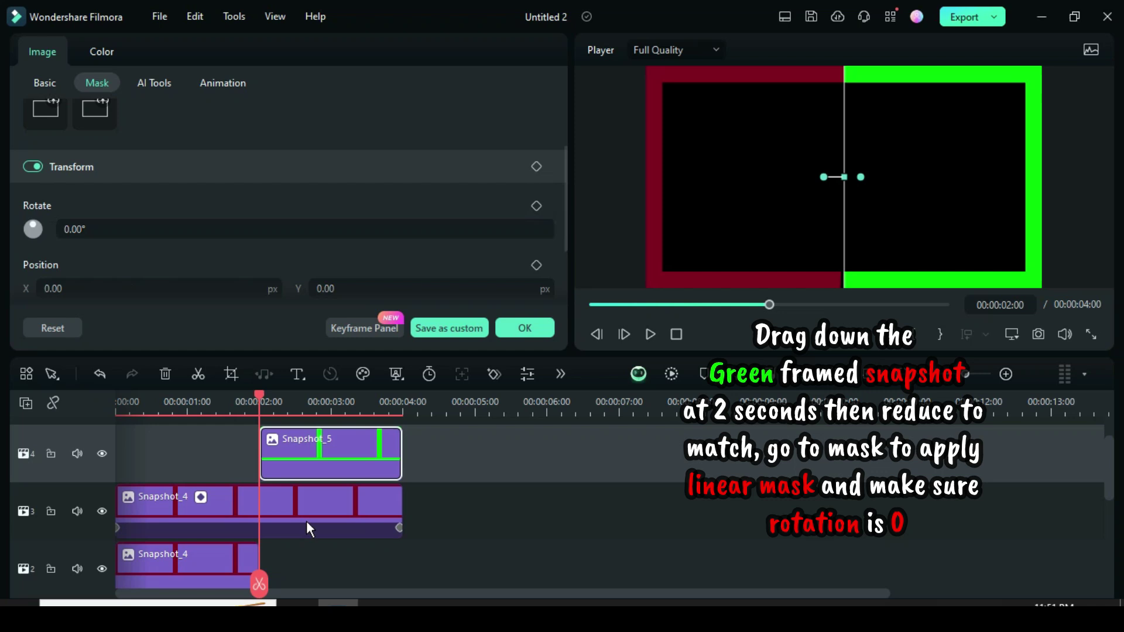
Confirm Snapshot_5's mask and lay the Green background on track 1, trimmed to 4 s
left_click(540, 329)
left_click(591, 305)
scroll(271, 471, "down", 3)
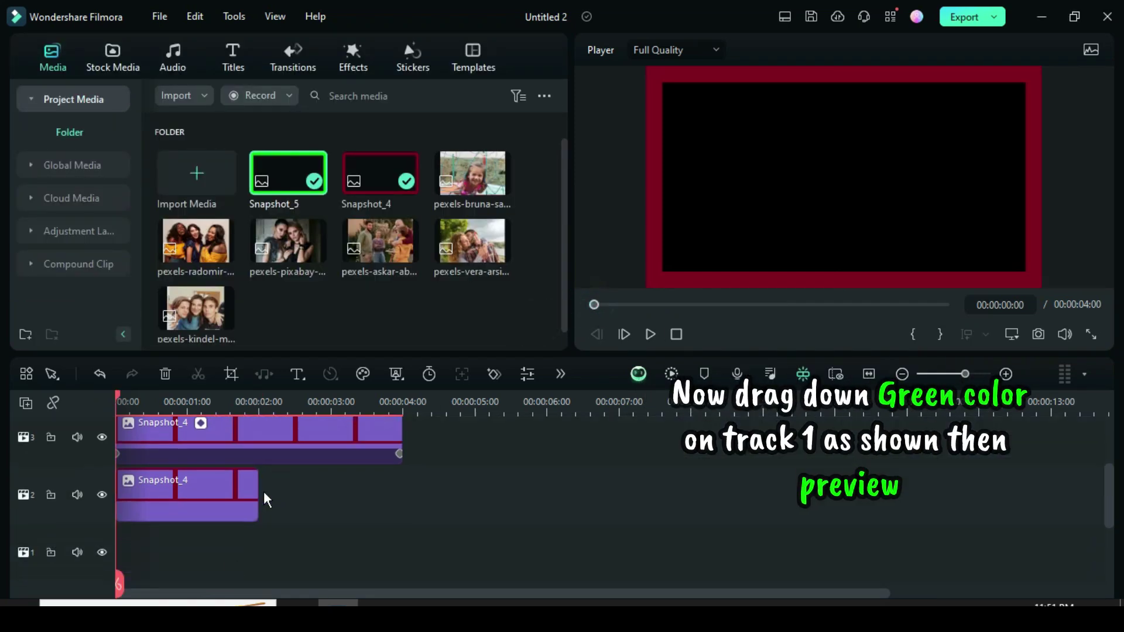
left_click(79, 507)
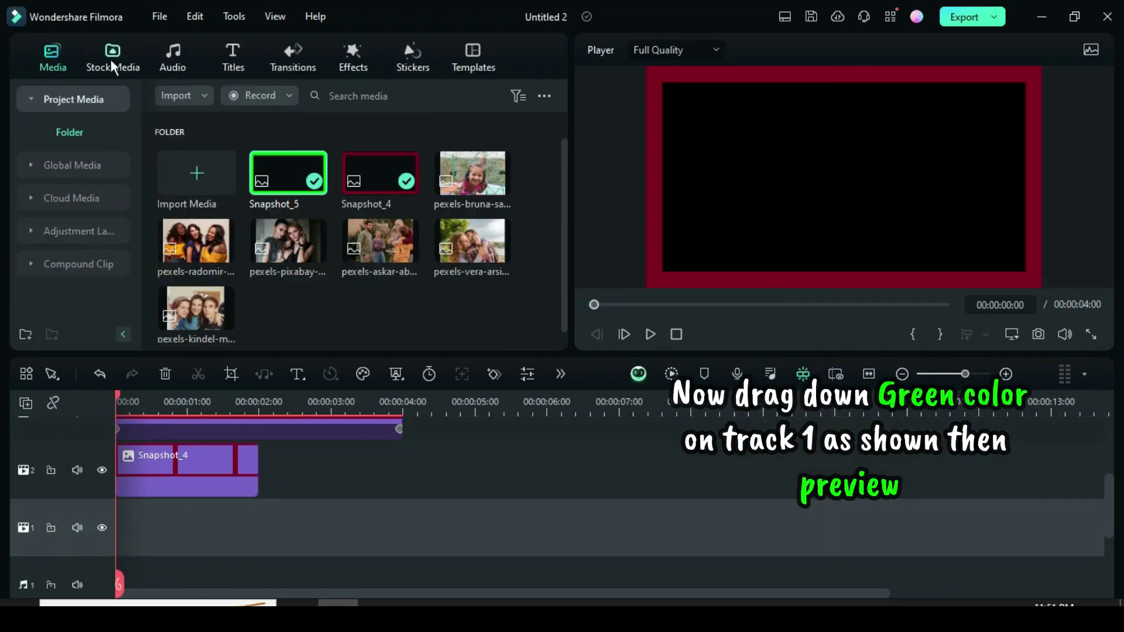
left_click(113, 66)
left_click_drag(459, 229, 202, 525)
left_click_drag(470, 521, 401, 520)
Render the timeline preview and play it back, then replay it from the start
scroll(371, 524, "up", 2)
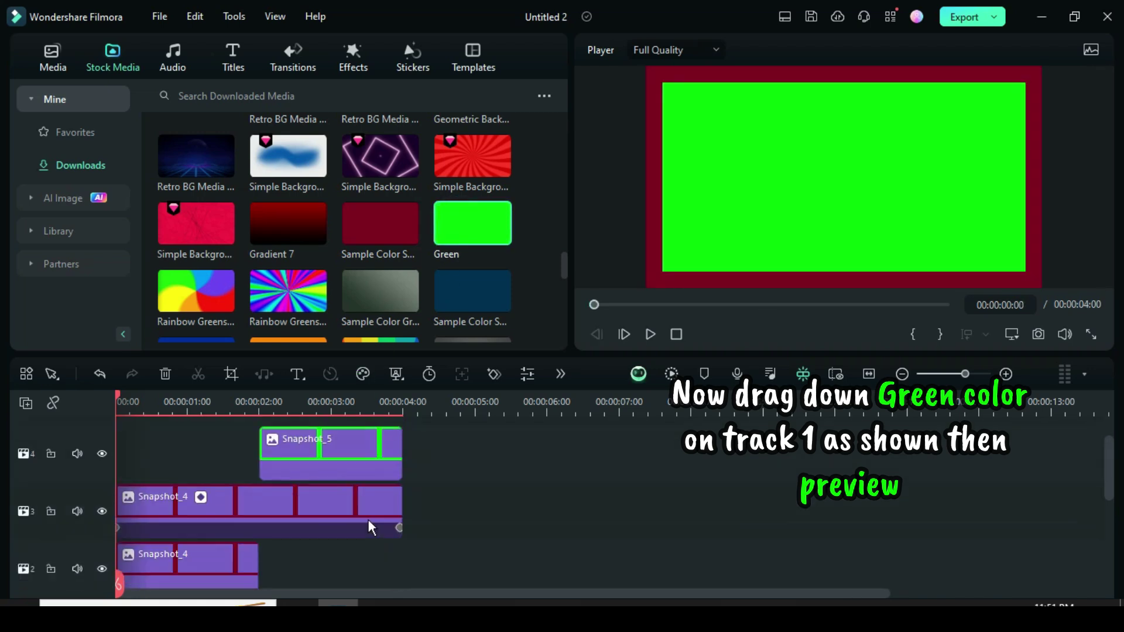
left_click(672, 373)
scroll(332, 462, "down", 2)
scroll(333, 462, "up", 2)
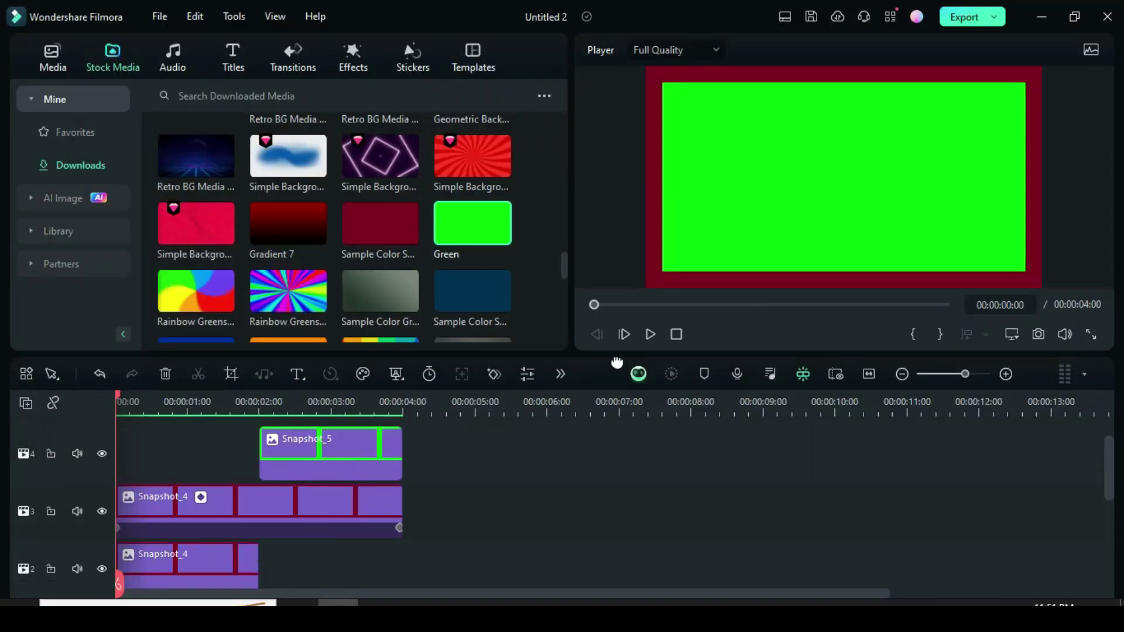
left_click(648, 341)
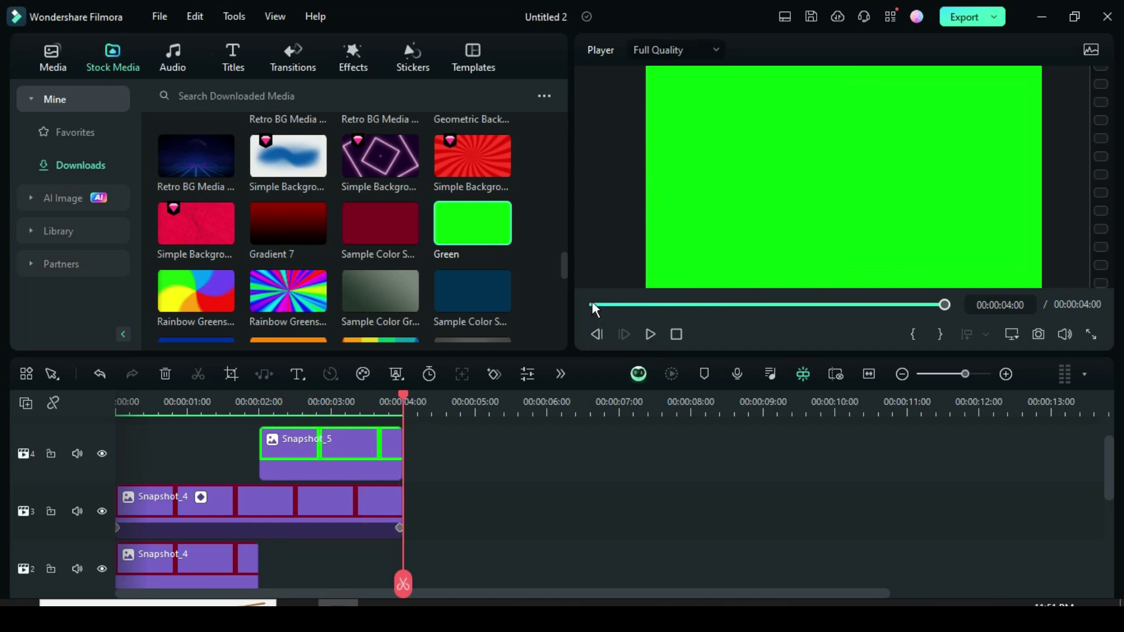
left_click(593, 305)
left_click(649, 334)
Export the frame animation as FRAME.mp4
scroll(461, 457, "down", 1)
left_click(965, 17)
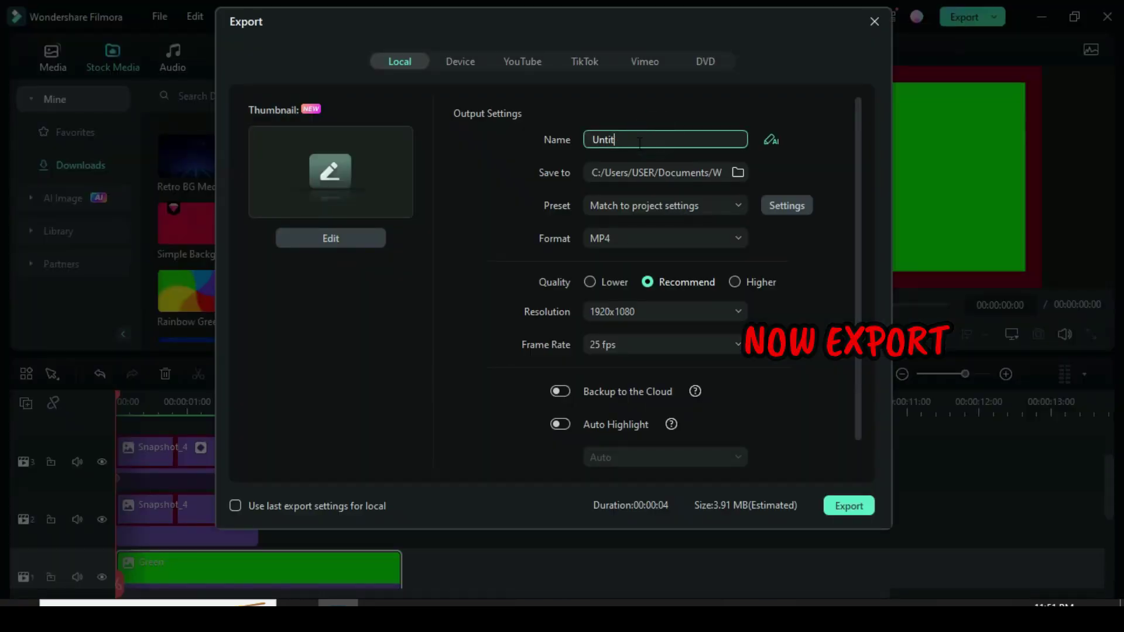
left_click(786, 205)
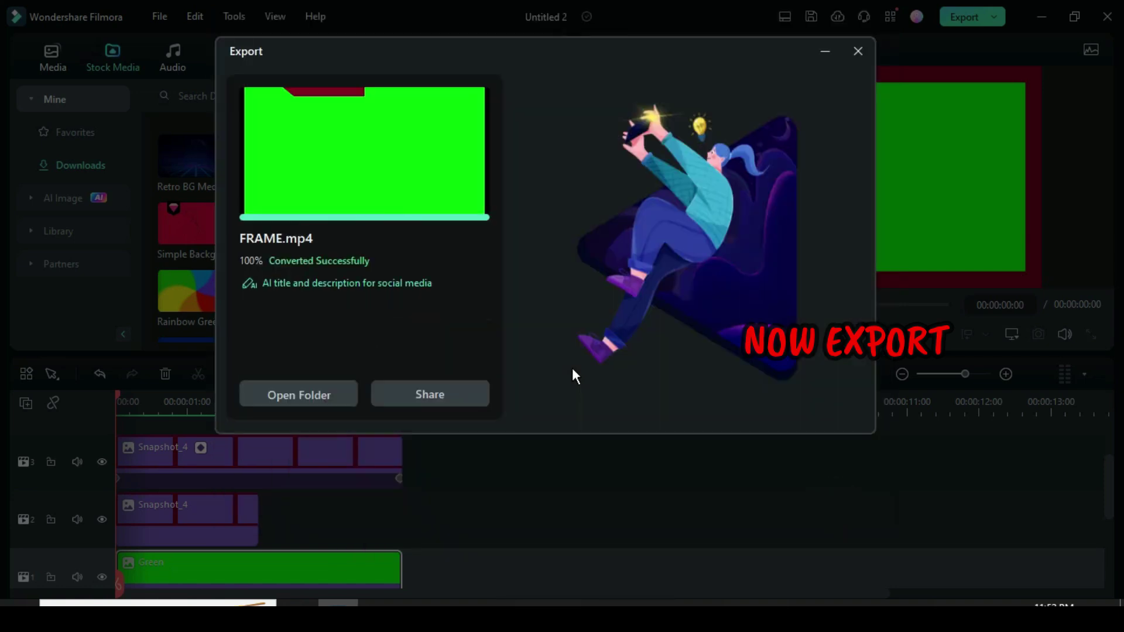
left_click(856, 51)
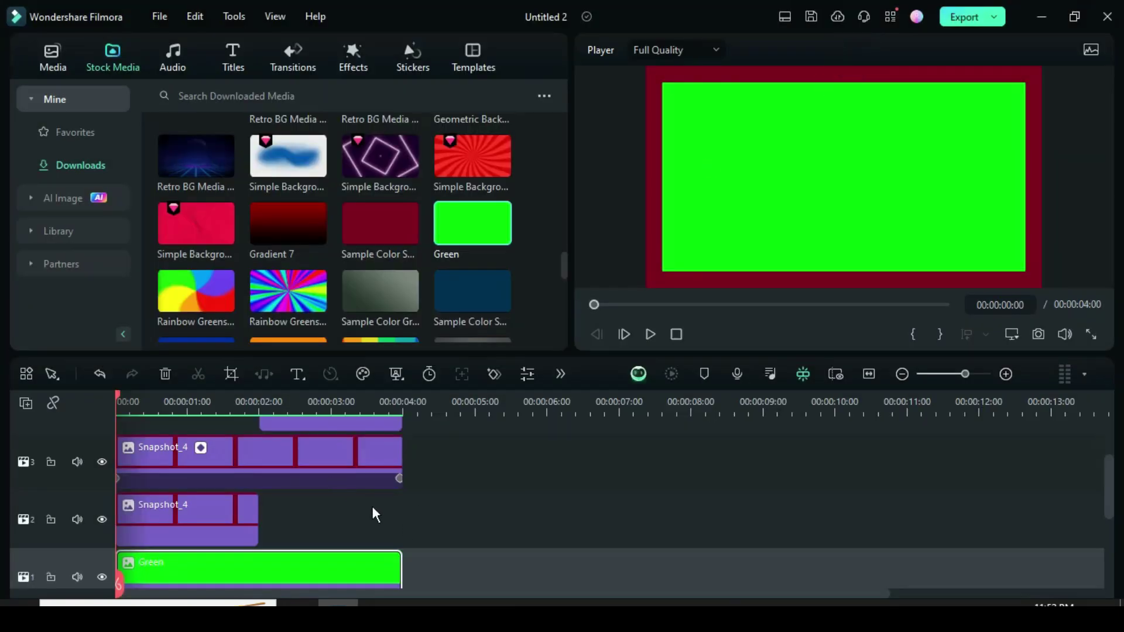
Select and delete every clip on the timeline
scroll(373, 488, "down", 1)
left_click_drag(471, 571, 120, 418)
left_click(167, 374)
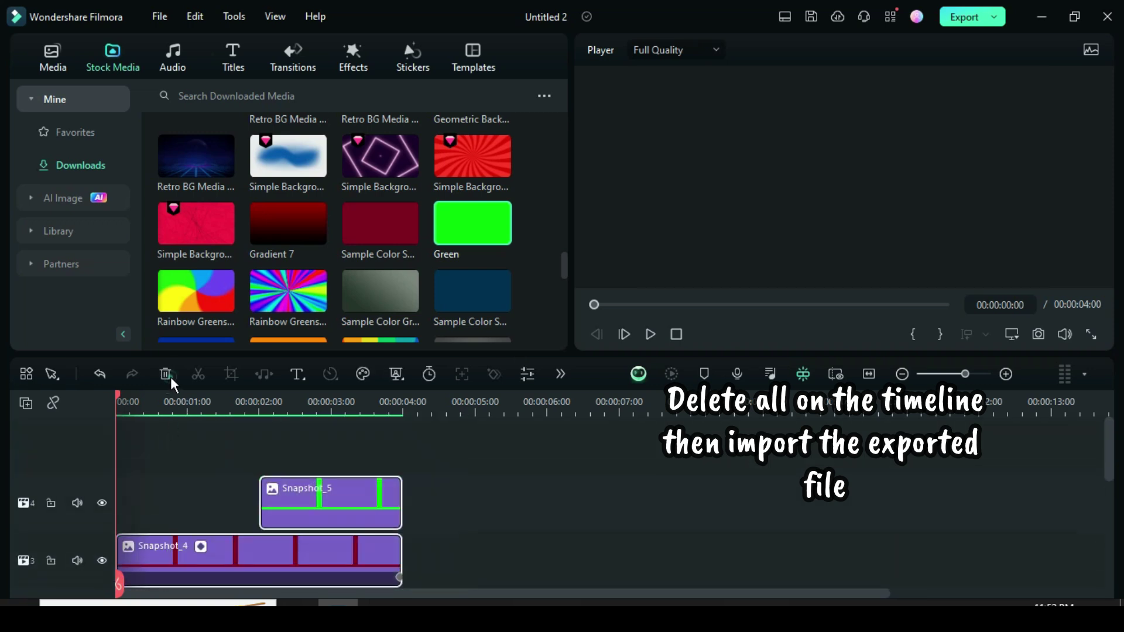
Import the exported FRAME video into the project media
left_click(52, 59)
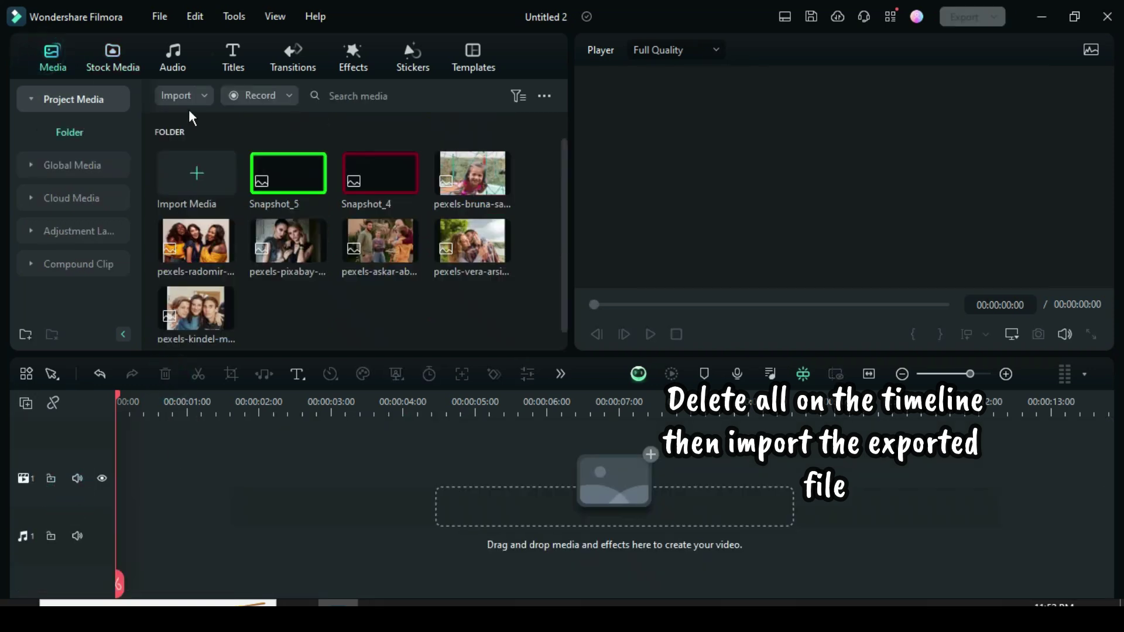
left_click(187, 96)
left_click(218, 121)
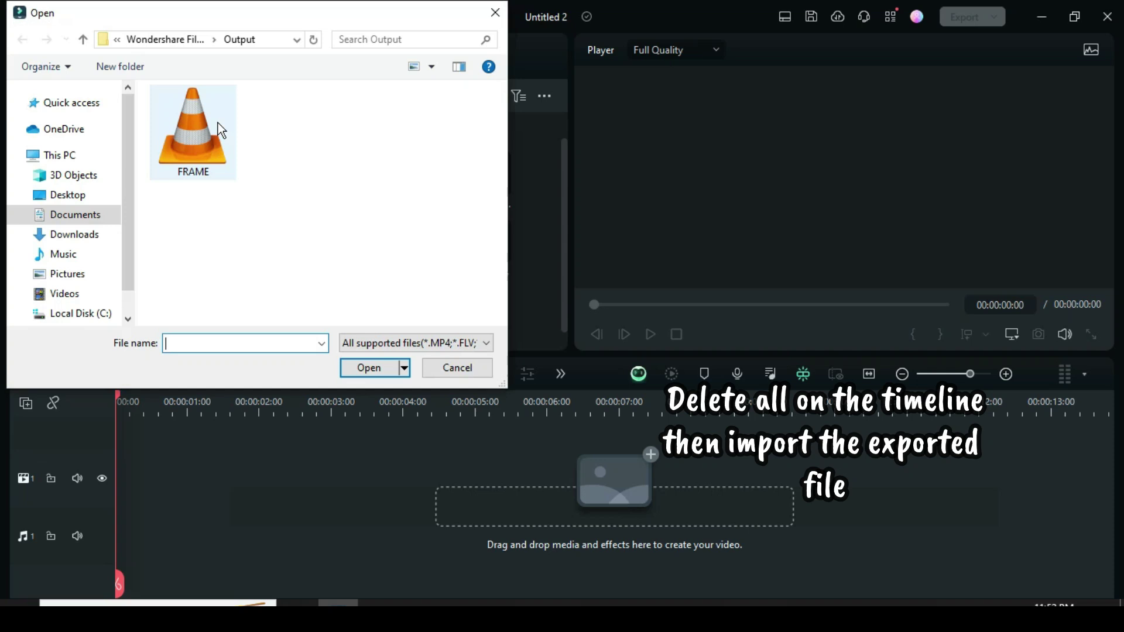
left_click(196, 175)
left_click(369, 368)
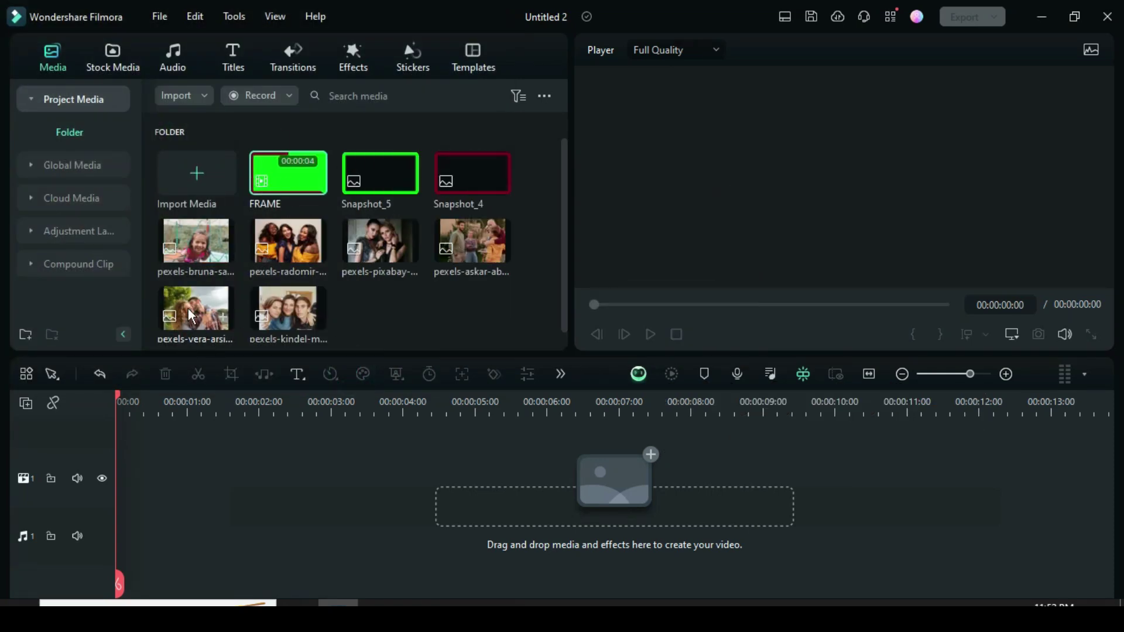
Place the couple photo on track 1, crop it to fit, and copy it
left_click_drag(193, 310, 157, 478)
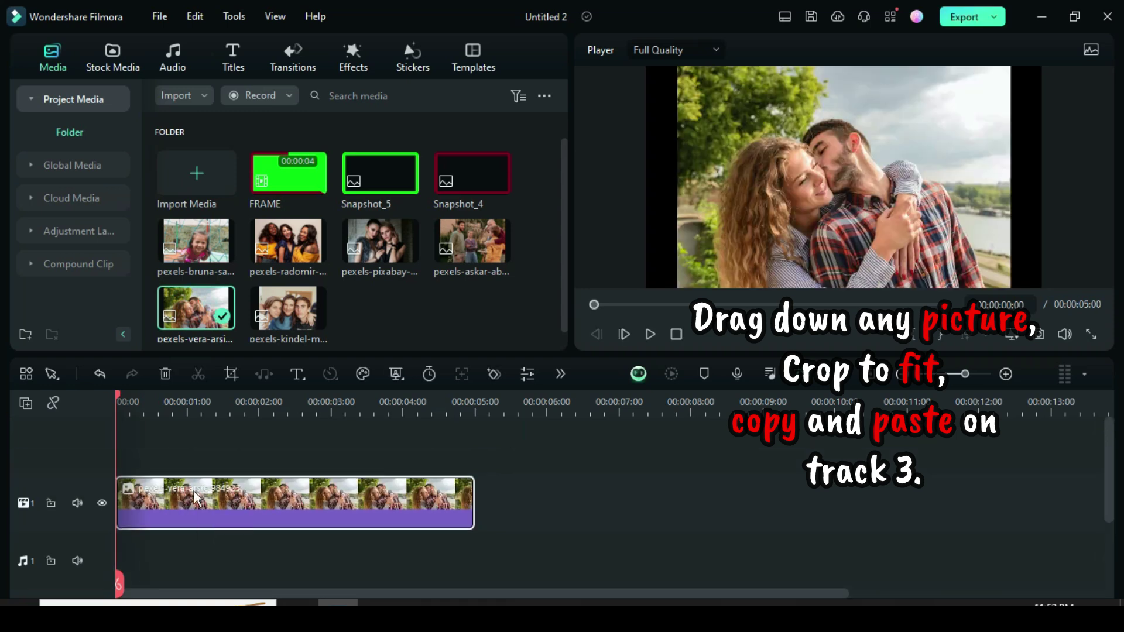
right_click(219, 495)
left_click(269, 228)
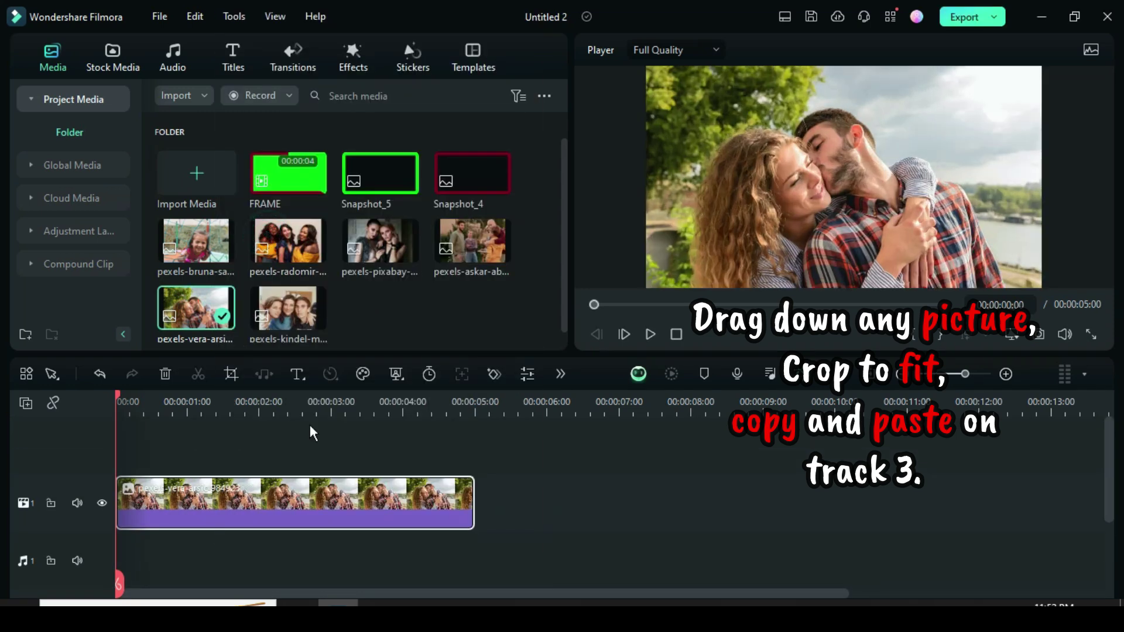
right_click(225, 497)
left_click(272, 34)
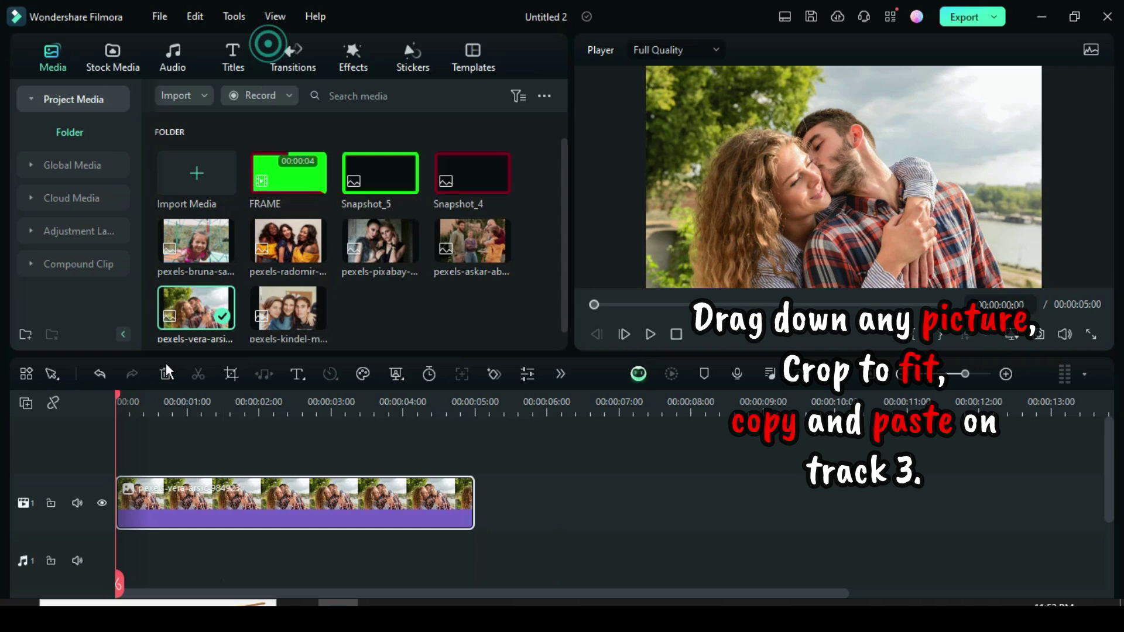
Add two video tracks and paste the photo copy onto track 3
left_click(27, 403)
left_click(72, 431)
left_click(26, 403)
left_click(72, 431)
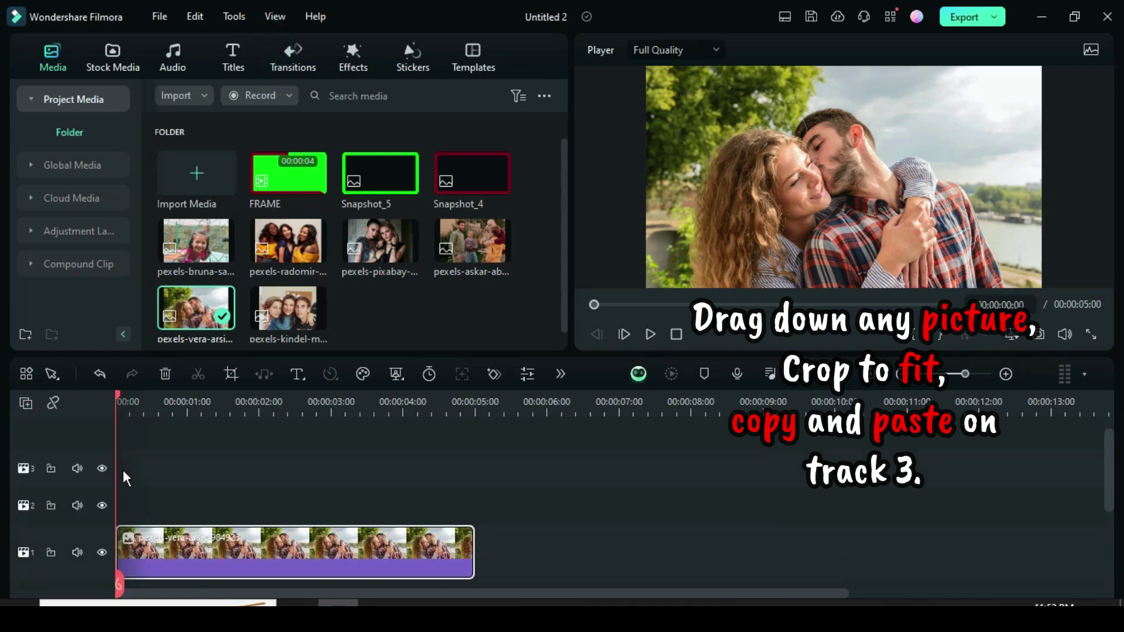
right_click(124, 462)
left_click(159, 59)
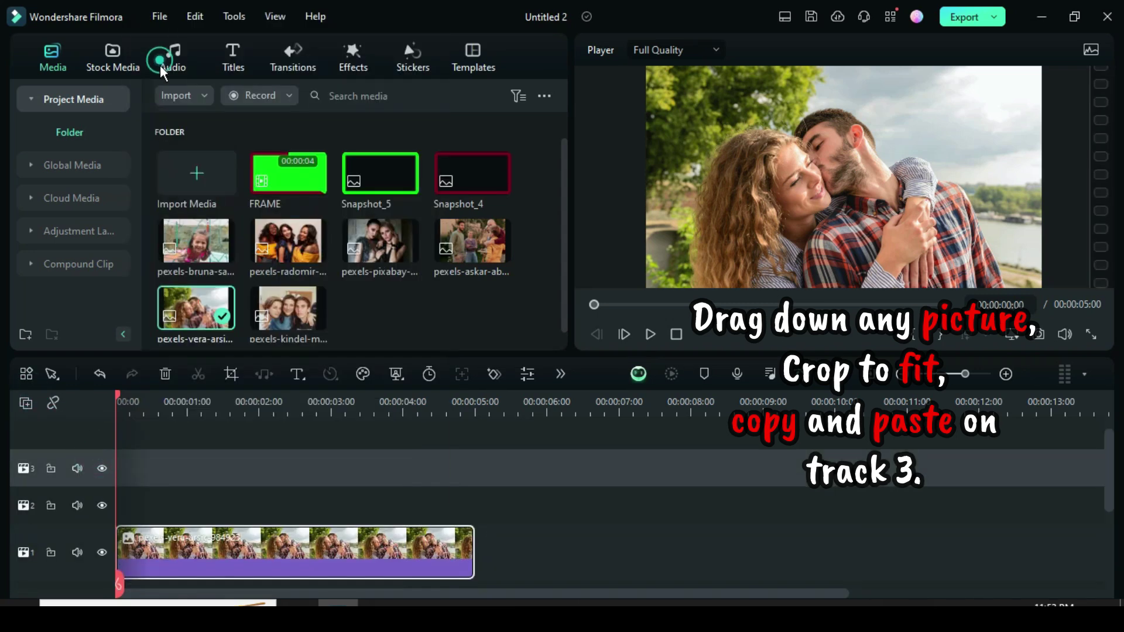
Apply Square Blur to the track-1 photo and check it by briefly hiding track 3
left_click(279, 550)
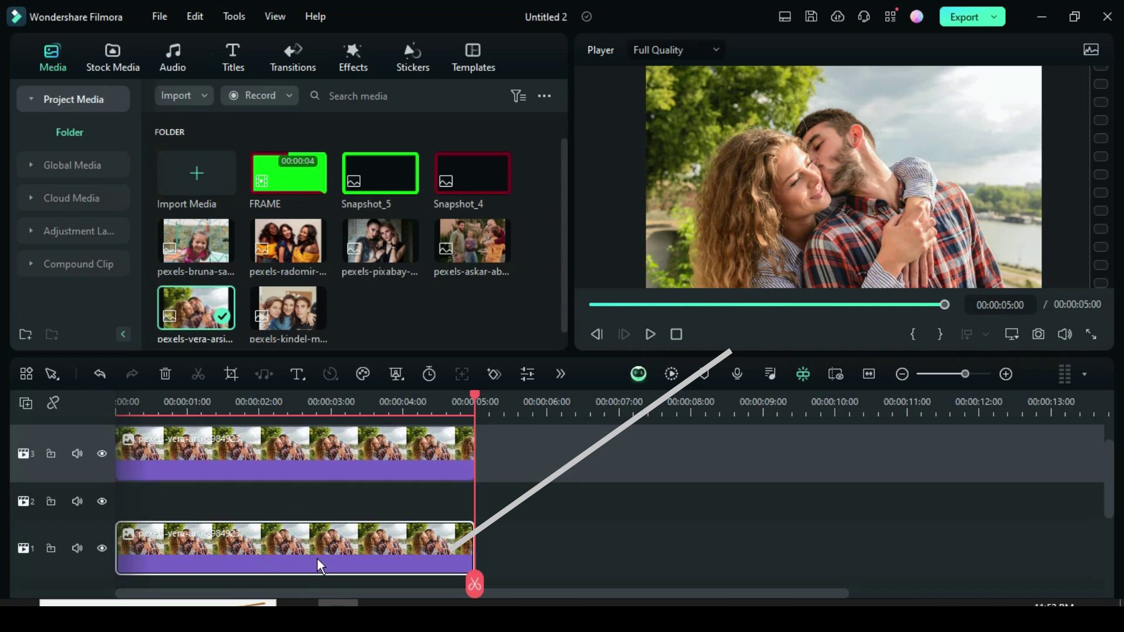
left_click(354, 69)
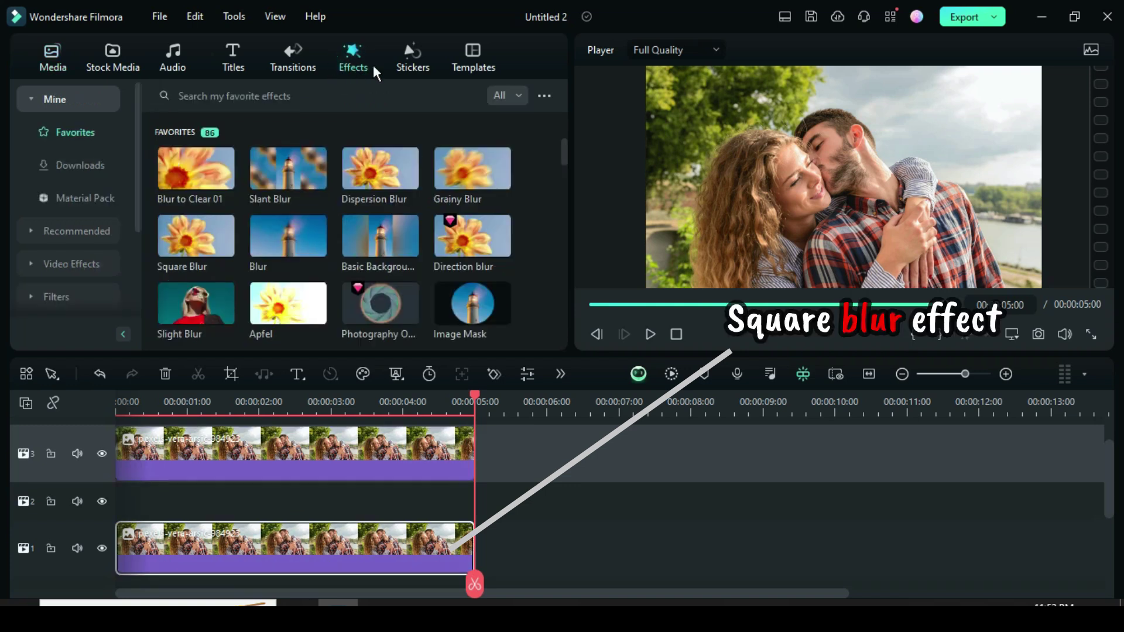
left_click_drag(195, 227, 190, 558)
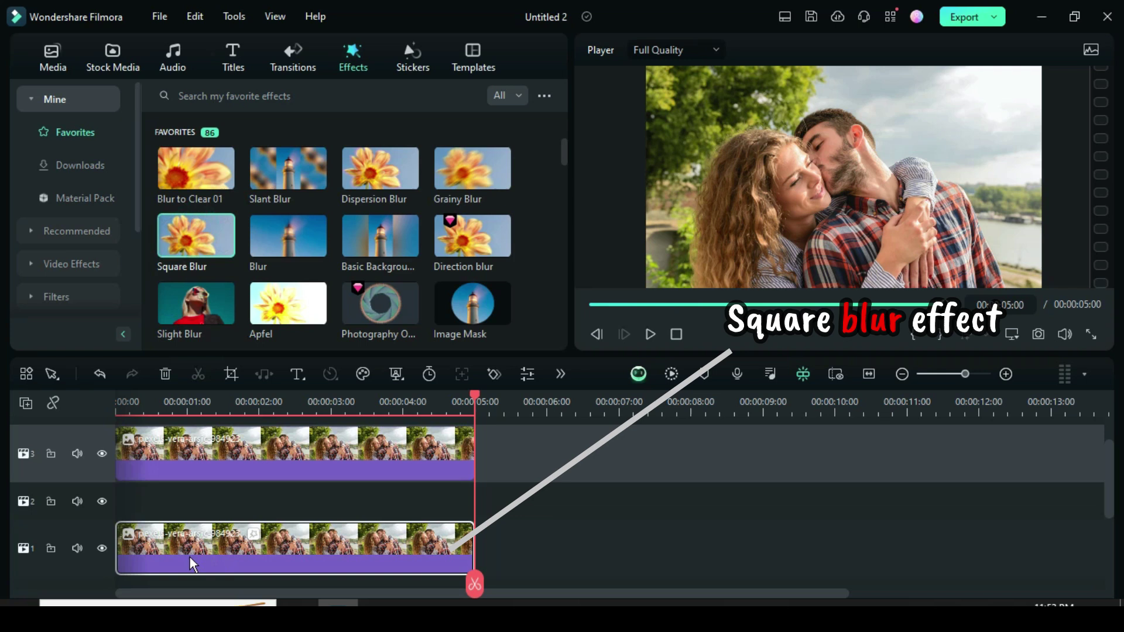
left_click(102, 454)
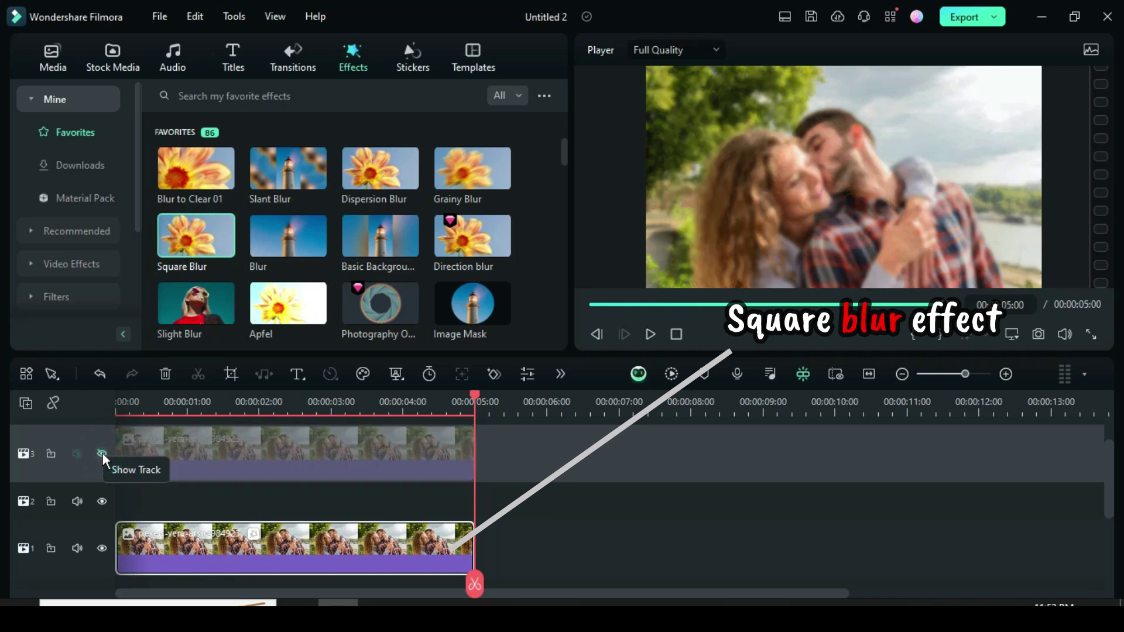
left_click(102, 454)
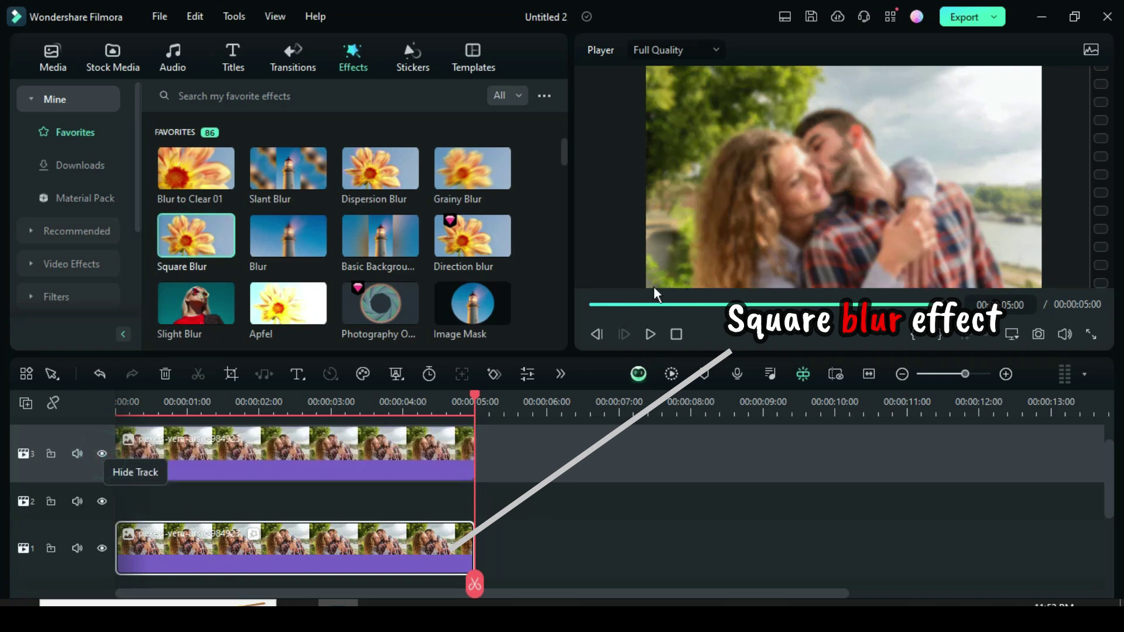
left_click(589, 304)
double_click(261, 442)
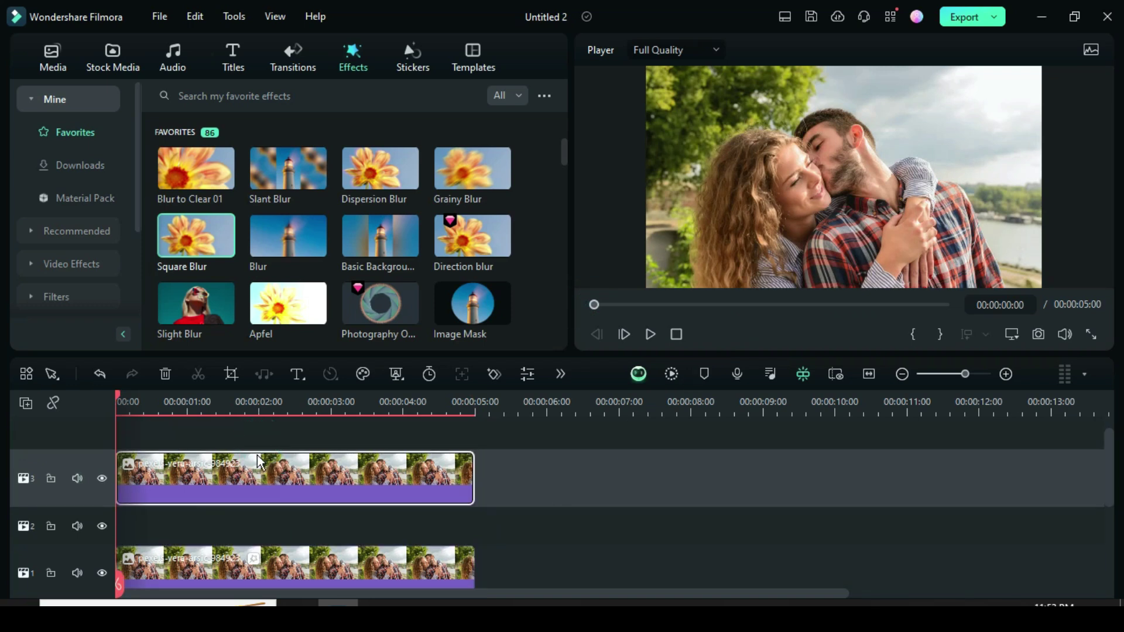
Scale the top photo to 70 and rotate it -3°
left_click(475, 176)
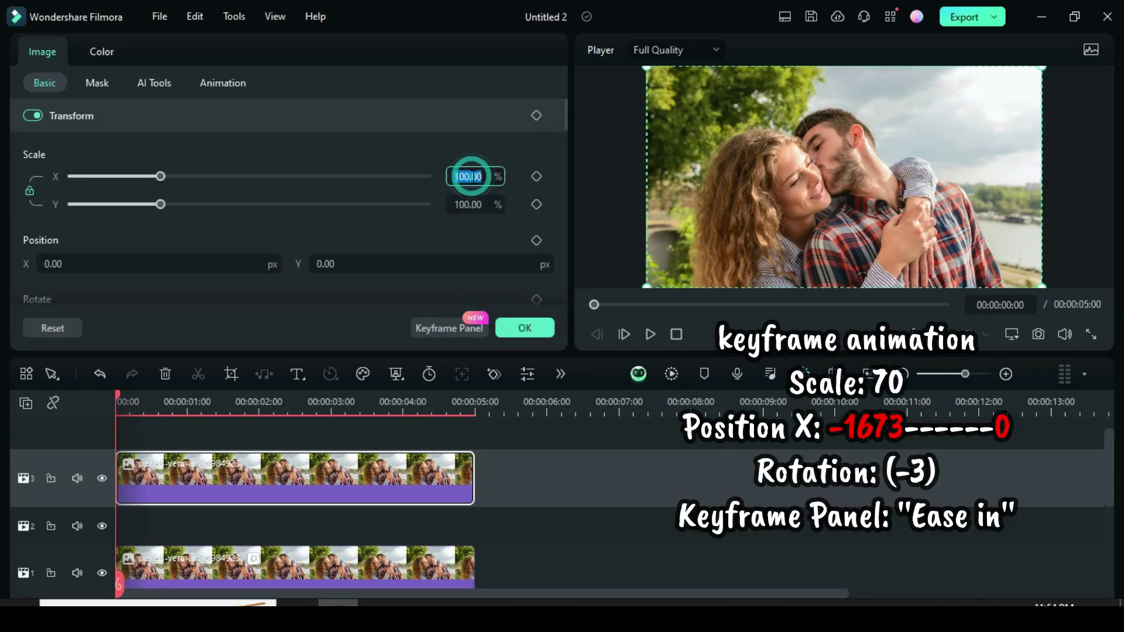
type("70")
key("Return")
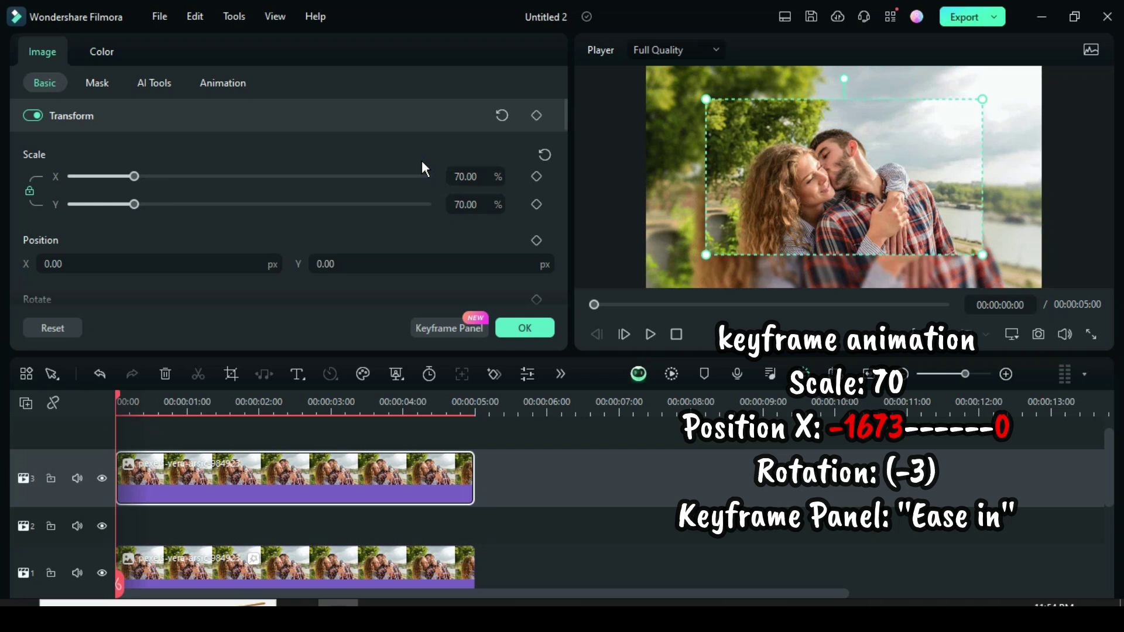
scroll(563, 125, "down", 4)
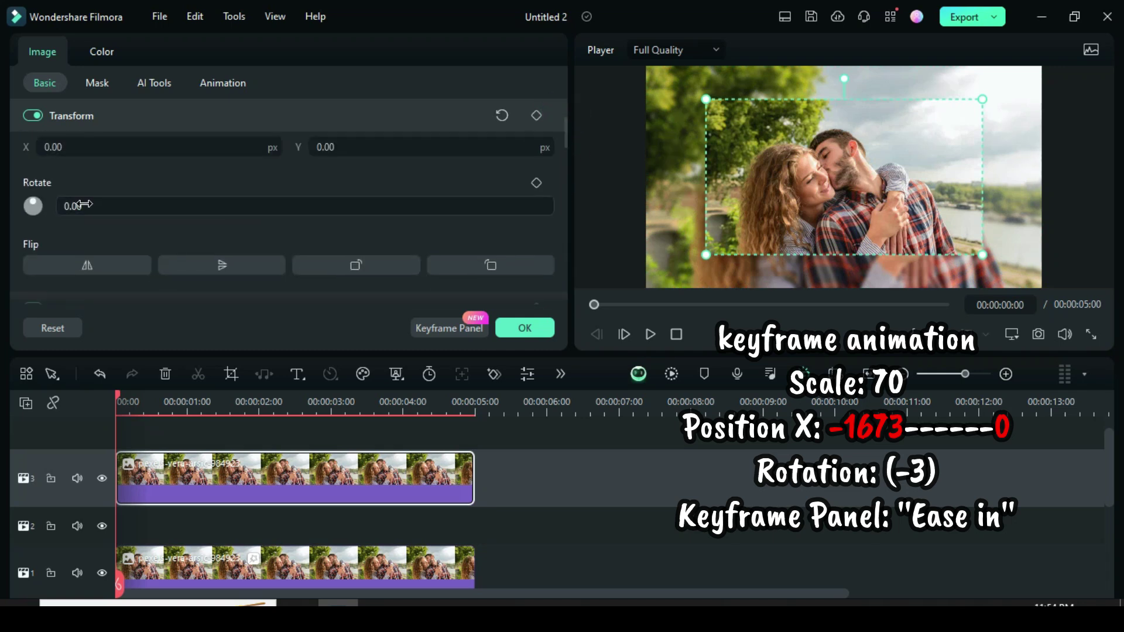
left_click(74, 206)
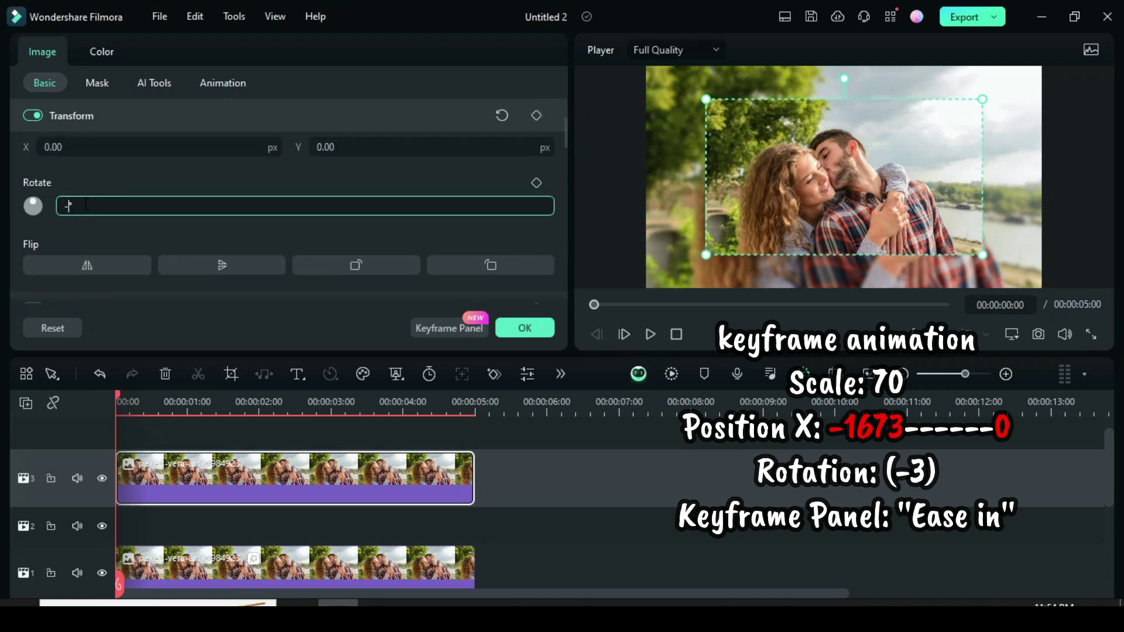
key("Return")
Keyframe the photo's Position X from -1673 at 0 s to 0 at 1 s
left_click_drag(564, 136, 560, 127)
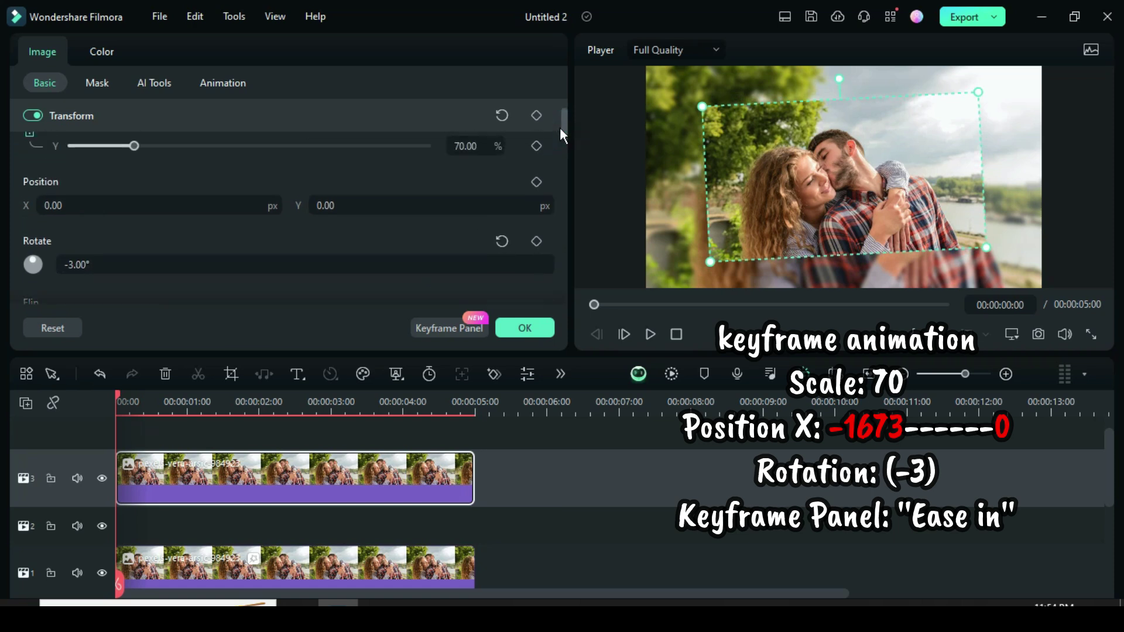
left_click(536, 182)
left_click(65, 208)
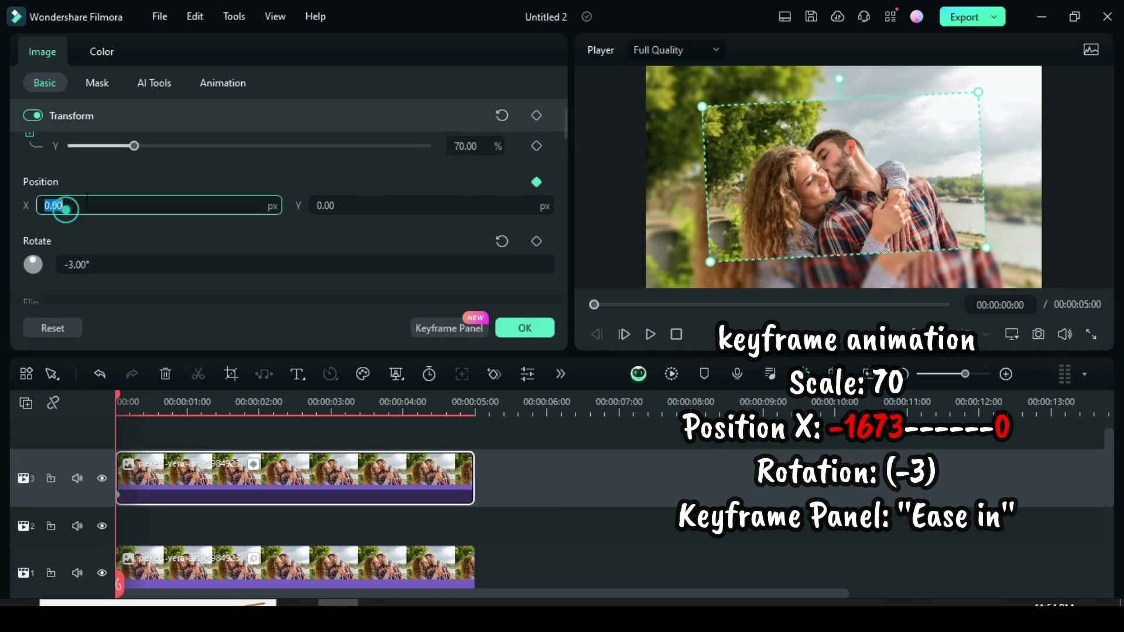
type("-1673")
key("Return")
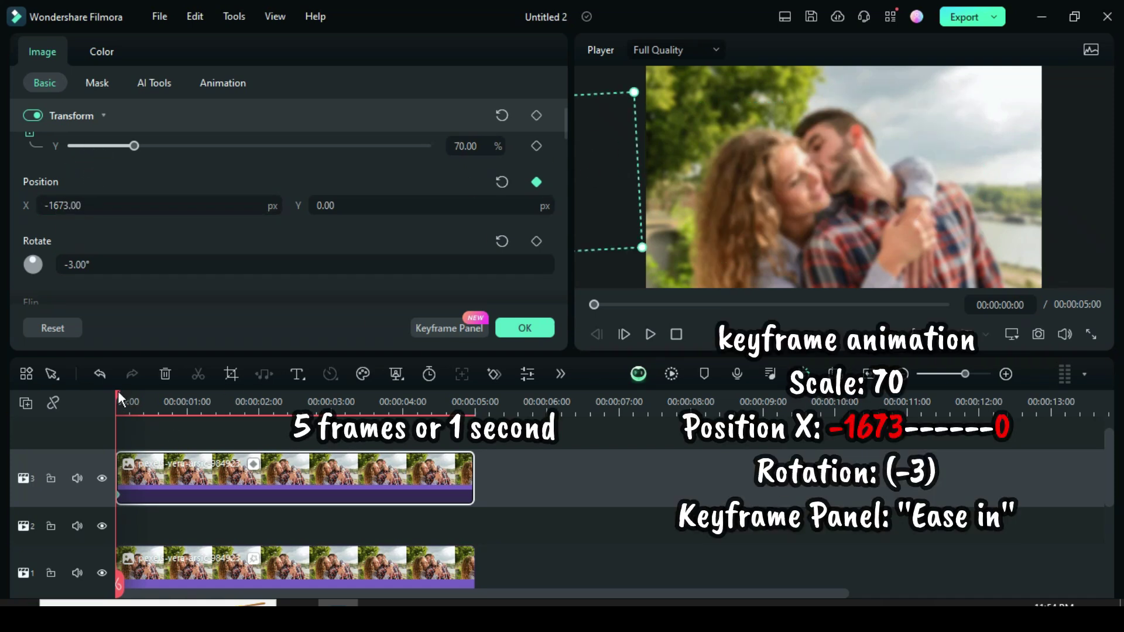
left_click_drag(119, 393, 186, 398)
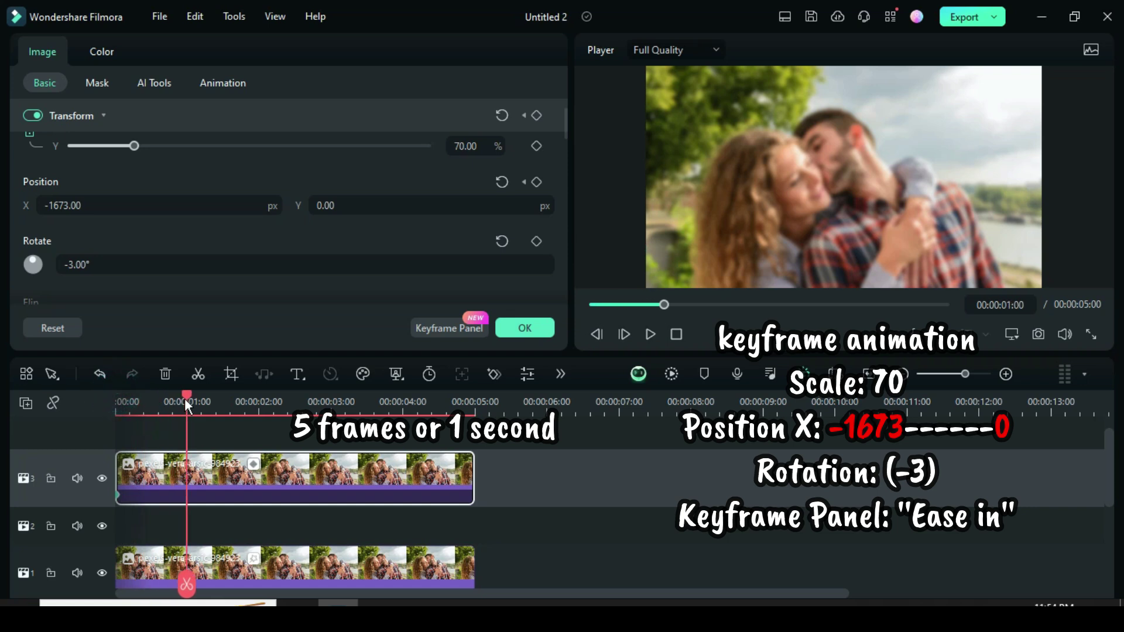
left_click(502, 183)
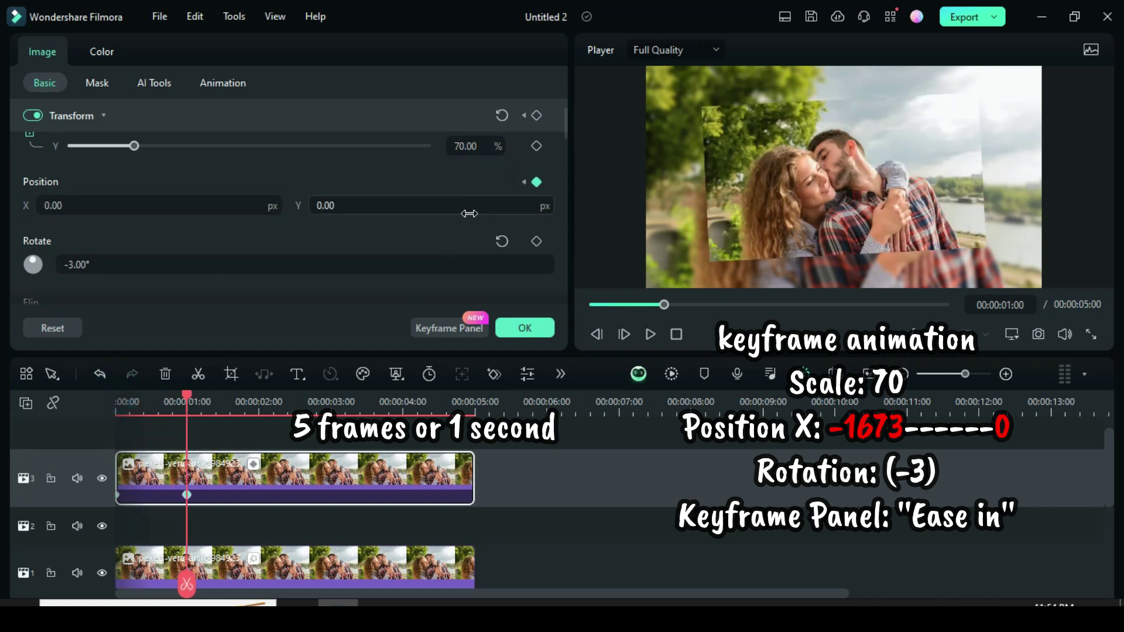
Set the position keyframe to Ease in using the Keyframe Panel
left_click(445, 327)
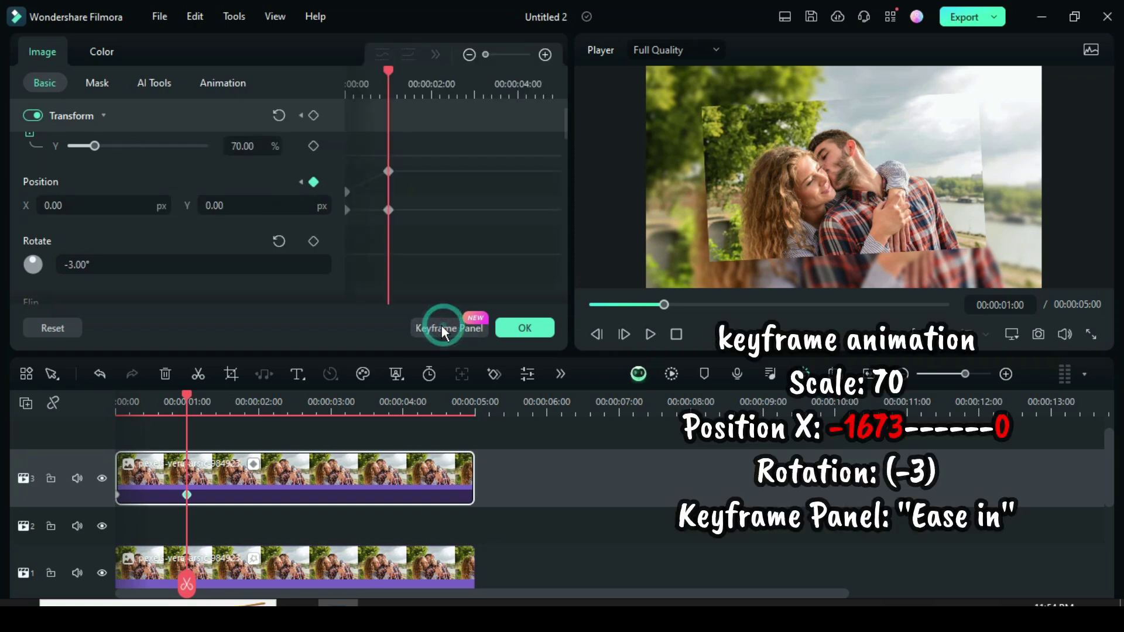
left_click(414, 240)
right_click(388, 171)
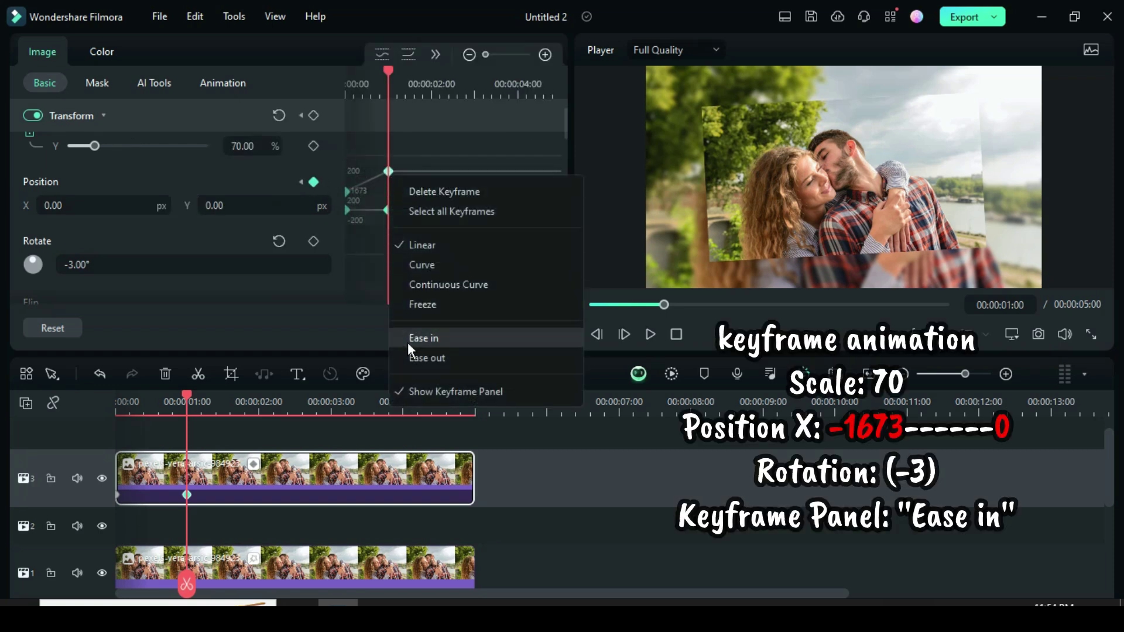
left_click(412, 338)
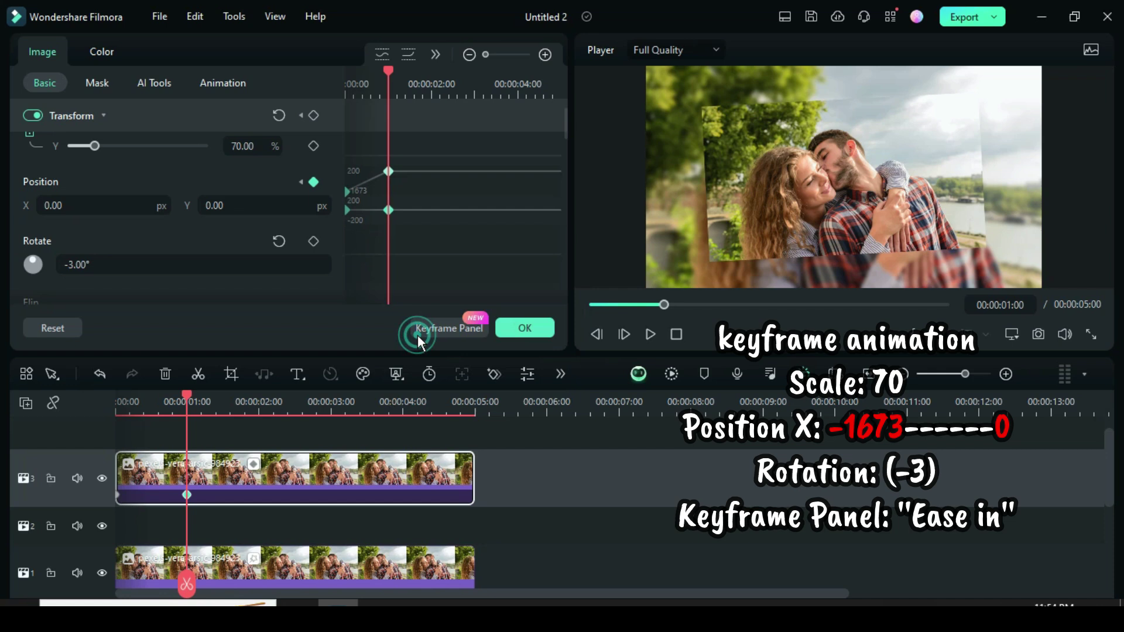
left_click(519, 329)
Give the top photo a 16:9 Pan & Zoom that starts on a 4781 x 2689 frame and widens out
left_click(254, 464)
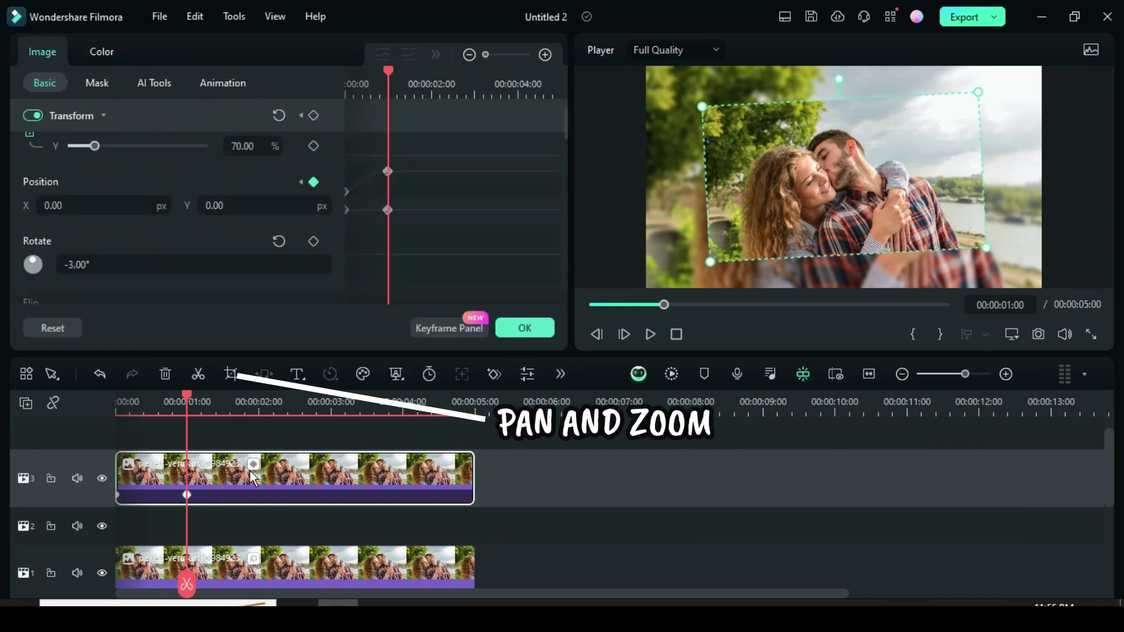
left_click(231, 375)
left_click(205, 523)
left_click(145, 317)
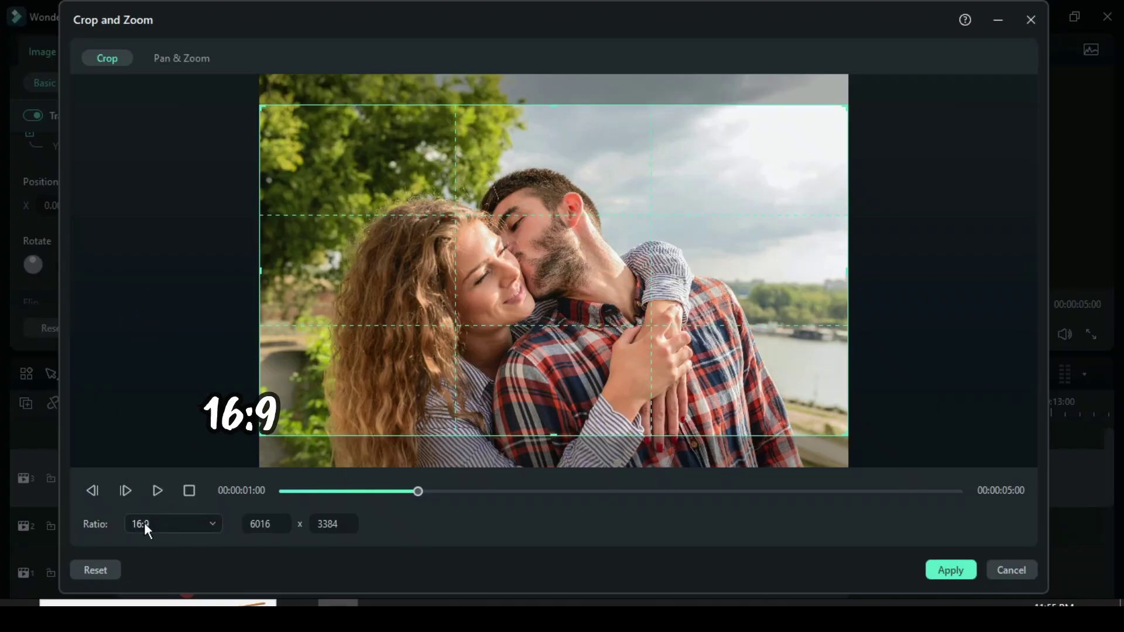
left_click(187, 59)
left_click_drag(407, 352, 319, 401)
left_click_drag(702, 188, 785, 142)
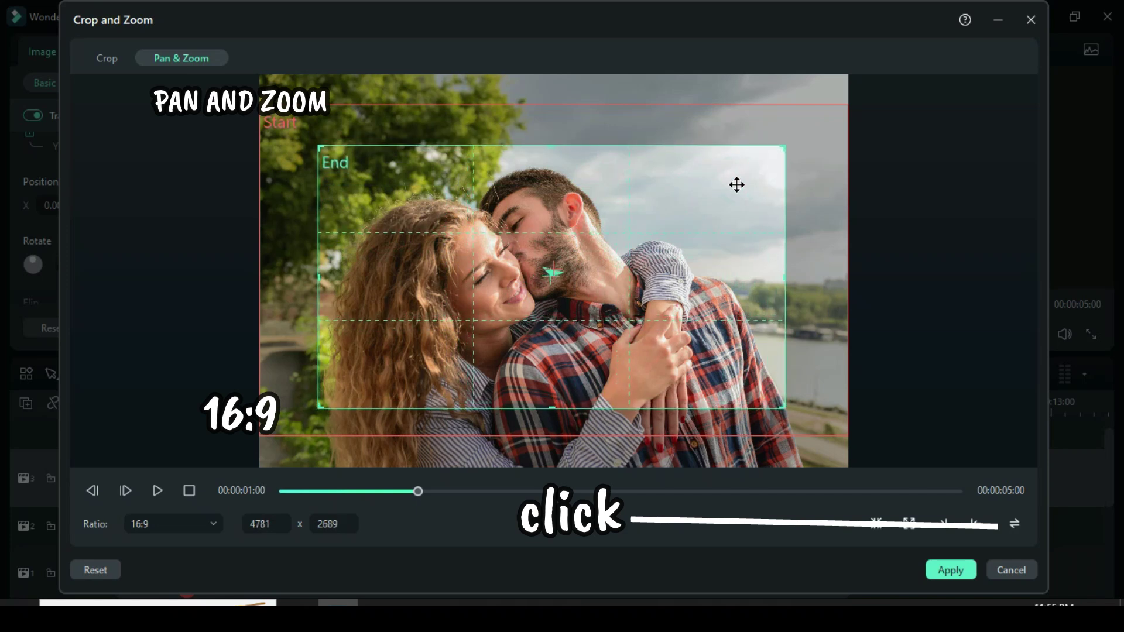
left_click(1013, 522)
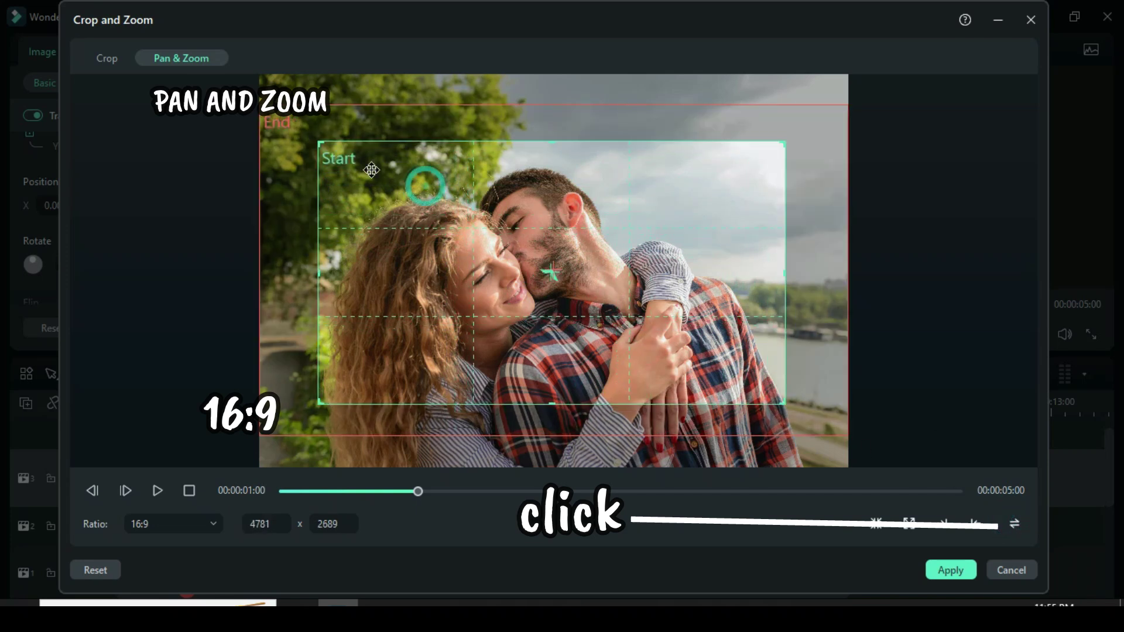
Apply the zoom-out motion and add a Drop Bounce transition at the top photo's start on track 3
left_click(947, 571)
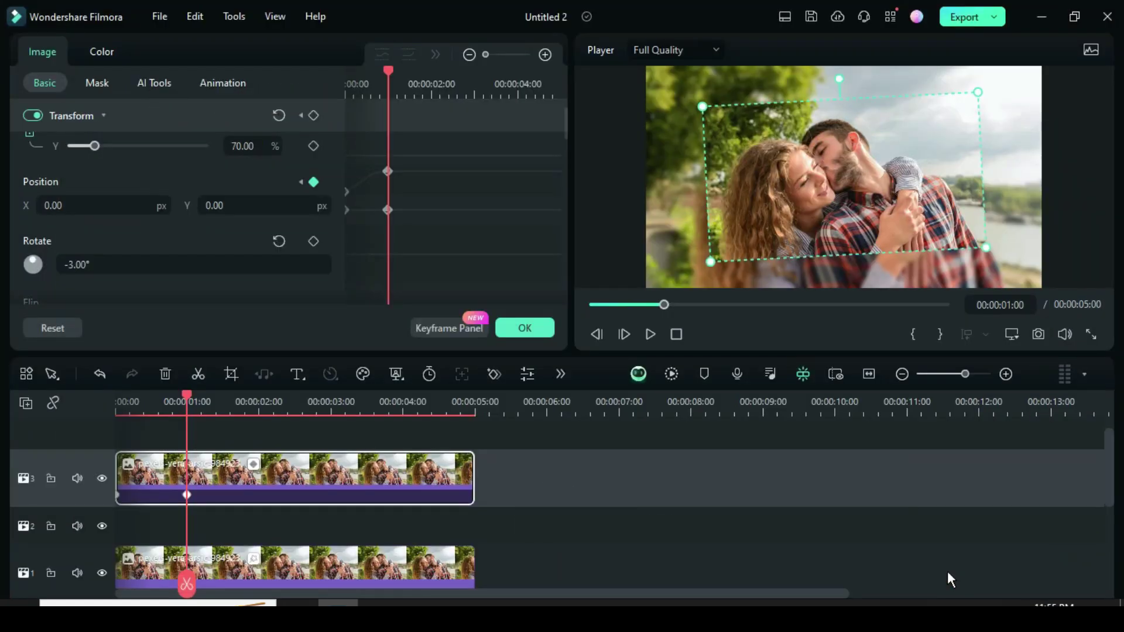
left_click(521, 323)
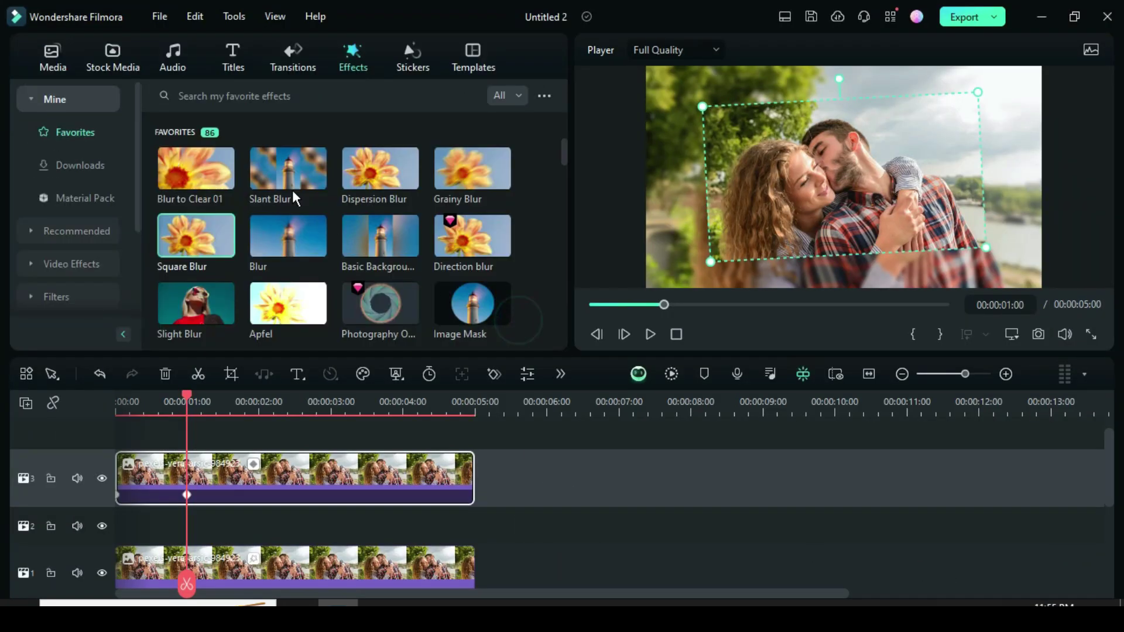
left_click(291, 54)
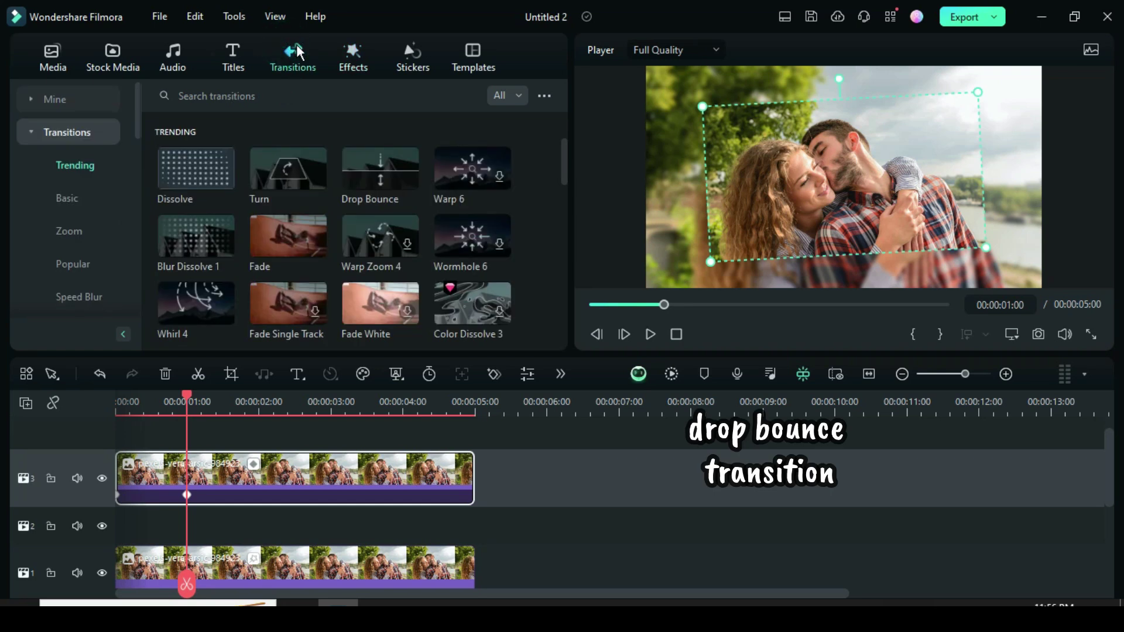
left_click_drag(381, 186, 186, 486)
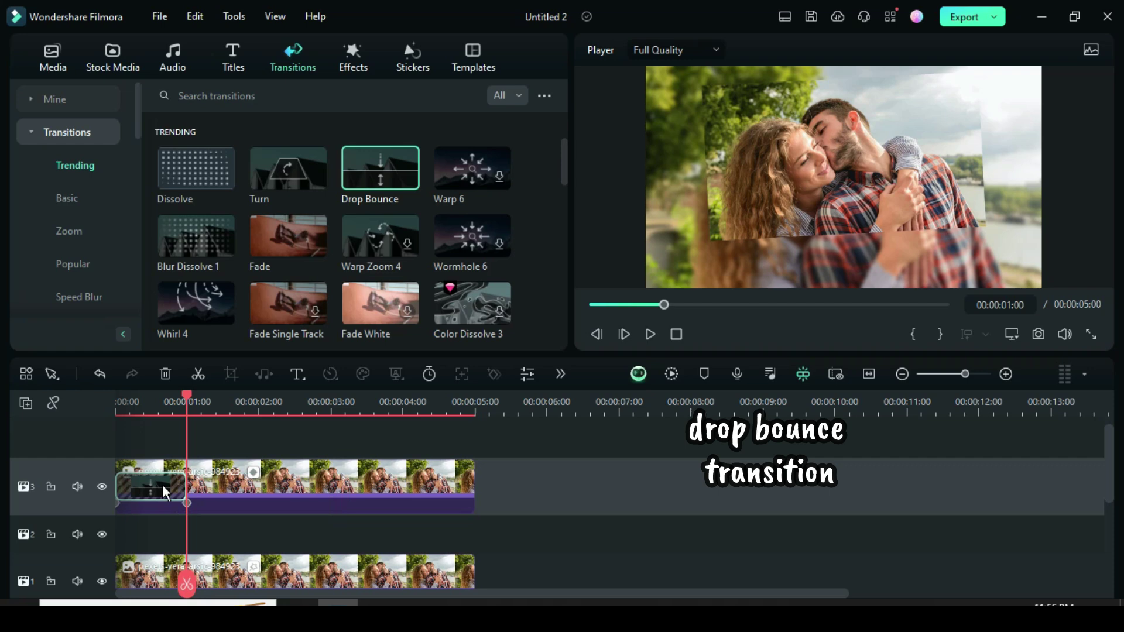
Render the preview and play the timeline from the beginning
left_click(590, 304)
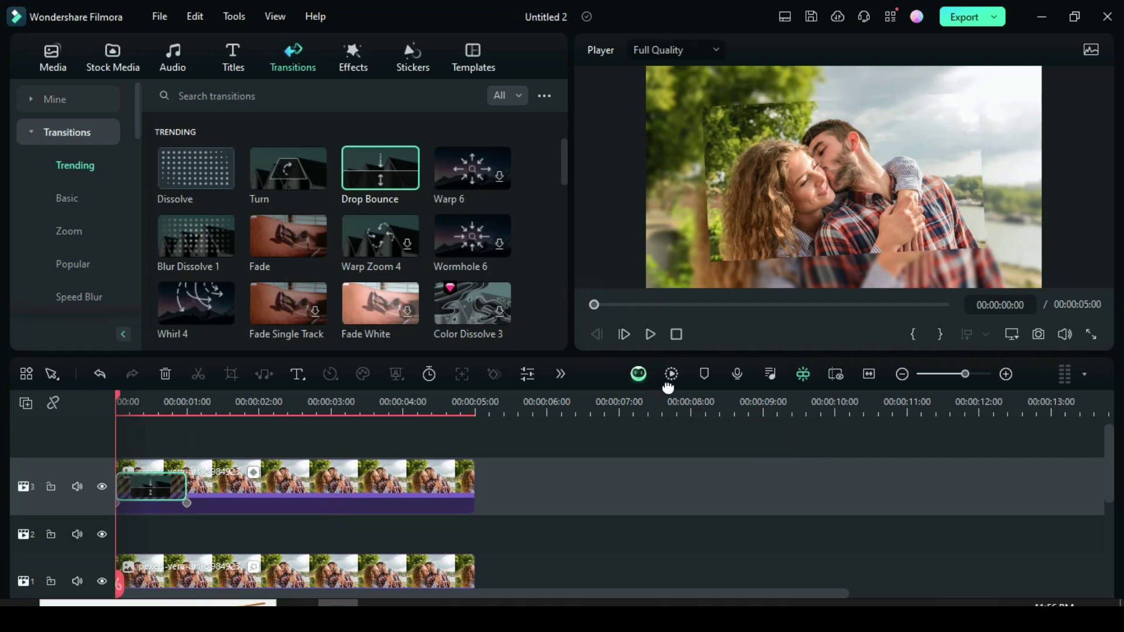
left_click(671, 373)
scroll(346, 532, "down", 1)
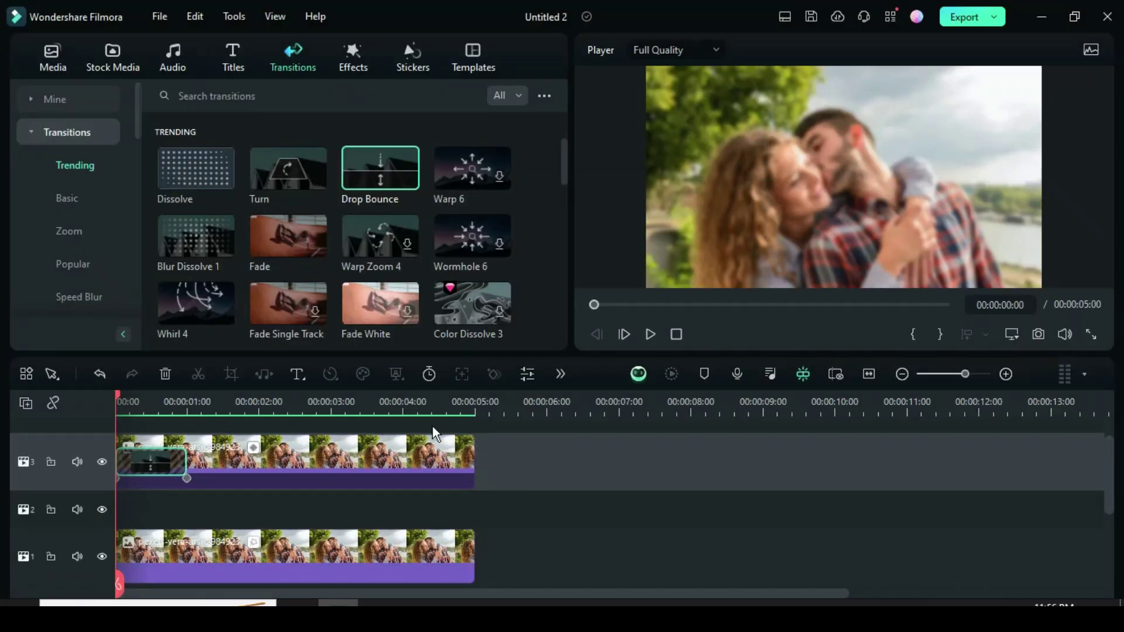
left_click(652, 333)
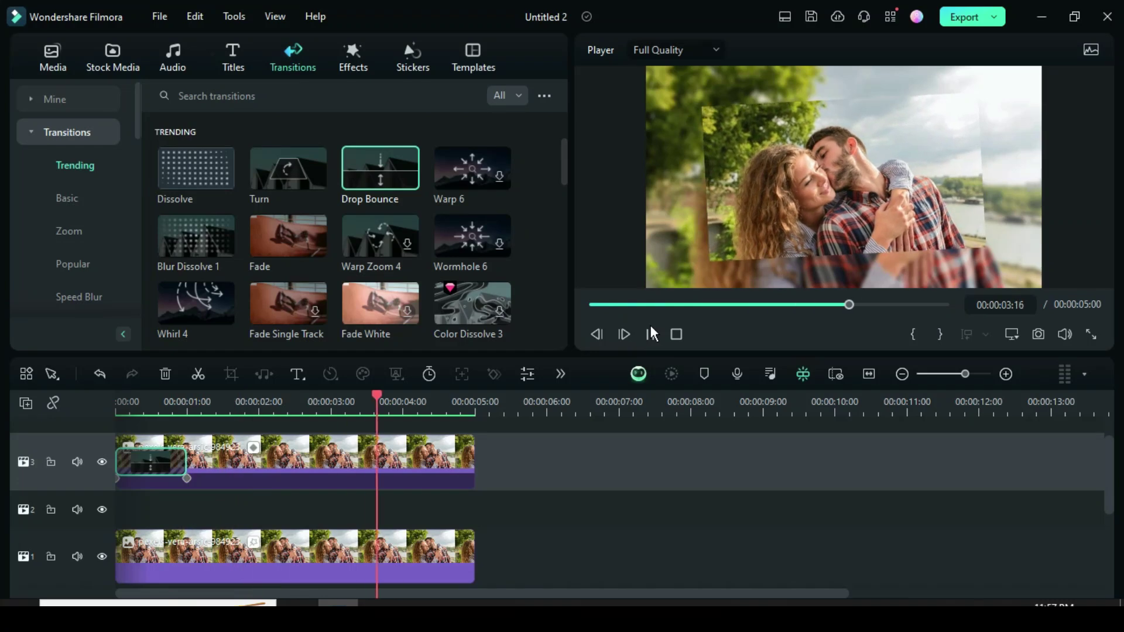
left_click(590, 305)
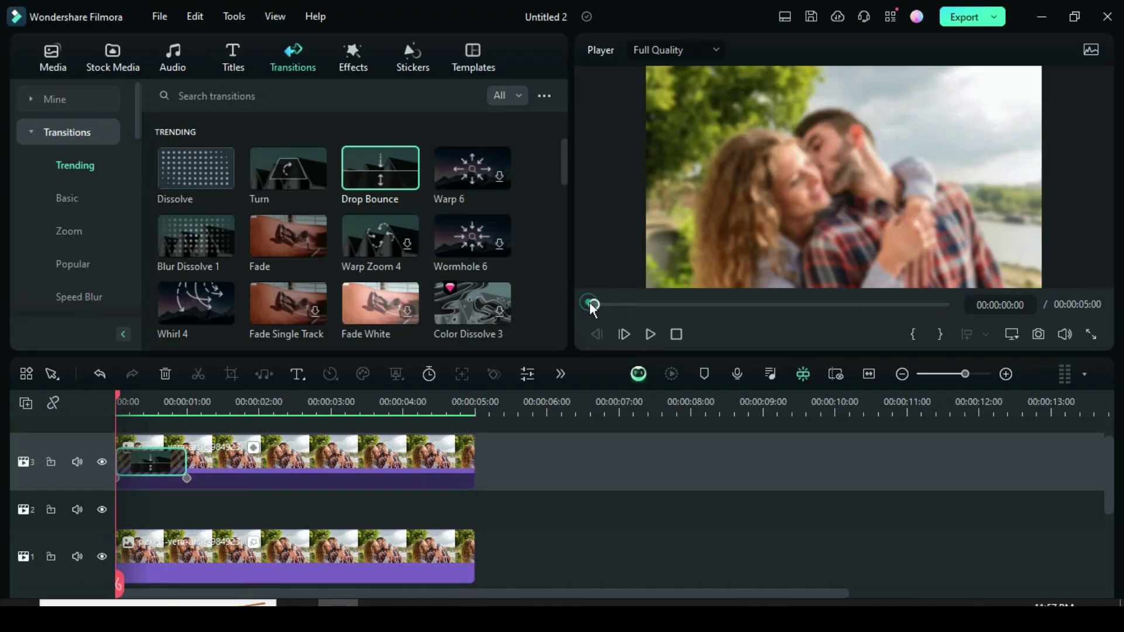
left_click(52, 56)
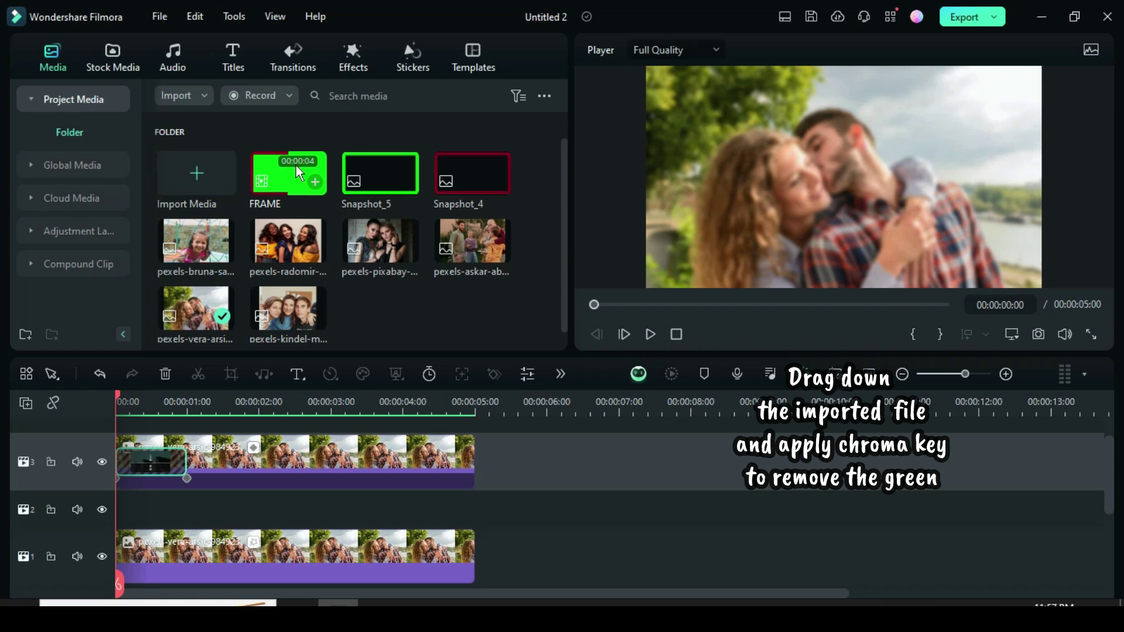
Place the FRAME clip on track 2 from about 1 s and chroma-key out its green
left_click_drag(269, 164, 266, 504)
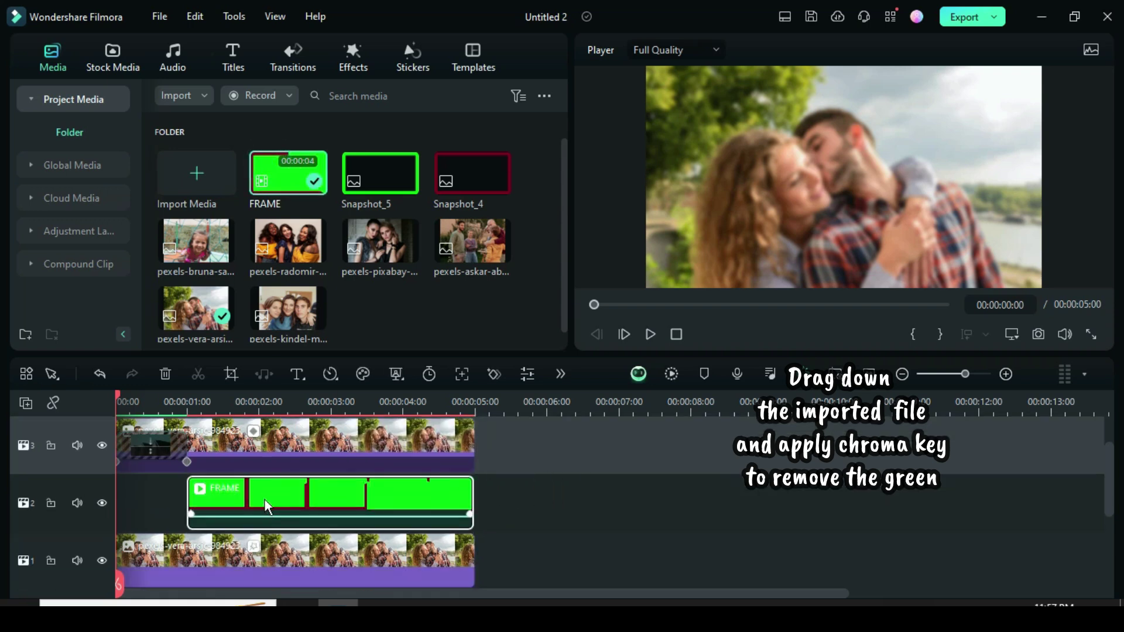
double_click(307, 501)
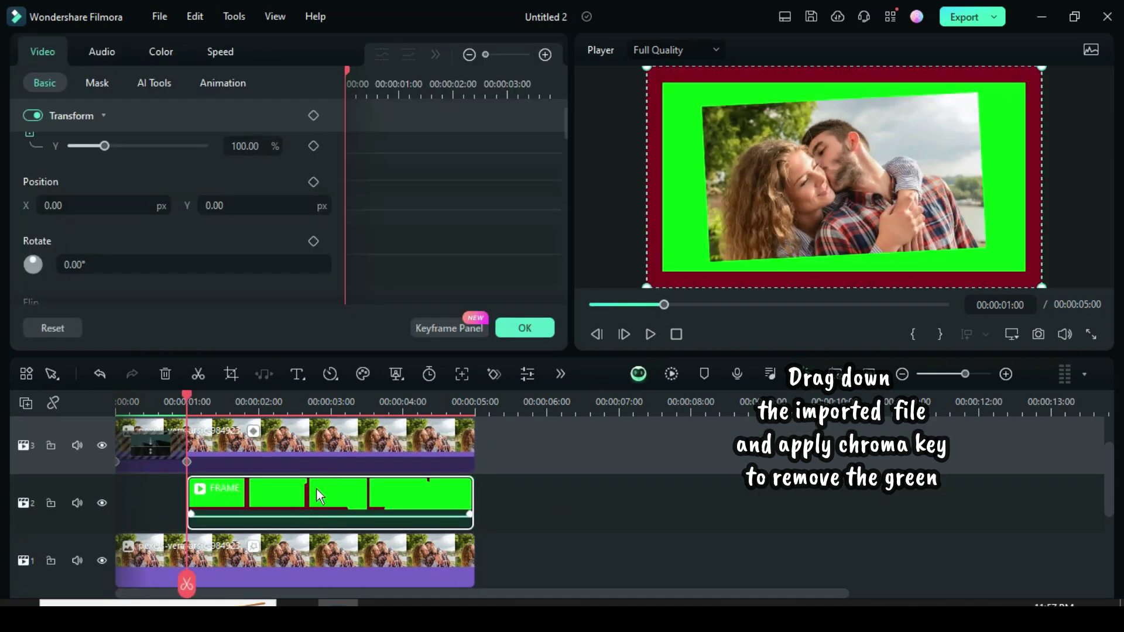
left_click(434, 332)
left_click(156, 84)
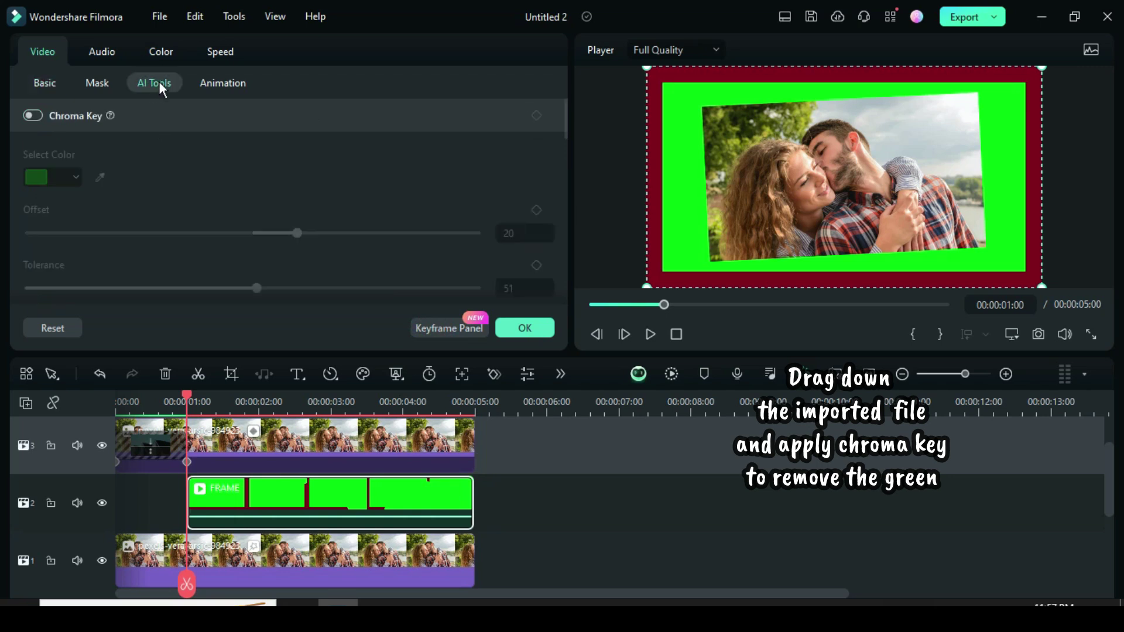
left_click(36, 117)
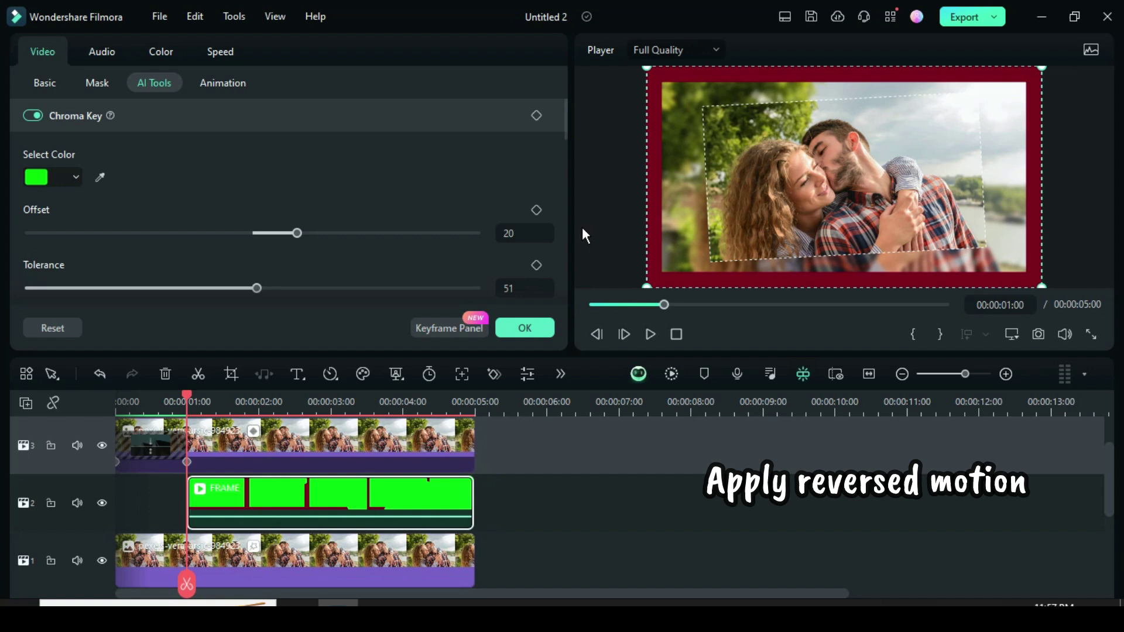
left_click(45, 83)
Set the FRAME clip's Scale to 71 and Rotate to 3°
scroll(565, 120, "up", 1)
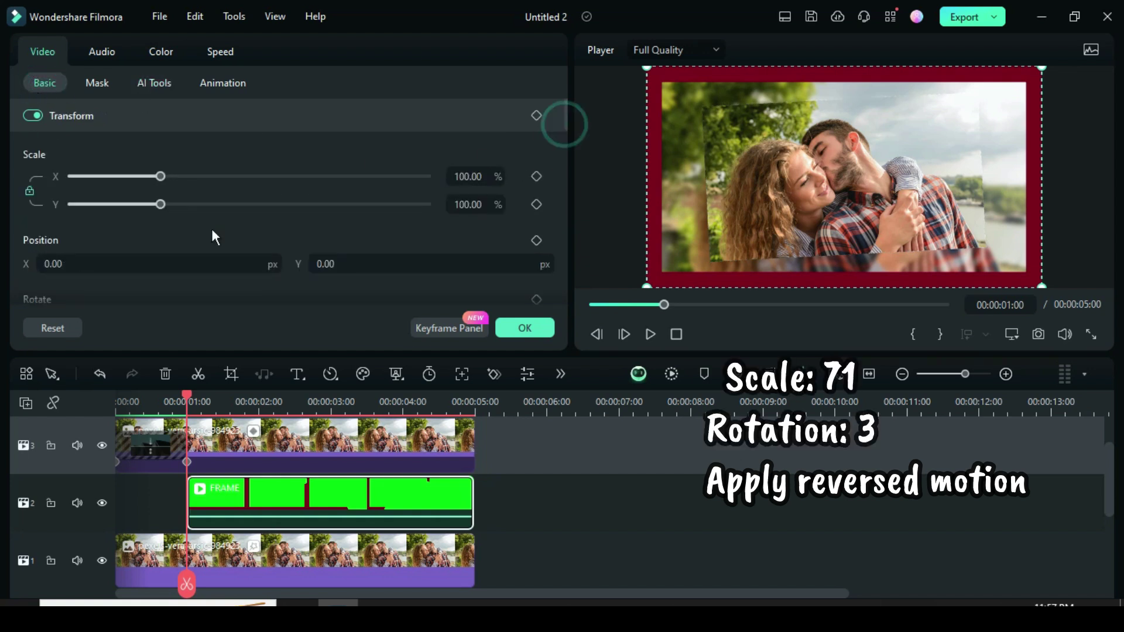
type("71")
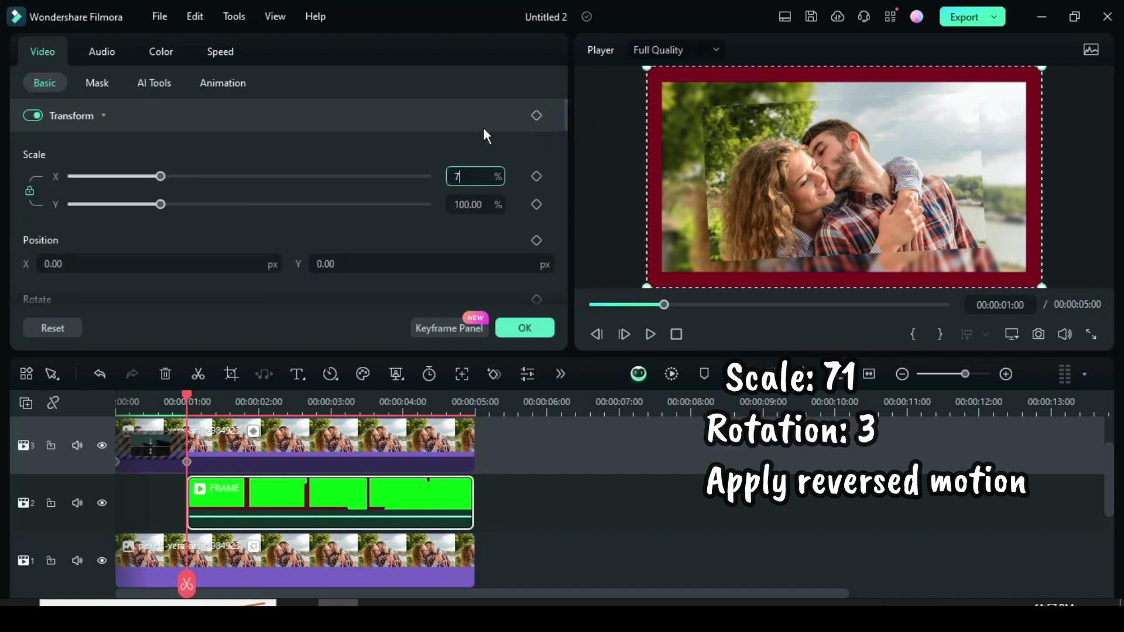
key("Return")
scroll(565, 117, "down", 2)
scroll(571, 121, "down", 1)
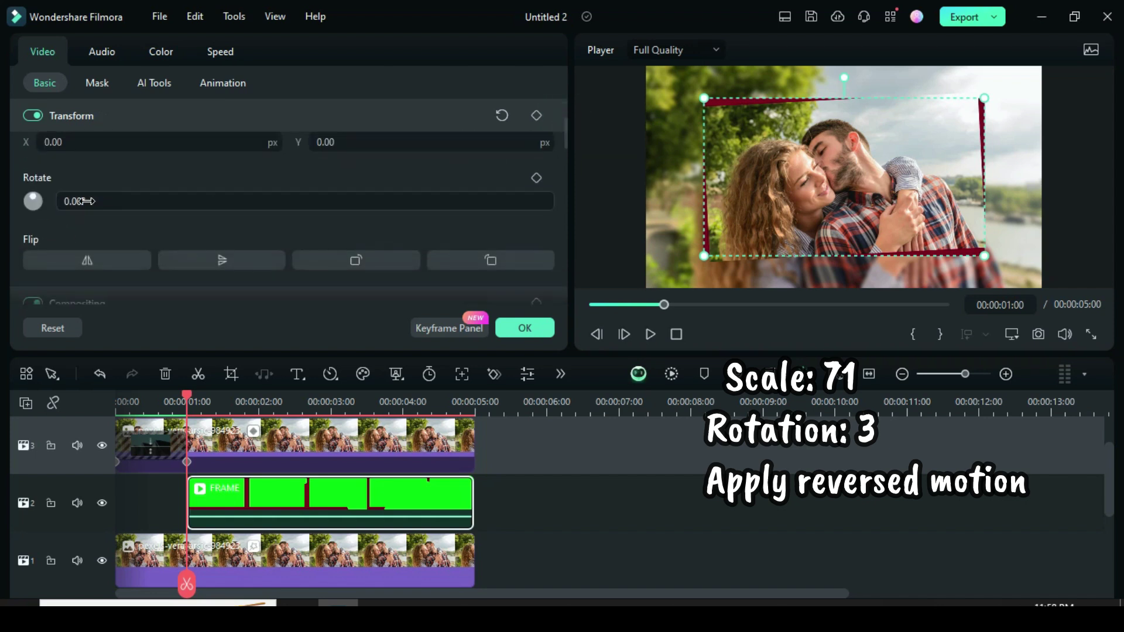
left_click(75, 201)
type("3")
left_click(96, 175)
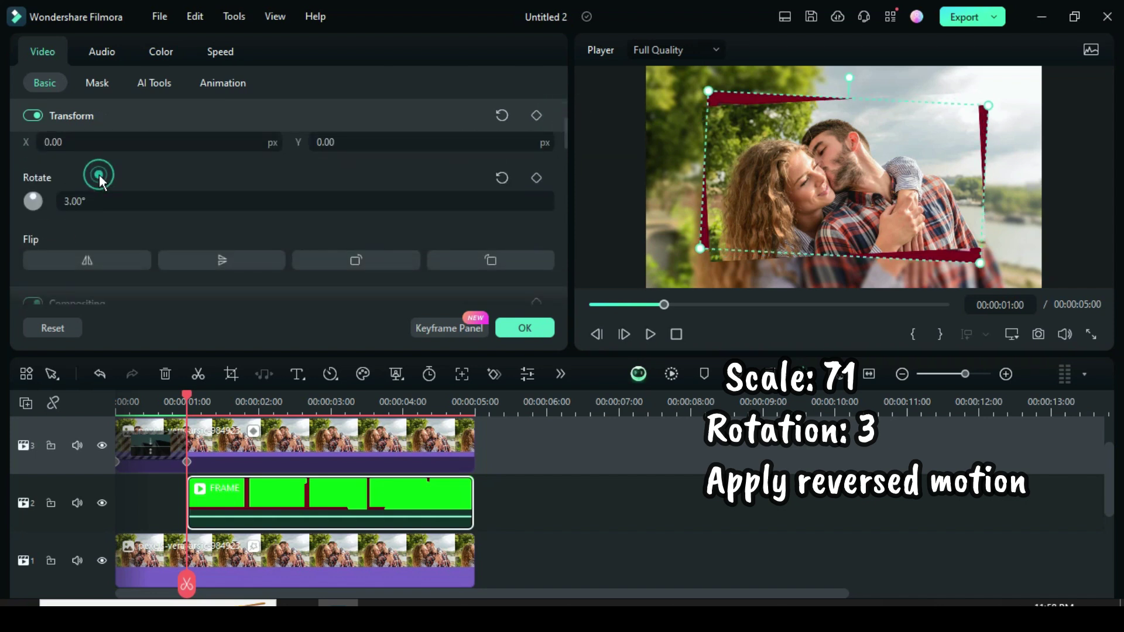
Close the properties and set the FRAME clip's speed to Reverse
left_click(513, 323)
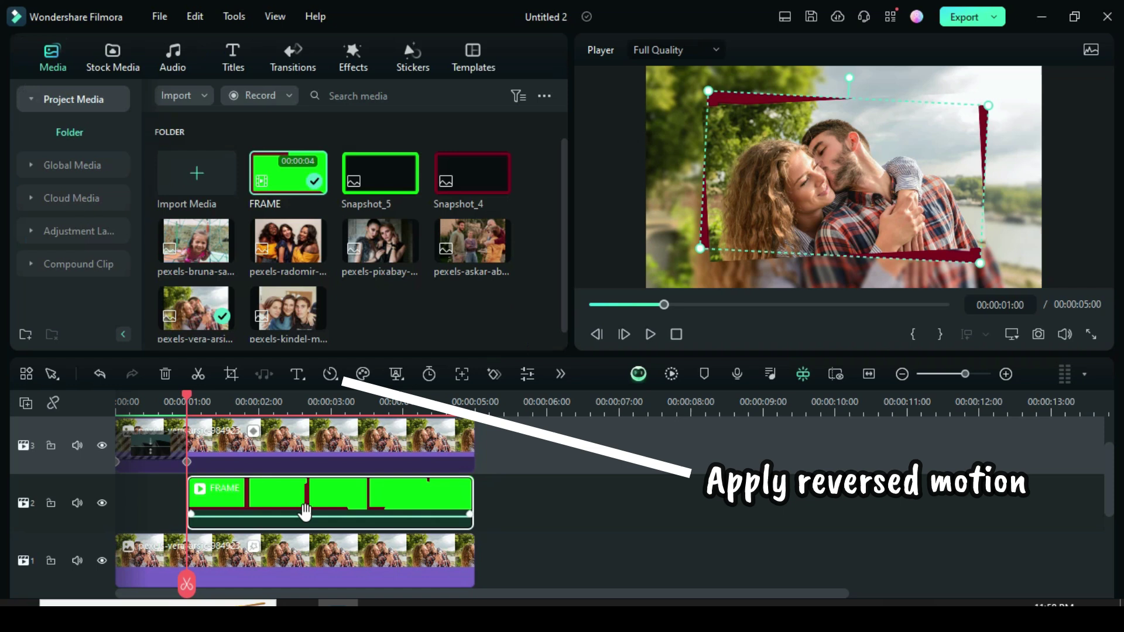
left_click(329, 375)
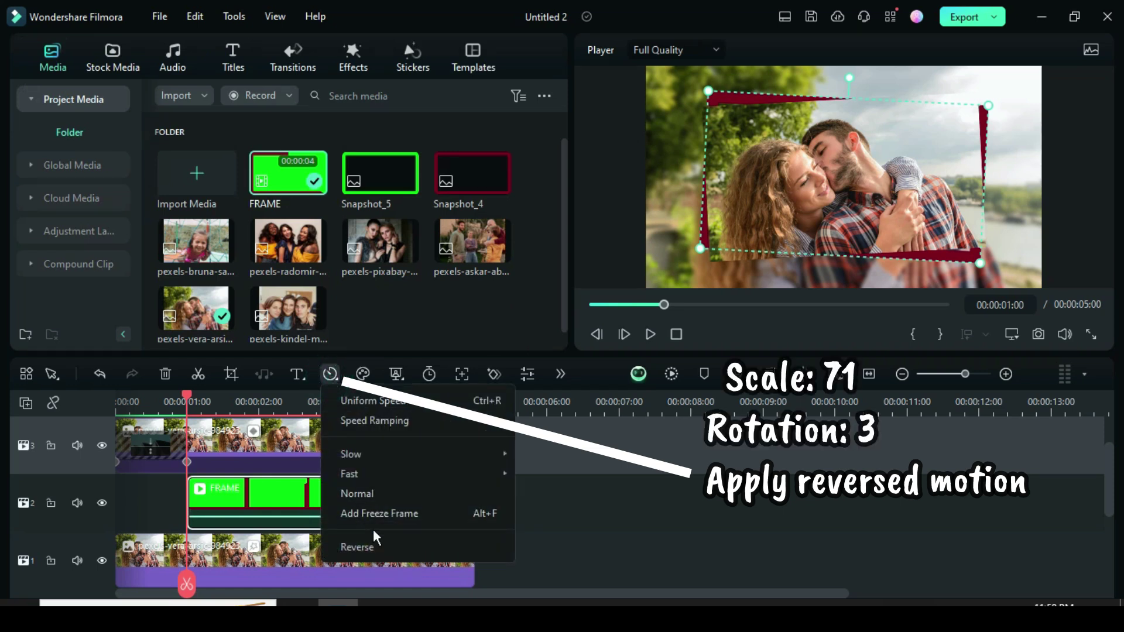
left_click(368, 546)
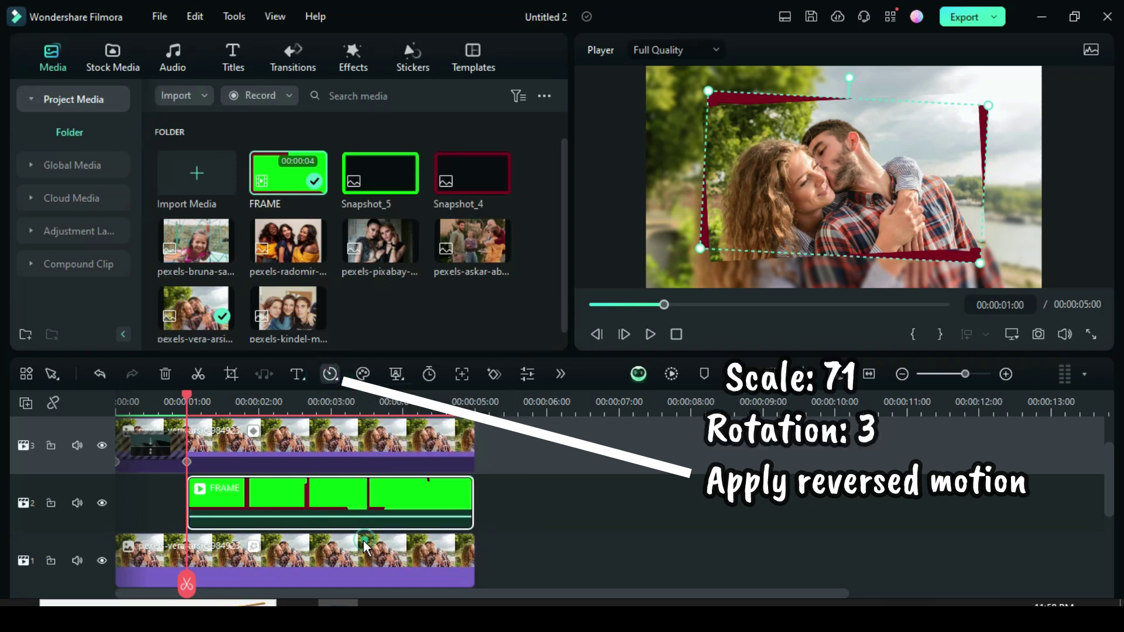
Copy the FRAME clip, add a fourth video track and paste the copy onto it
right_click(306, 503)
left_click(335, 37)
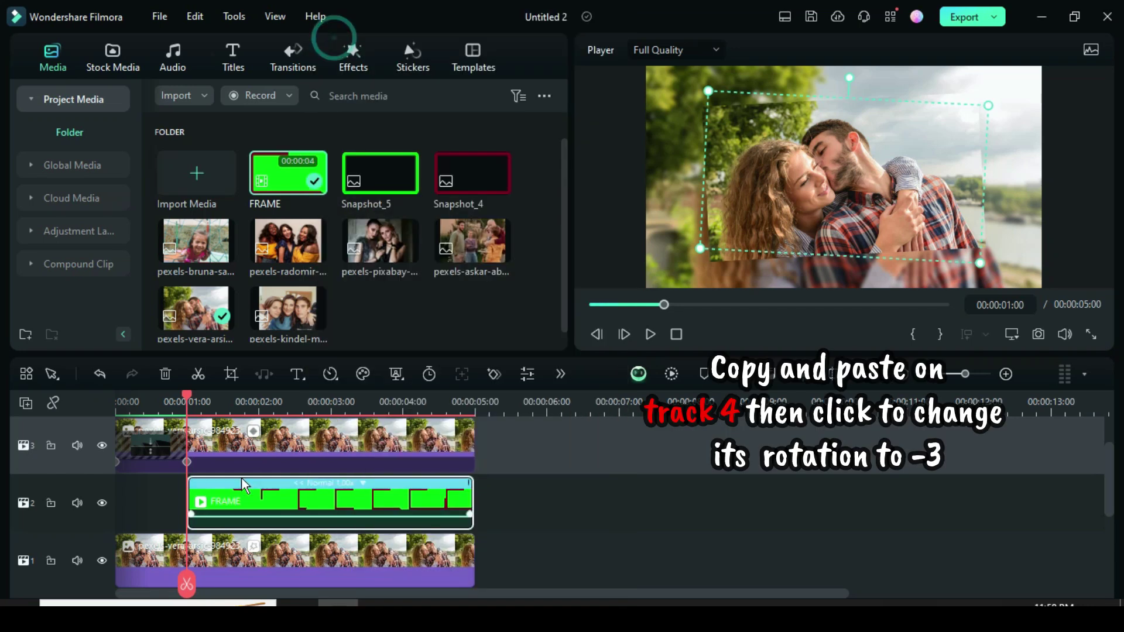
scroll(89, 416, "up", 2)
right_click(50, 420)
left_click(50, 426)
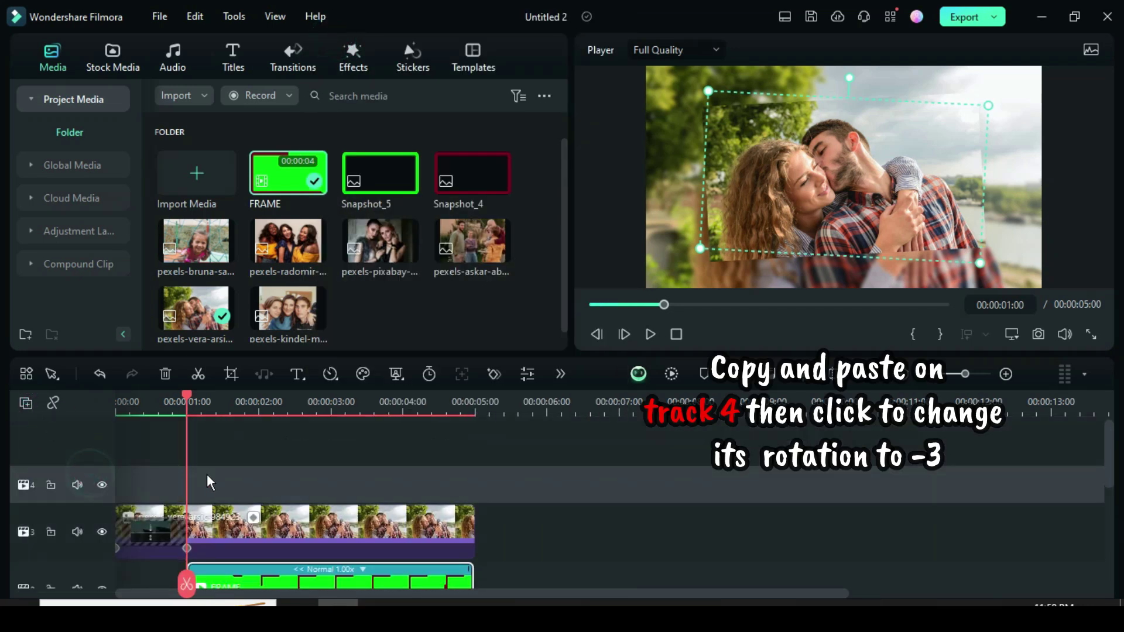
right_click(206, 474)
left_click(251, 56)
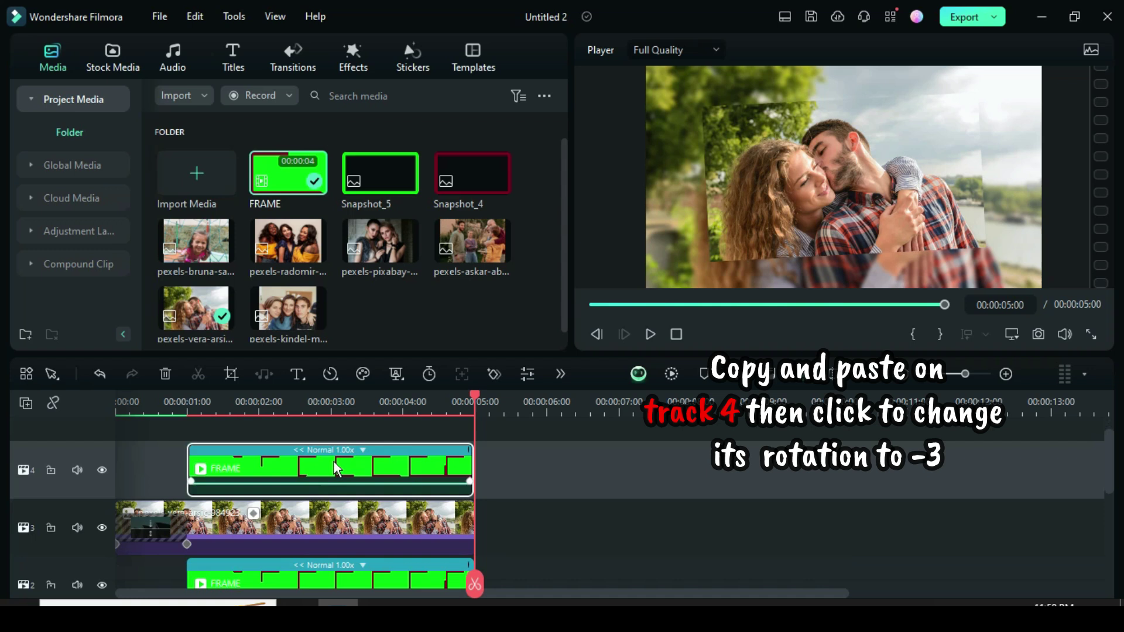
Set the track 4 FRAME copy's rotation to -3°
left_click(334, 467)
double_click(335, 471)
left_click(68, 201)
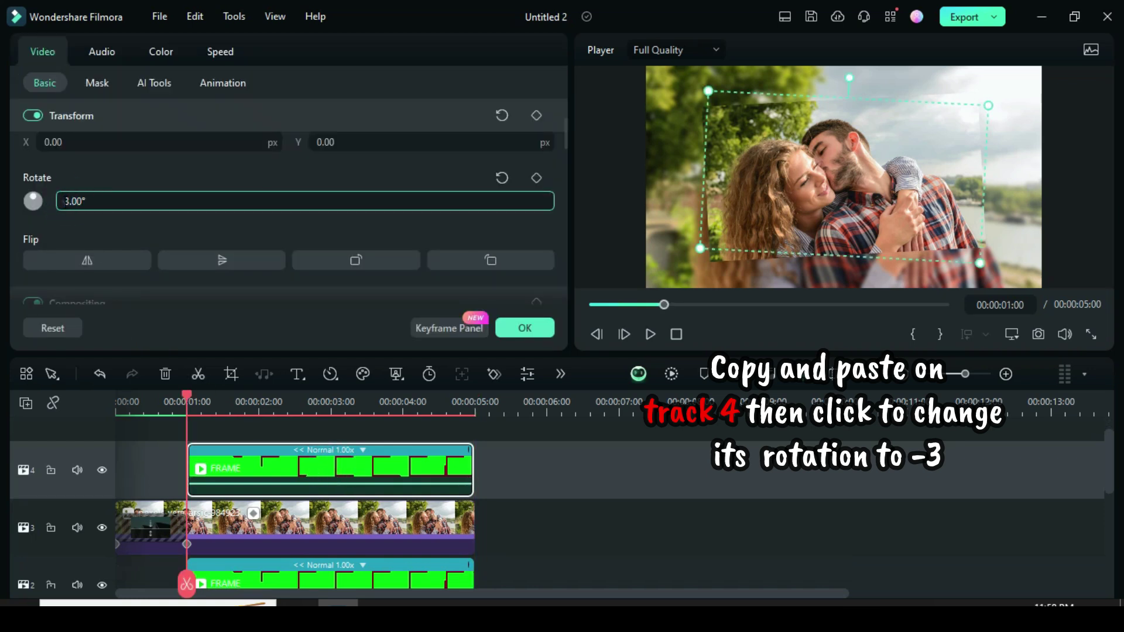
type("-")
left_click(91, 170)
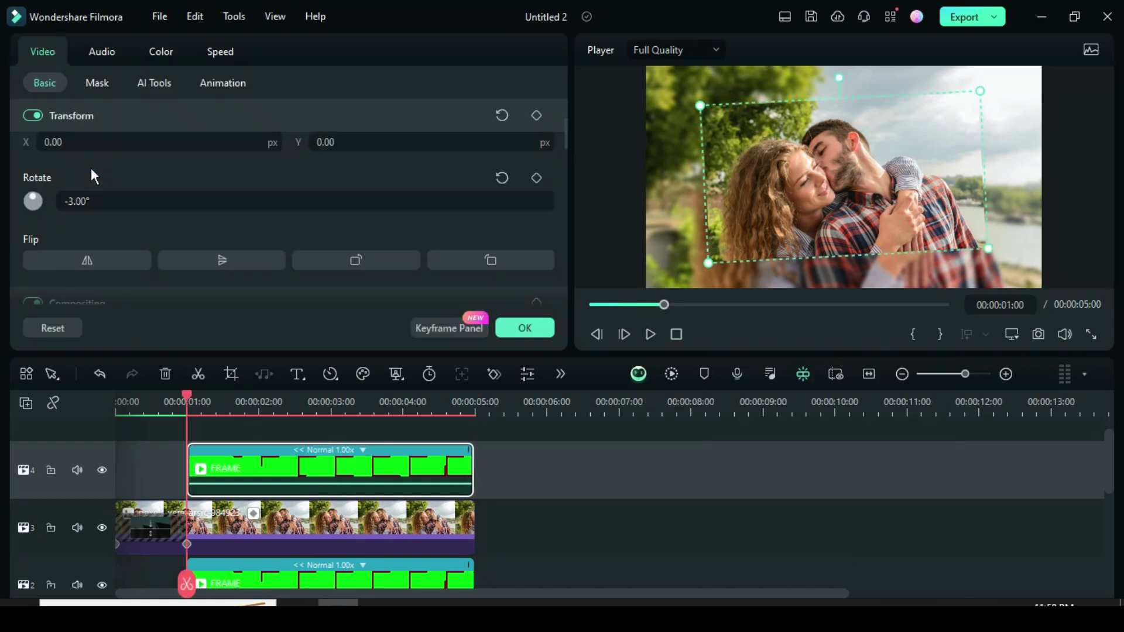
left_click(520, 337)
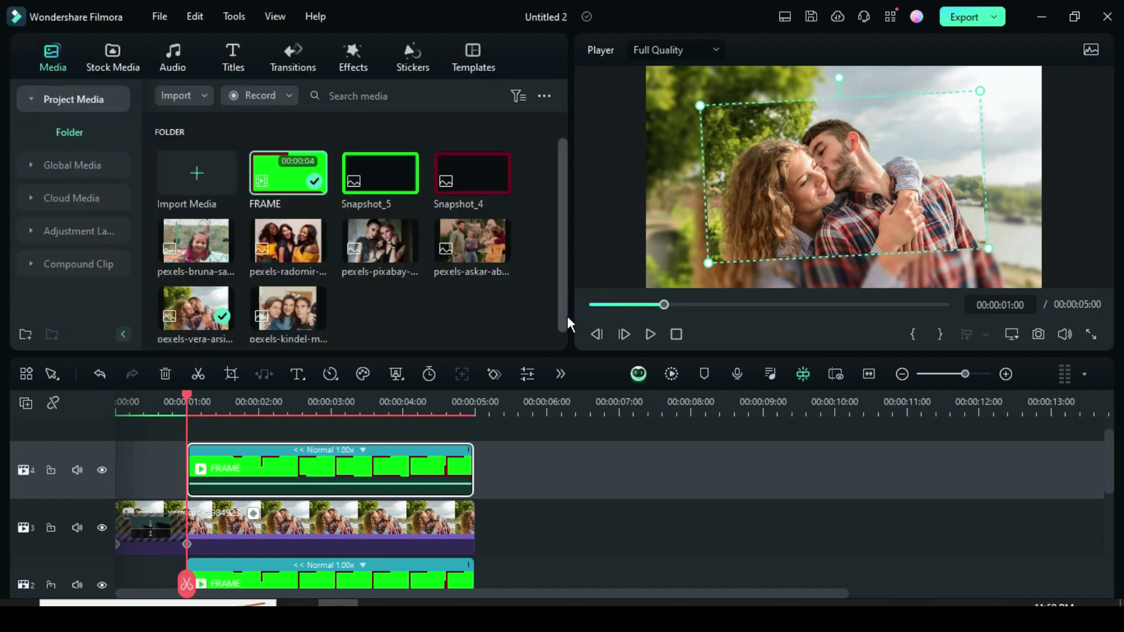
Play the preview from the start to check the two crossed frames
left_click(589, 304)
scroll(385, 473, "down", 1)
key("space")
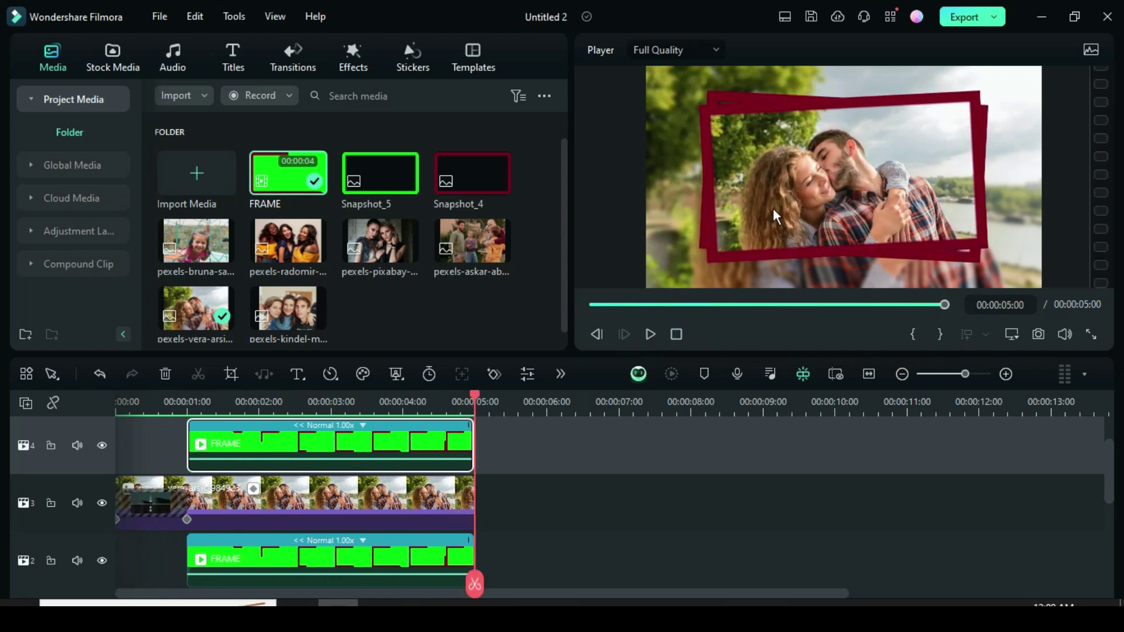
scroll(531, 420, "down", 2)
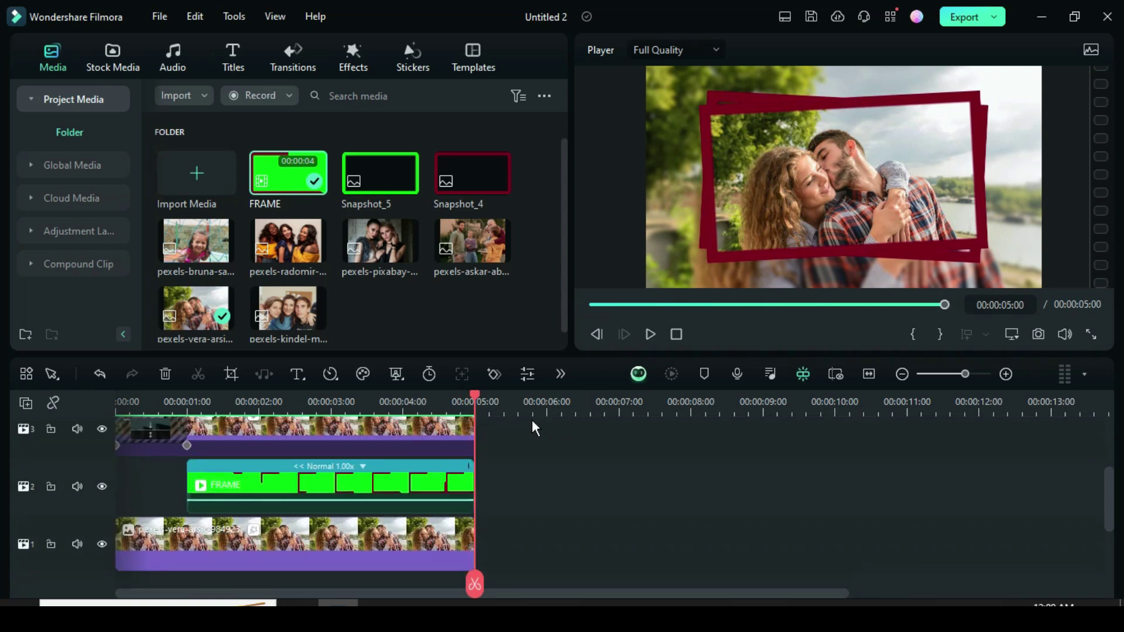
Copy all the clips and paste them starting at 5:00
left_click_drag(546, 543, 283, 404)
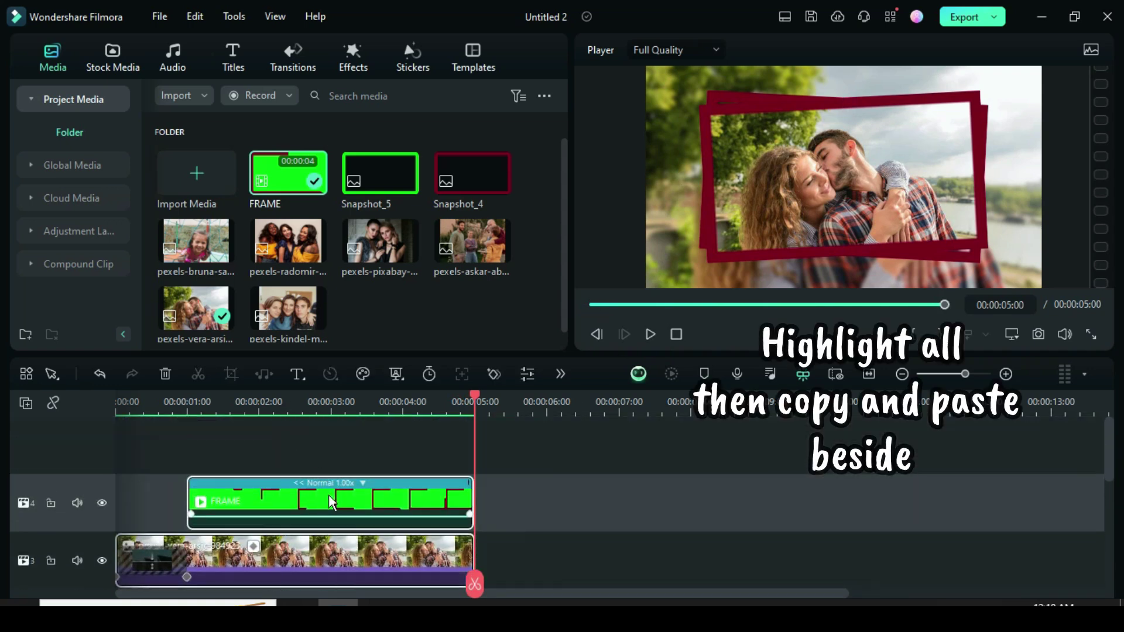
right_click(329, 495)
left_click(374, 36)
scroll(493, 495, "down", 3)
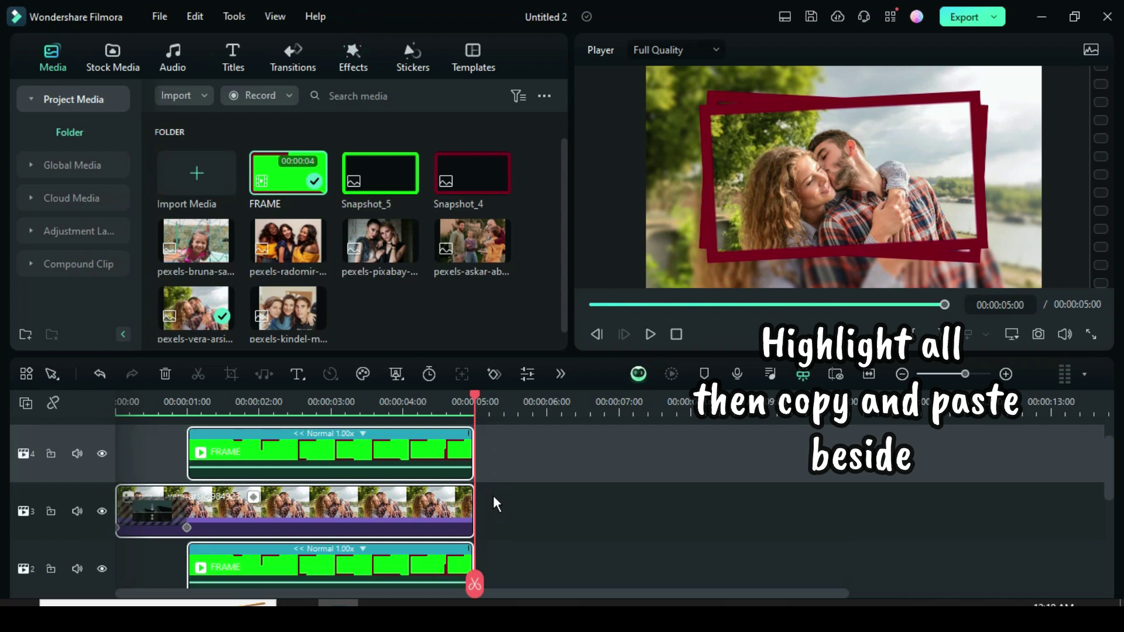
right_click(496, 528)
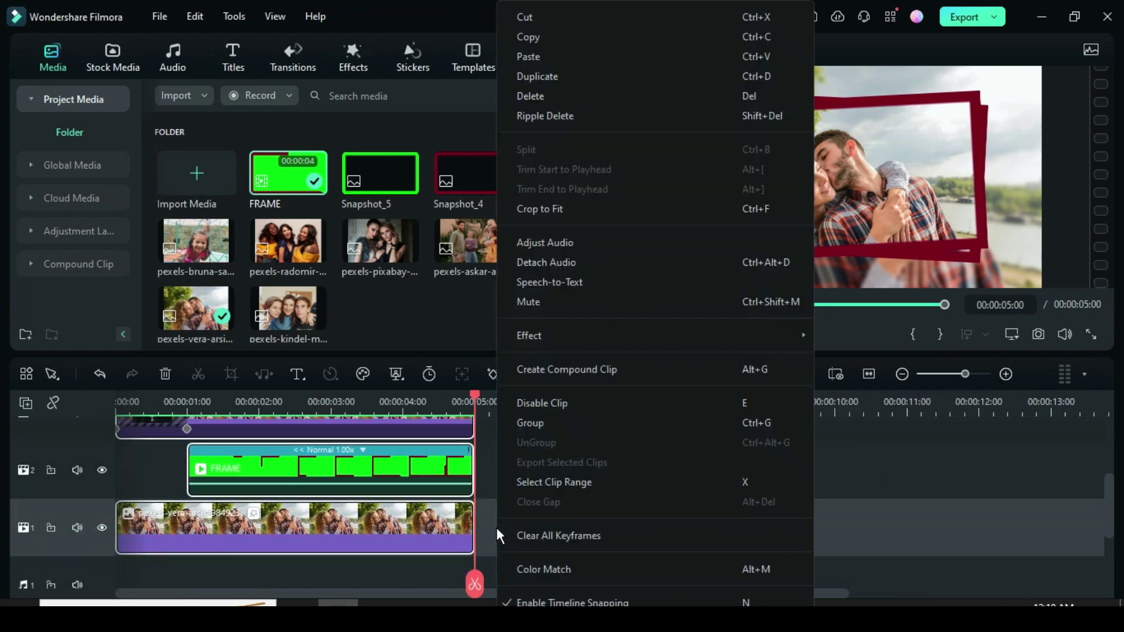
left_click(542, 55)
scroll(674, 454, "up", 2)
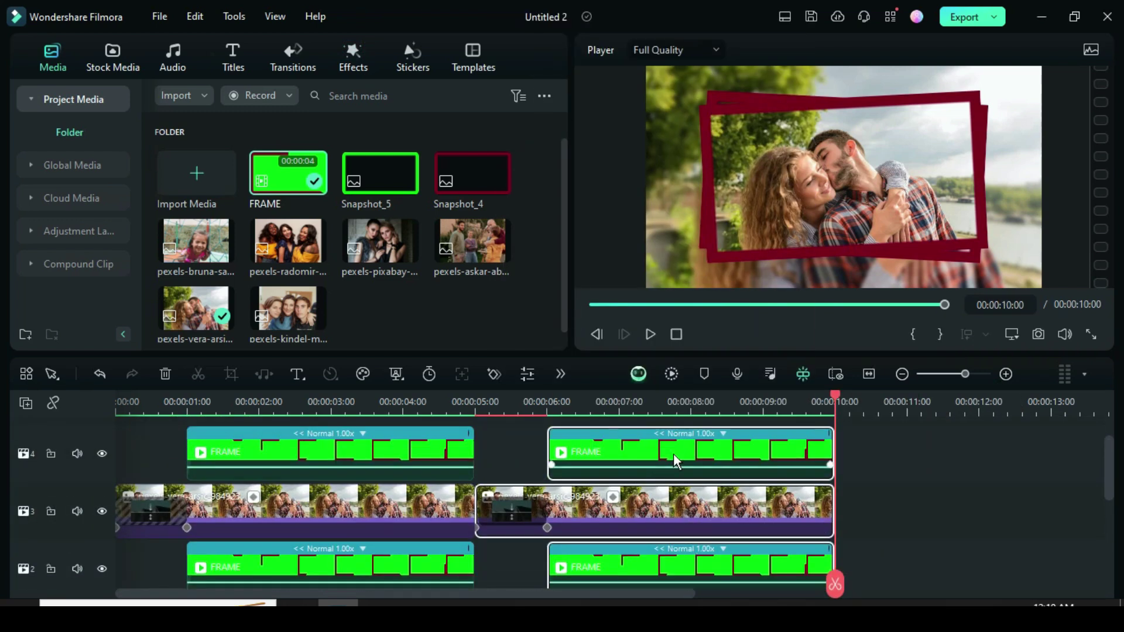
Change the second track 4 FRAME copy's rotation from -3° to 3°
double_click(674, 452)
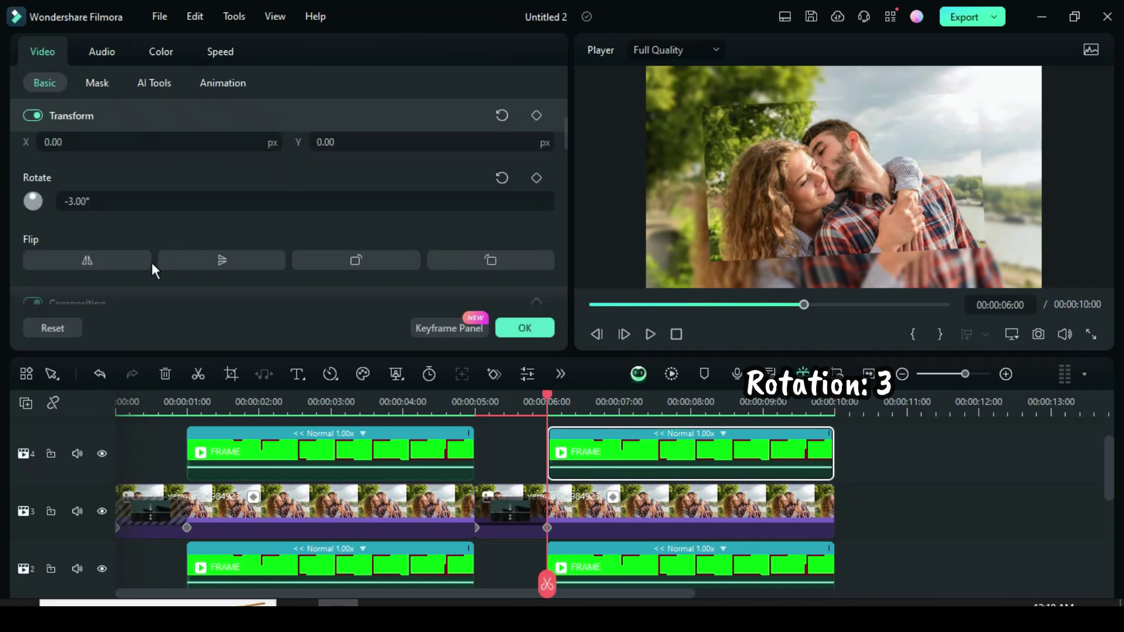
left_click(73, 201)
key("BackSpace")
left_click(96, 171)
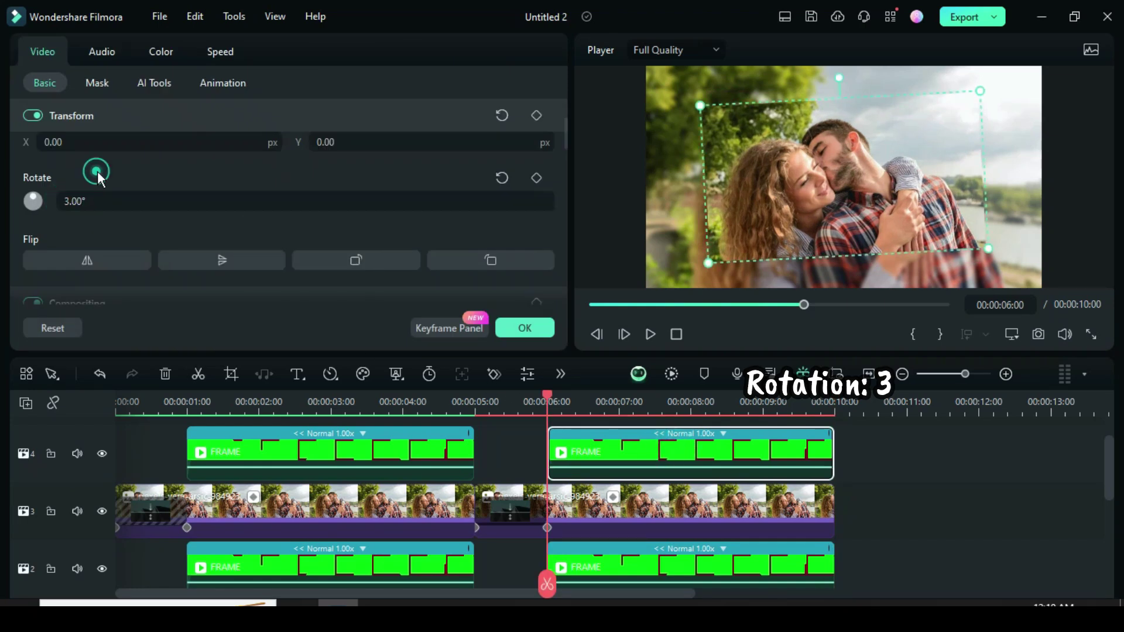
At the second photo's first keyframe, set Position X to 1673 and rotation to 3°
left_click(582, 506)
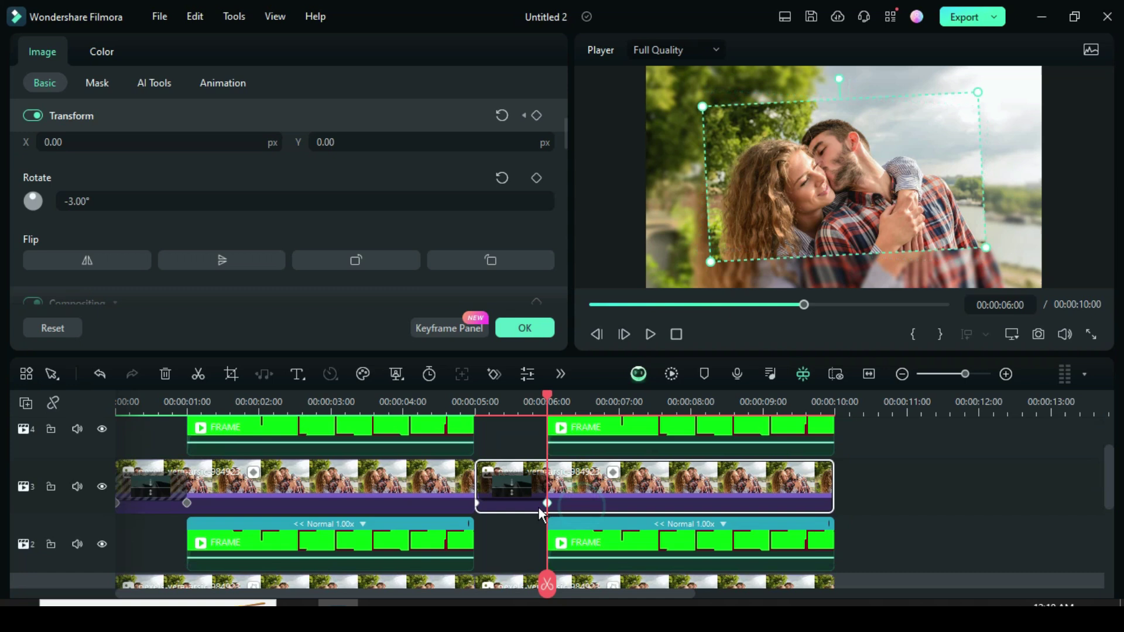
left_click(476, 503)
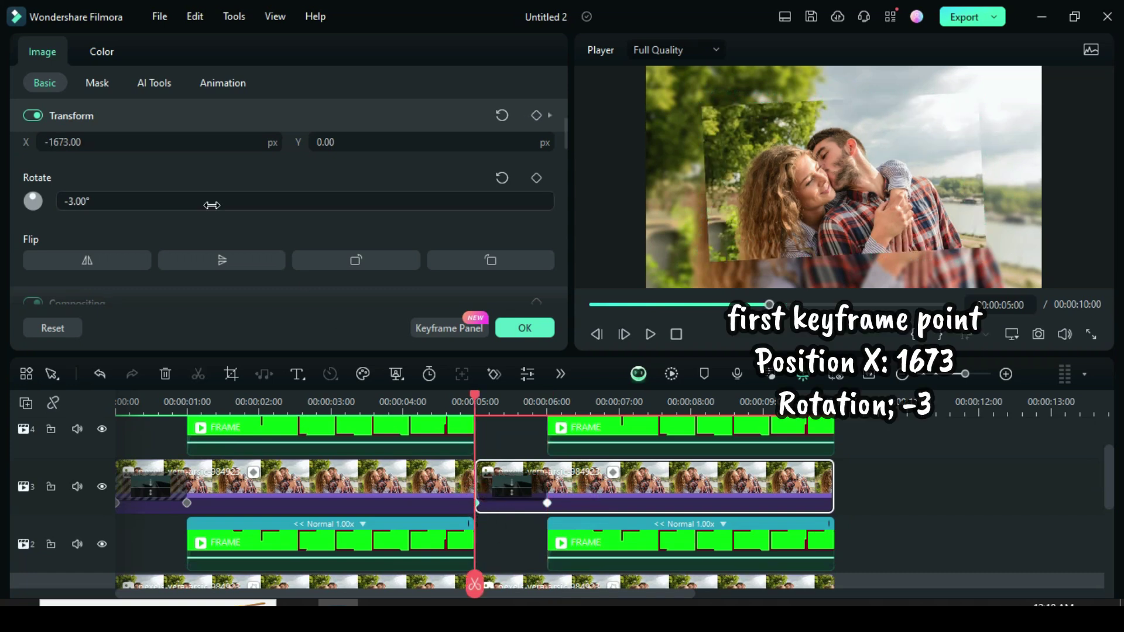
scroll(118, 193, "up", 1)
left_click(49, 191)
key("BackSpace")
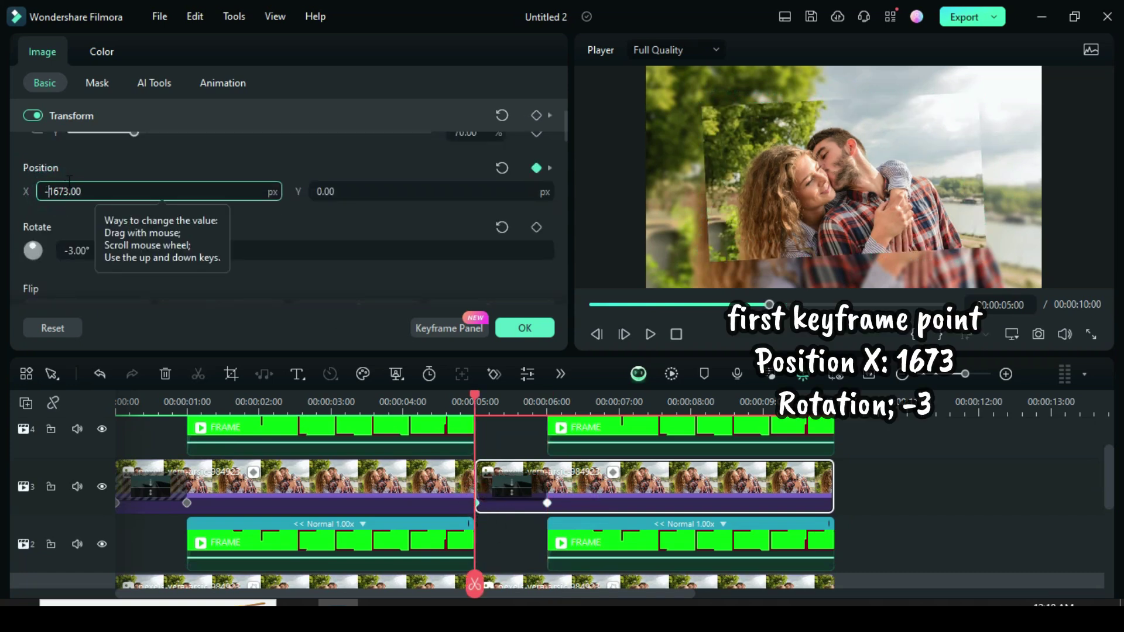
left_click(87, 162)
left_click(70, 250)
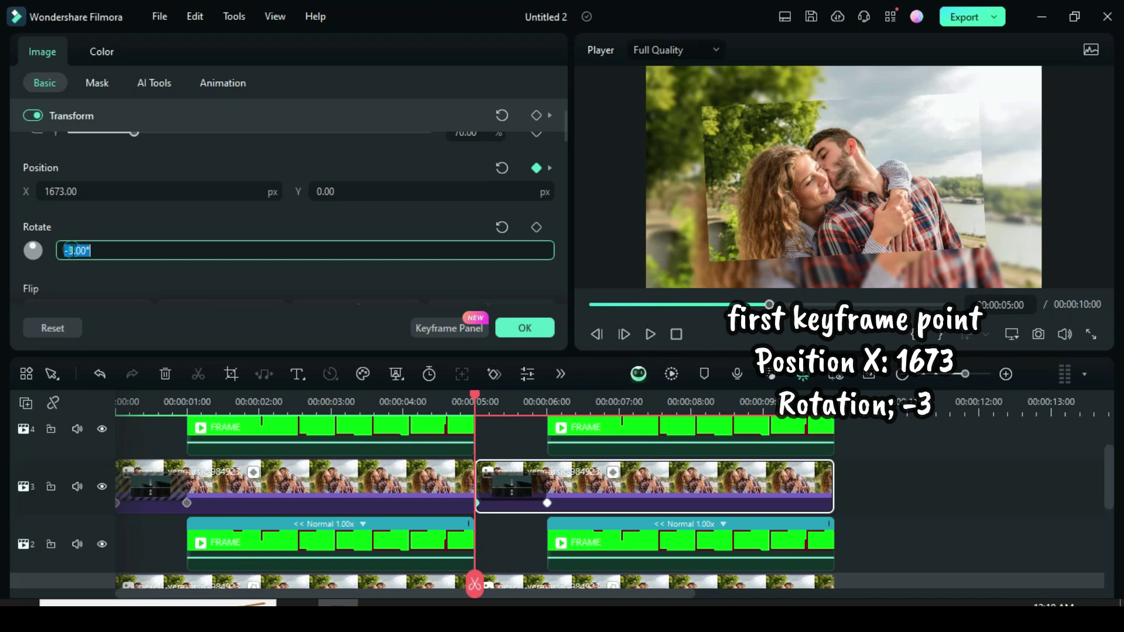
key("BackSpace")
left_click(86, 221)
scroll(626, 475, "down", 1)
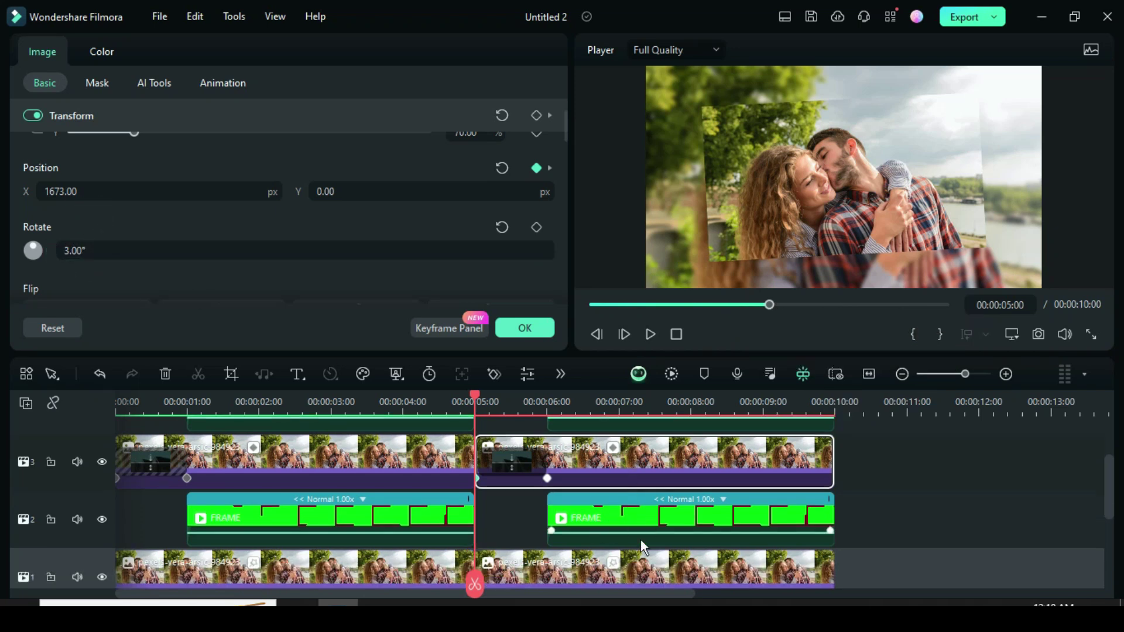
Set the second track 2 FRAME copy's rotation to -3°
left_click(630, 527)
key("Down")
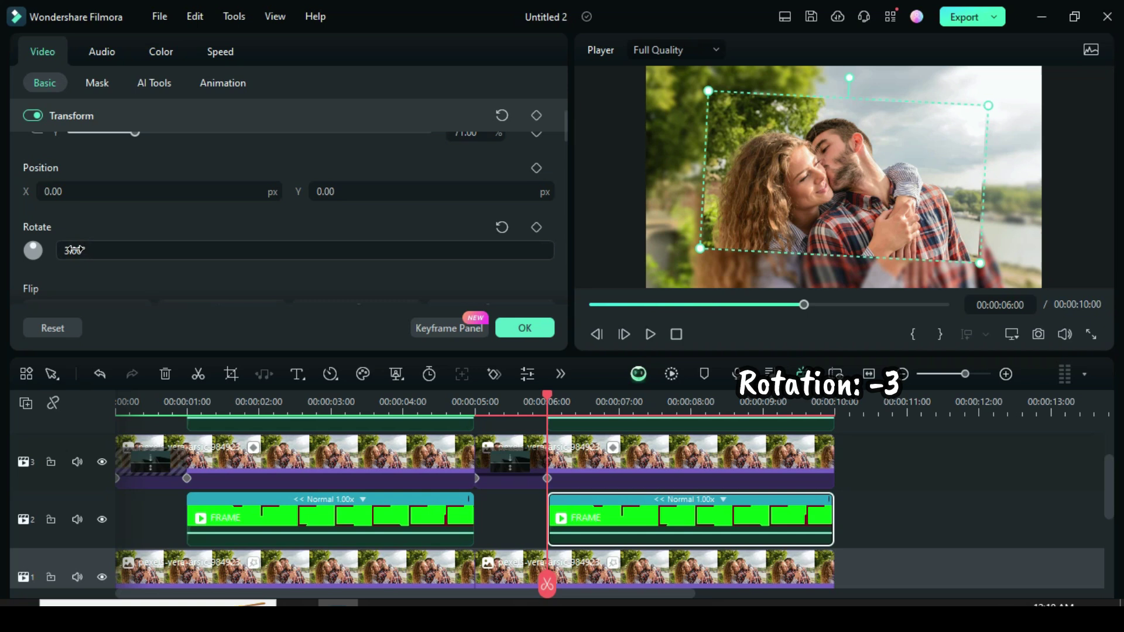
left_click(83, 251)
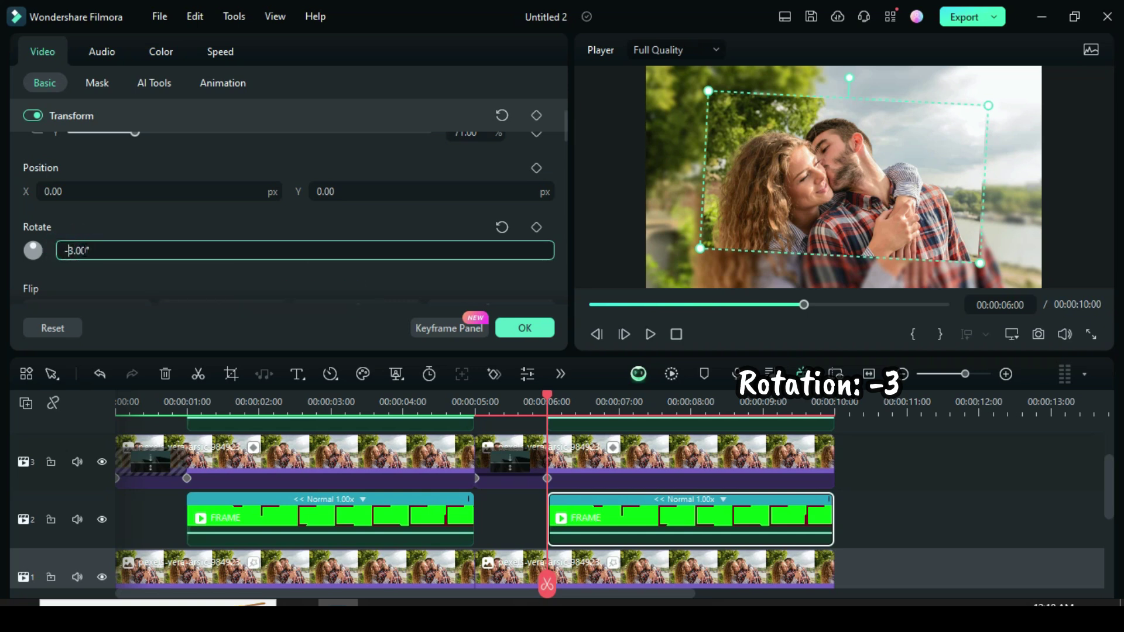
key("Home")
type("-")
left_click(87, 222)
Replace the 5–10 s photo on tracks 1 and 3 with the pexels-askar-abayev picture
left_click(525, 328)
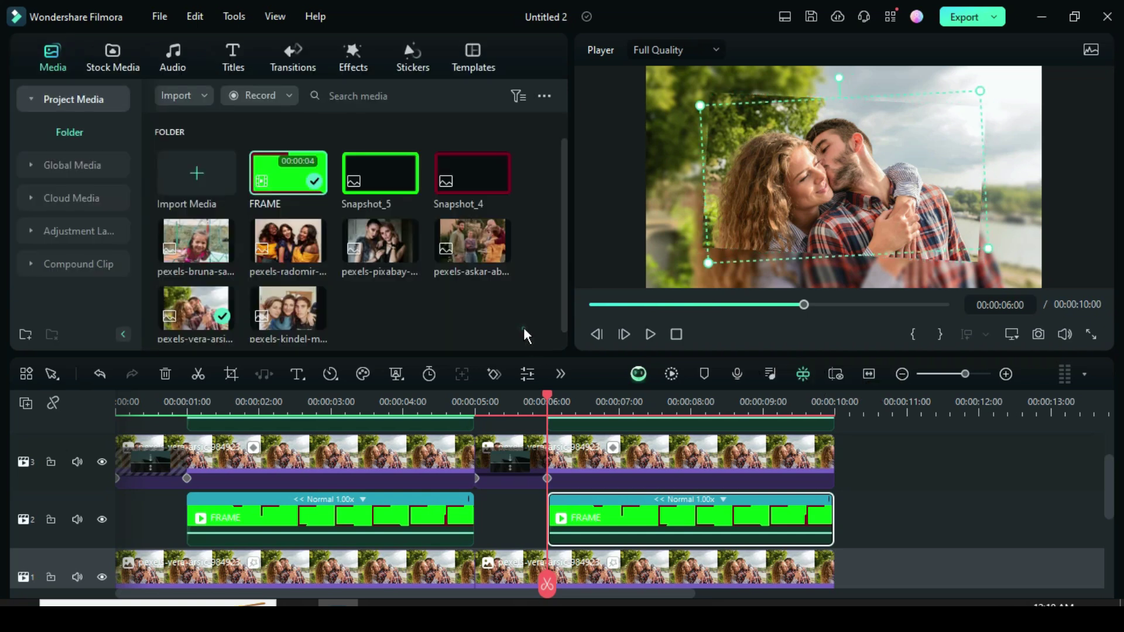
scroll(597, 515, "up", 1)
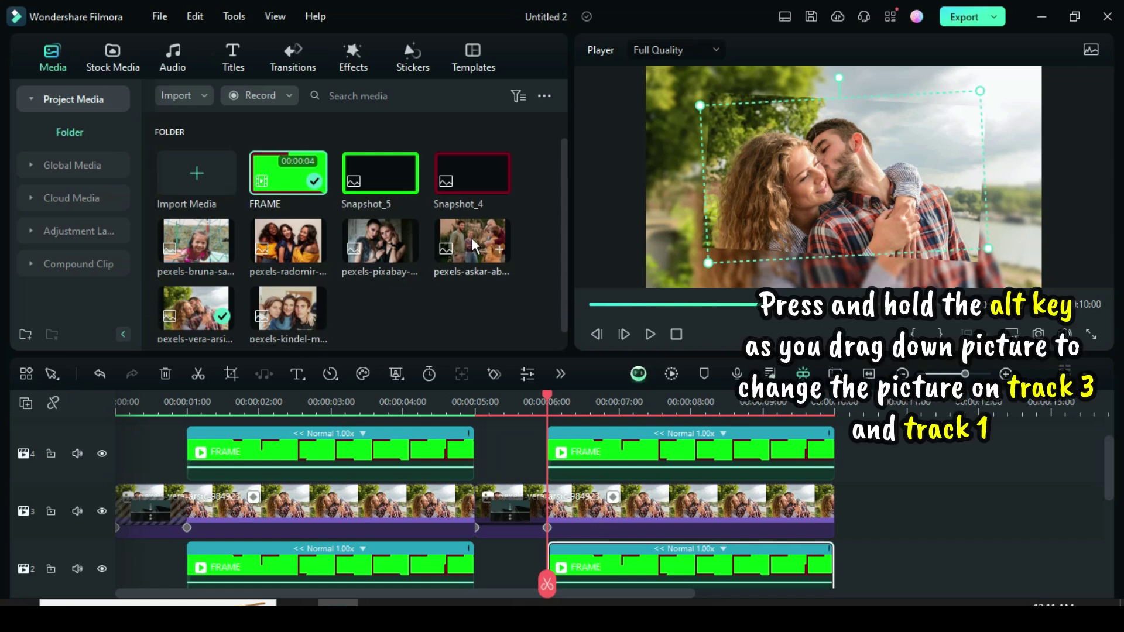
left_click_drag(460, 247, 589, 511)
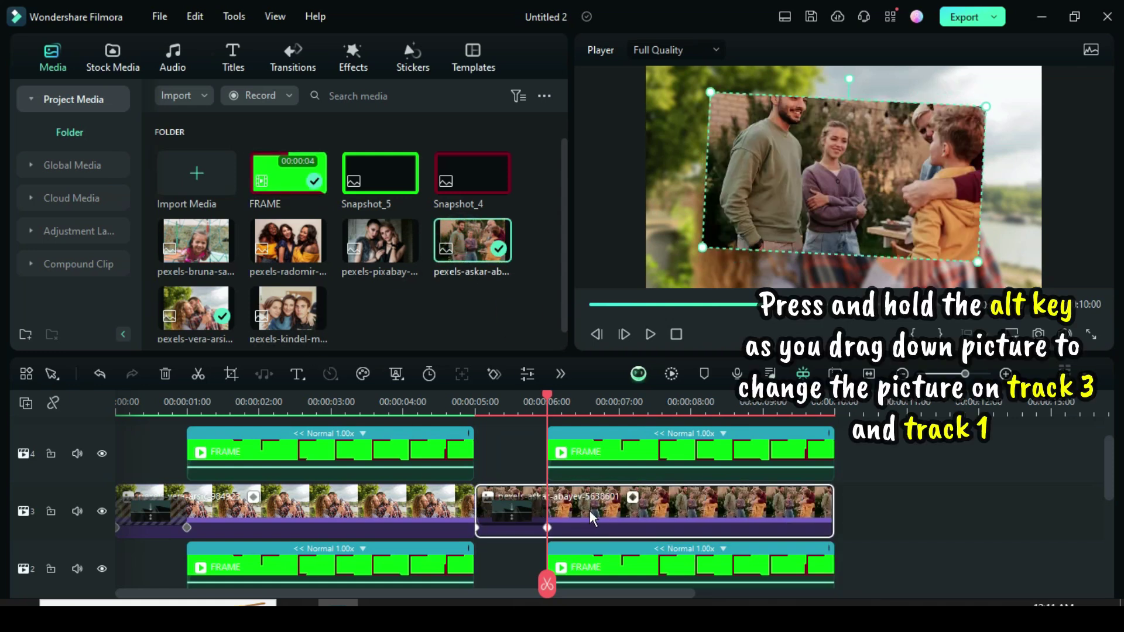
scroll(589, 511, "down", 2)
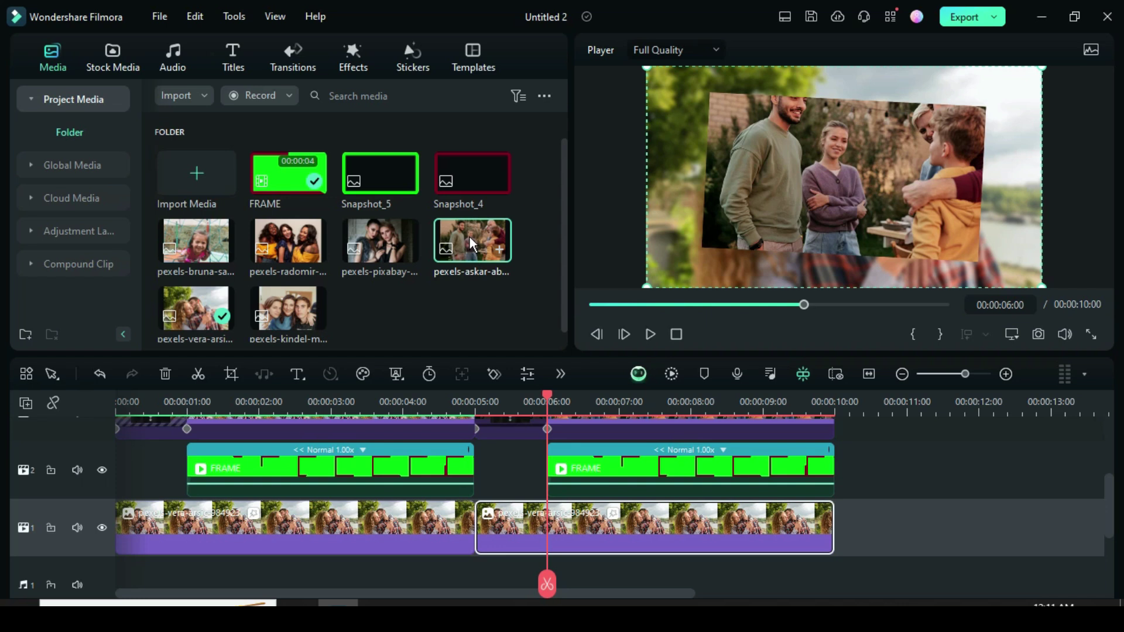
left_click_drag(472, 243, 619, 530)
scroll(593, 461, "up", 2)
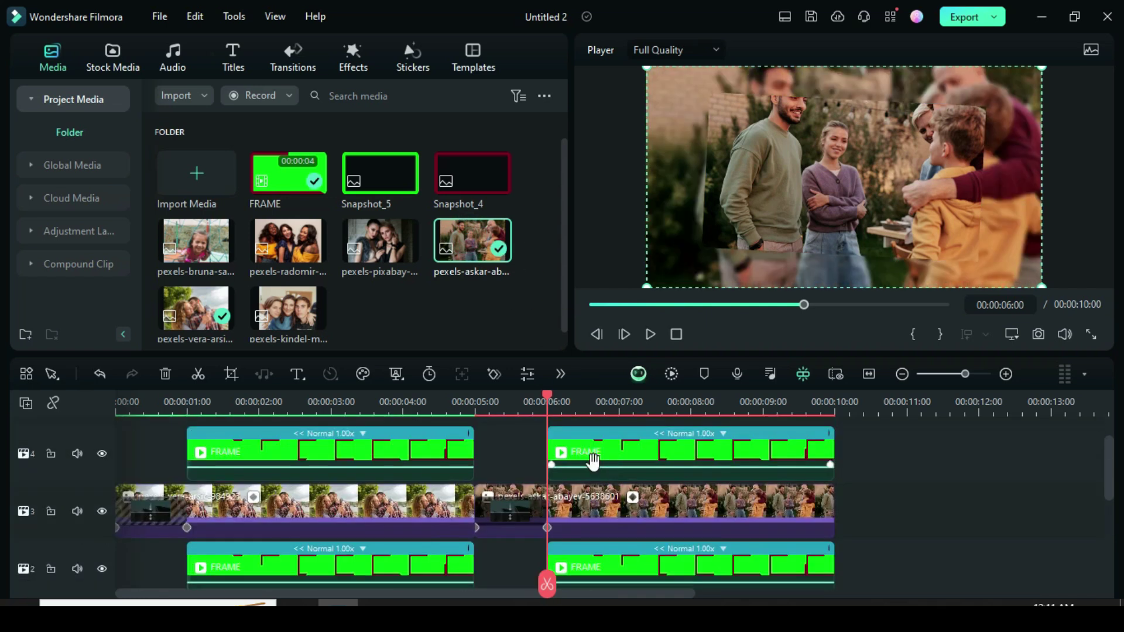
Render and play the first 10 seconds of the timeline
left_click(668, 378)
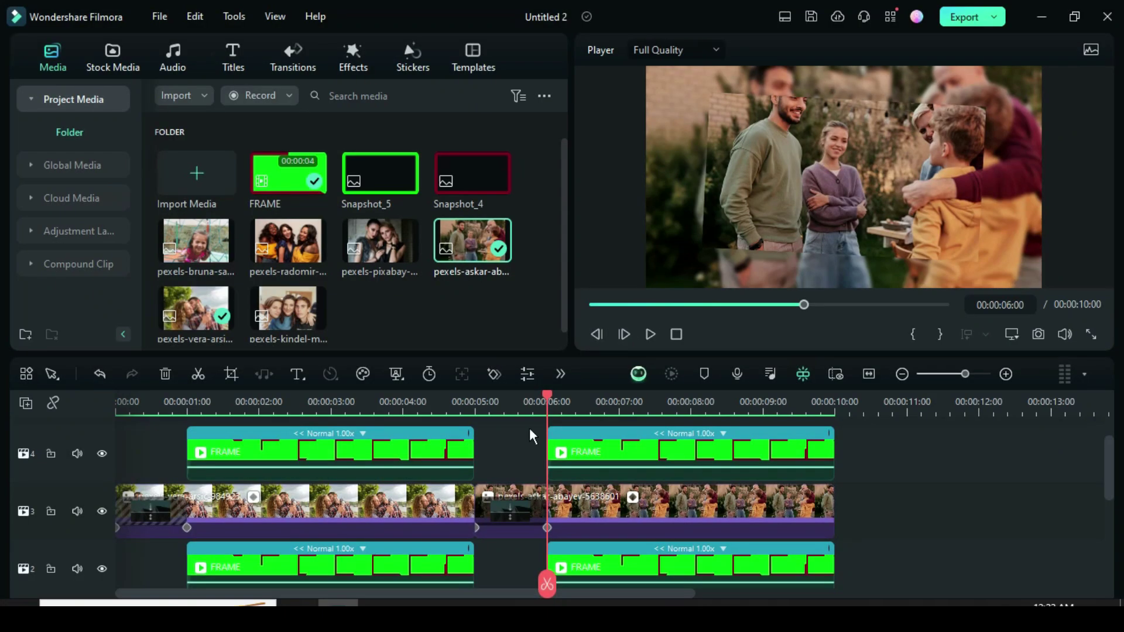
left_click(650, 334)
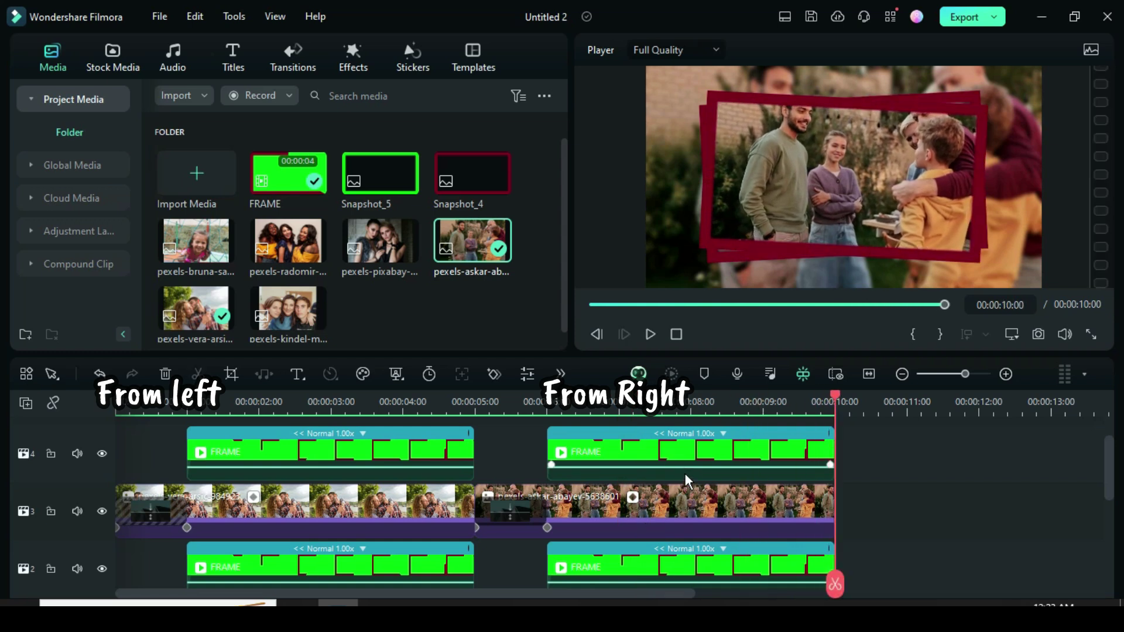
scroll(667, 501, "down", 1)
scroll(416, 475, "down", 5)
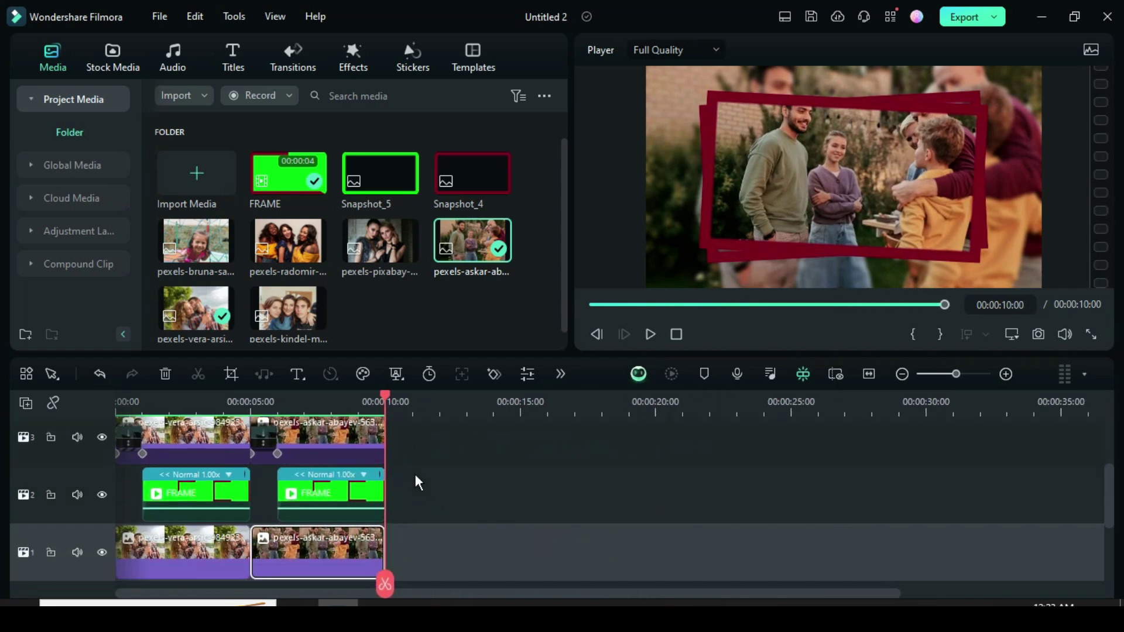
Copy the frame and photo clips of both sections and paste them twice to fill 10–30 s
left_click_drag(459, 588, 167, 460)
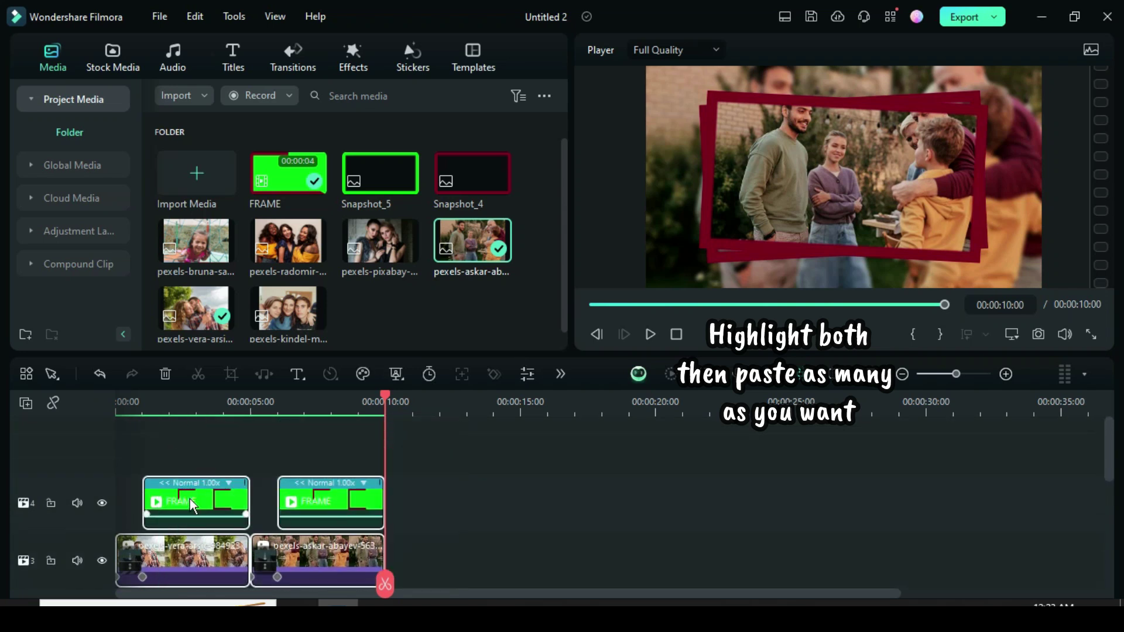
right_click(190, 499)
left_click(222, 56)
scroll(401, 434, "down", 3)
right_click(410, 540)
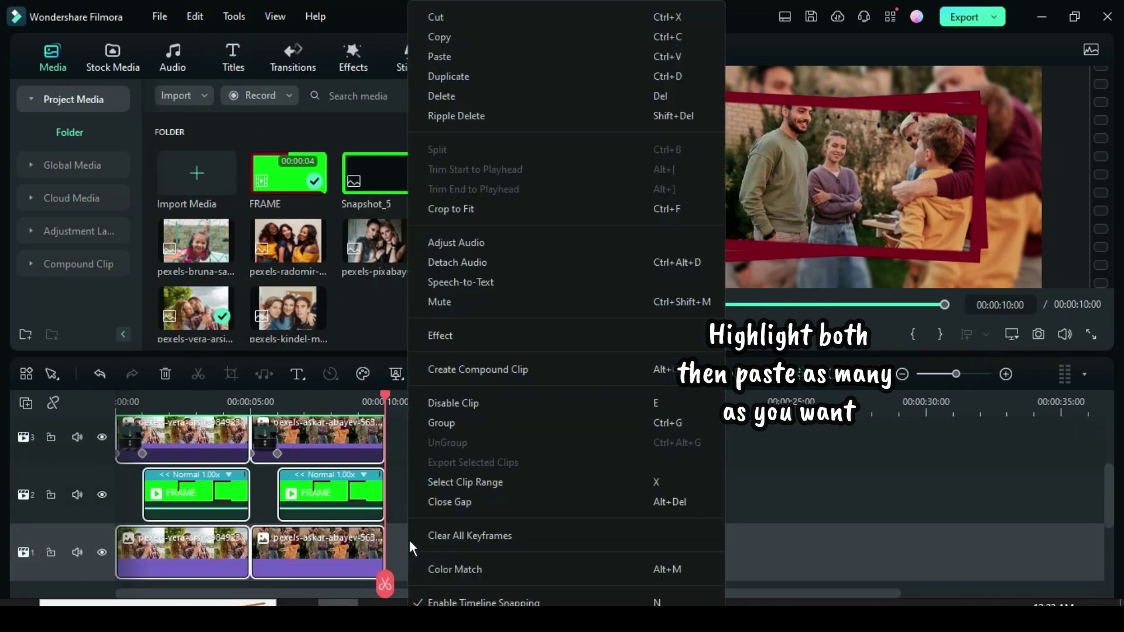
left_click(432, 56)
right_click(683, 540)
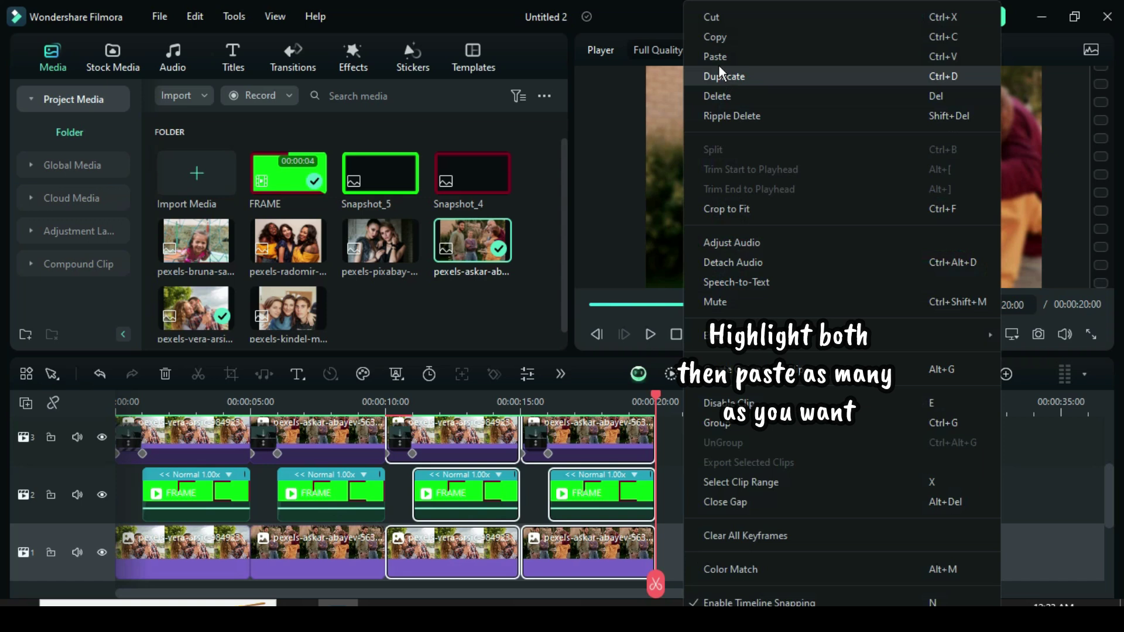
left_click(719, 58)
left_click(691, 303)
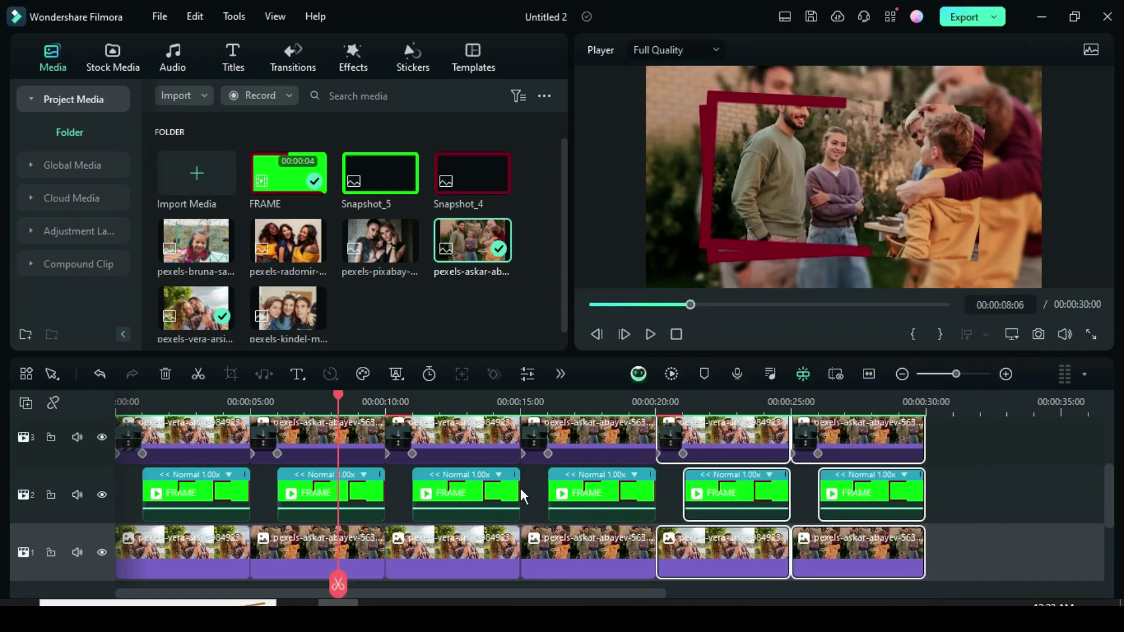
scroll(483, 501, "up", 2)
scroll(409, 468, "down", 1)
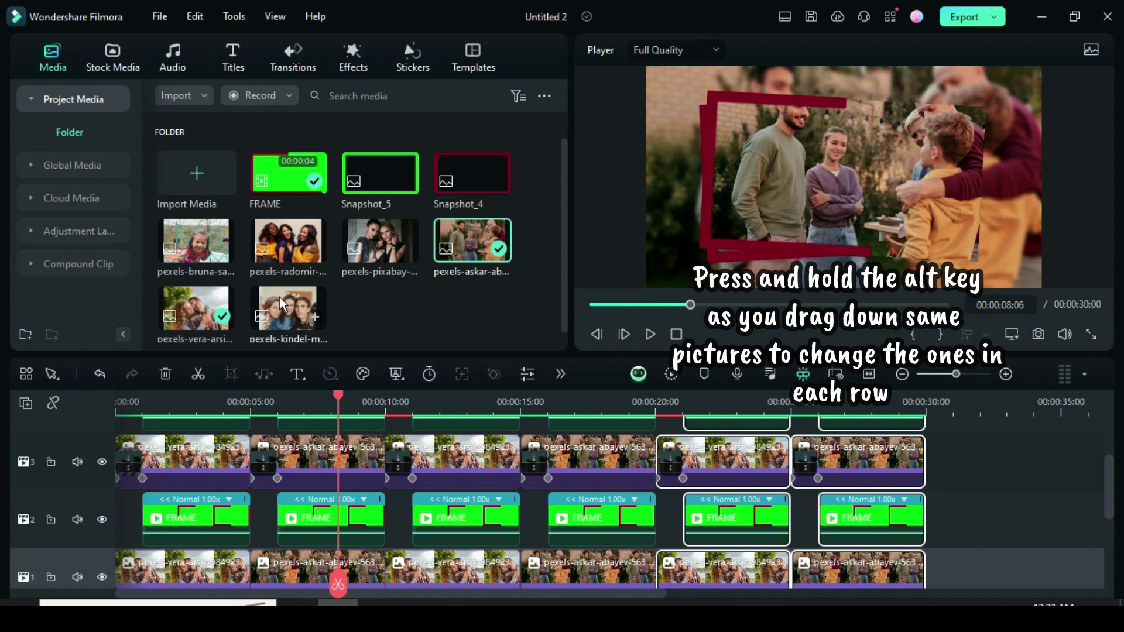
Replace the third and fourth sections' photos with the kindel-media and pixabay pictures
left_click_drag(281, 303, 439, 475)
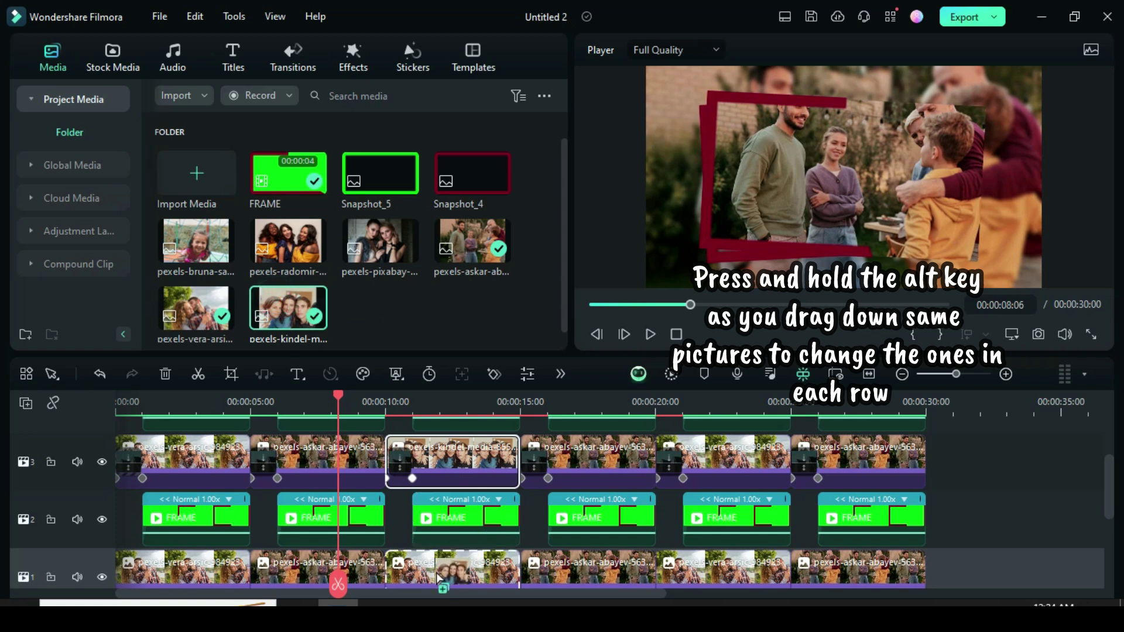
left_click_drag(438, 579, 462, 553)
scroll(574, 547, "up", 1)
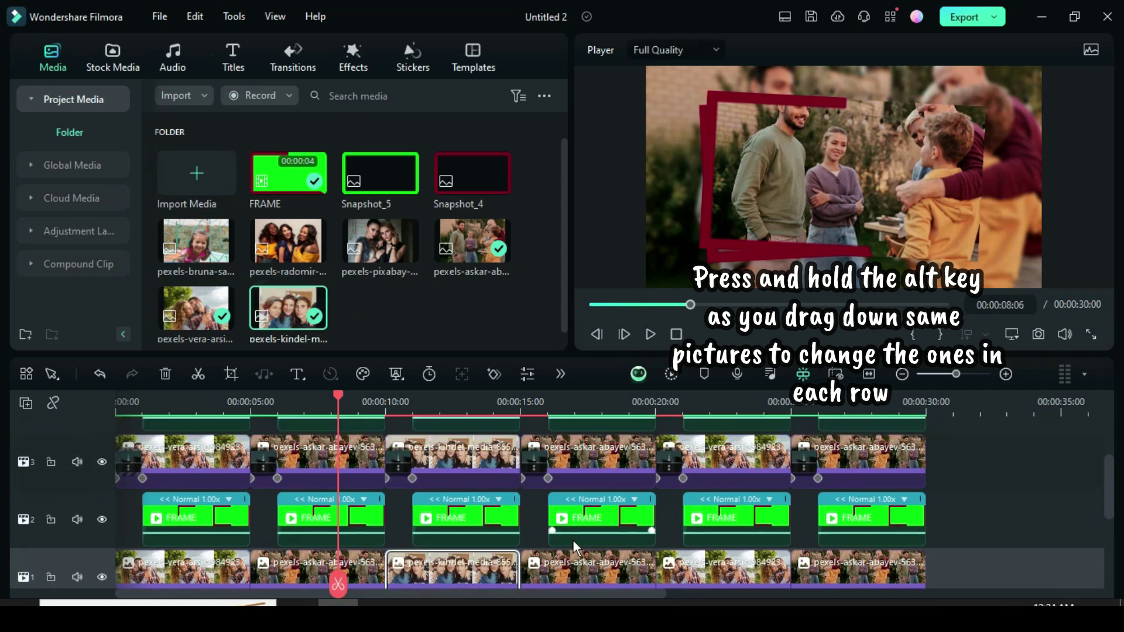
left_click_drag(426, 263, 582, 458)
left_click_drag(573, 532, 577, 533)
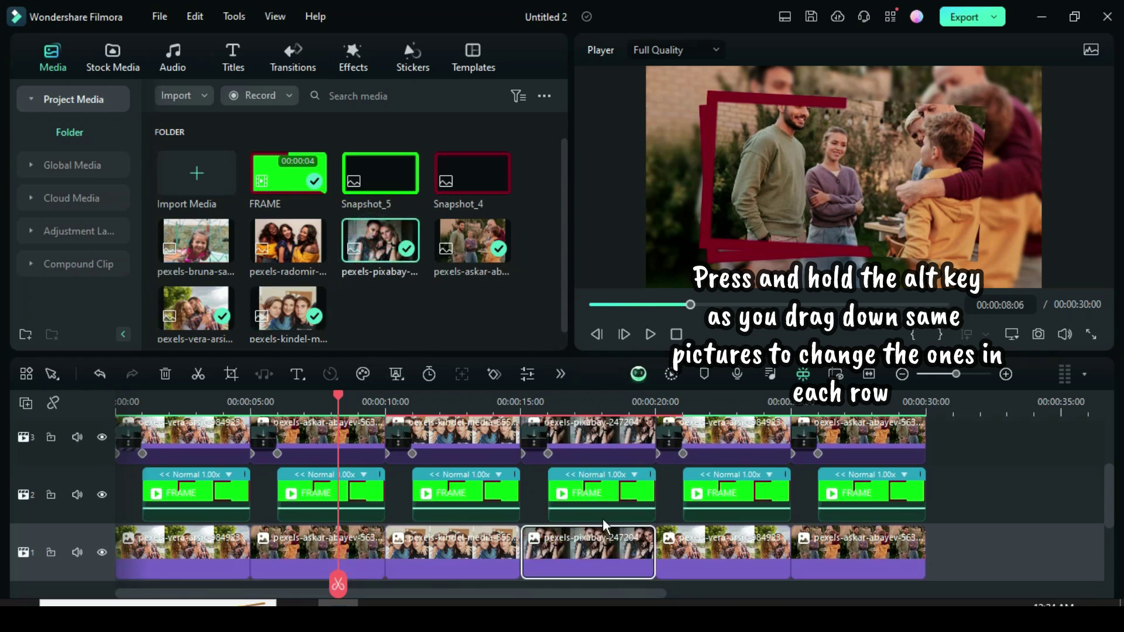
scroll(731, 527, "up", 1)
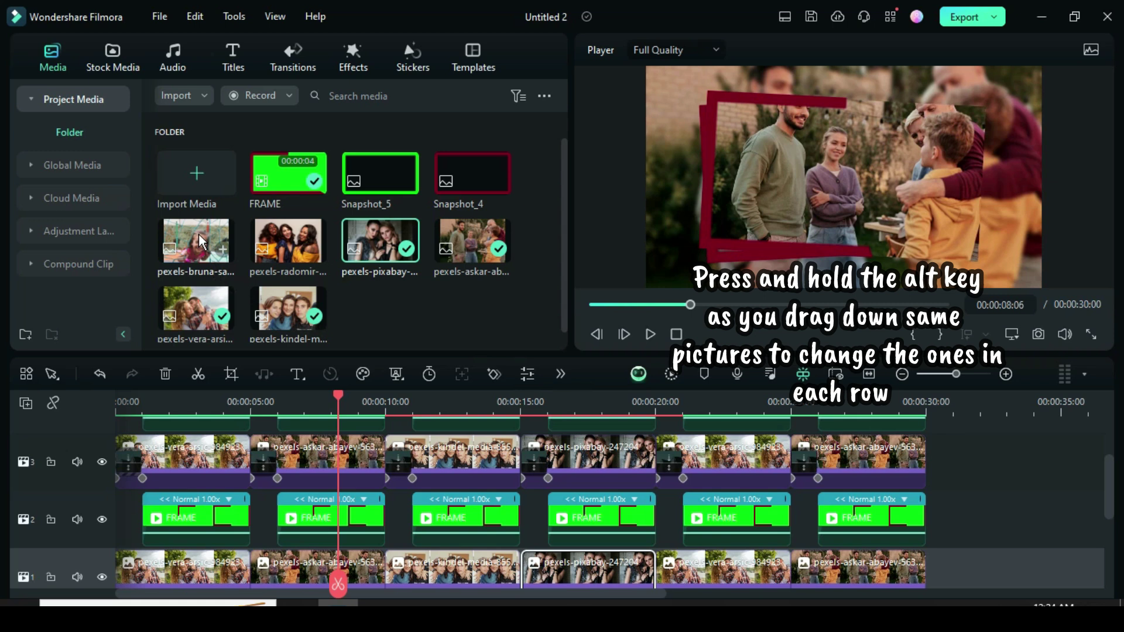
left_click_drag(682, 456, 674, 457)
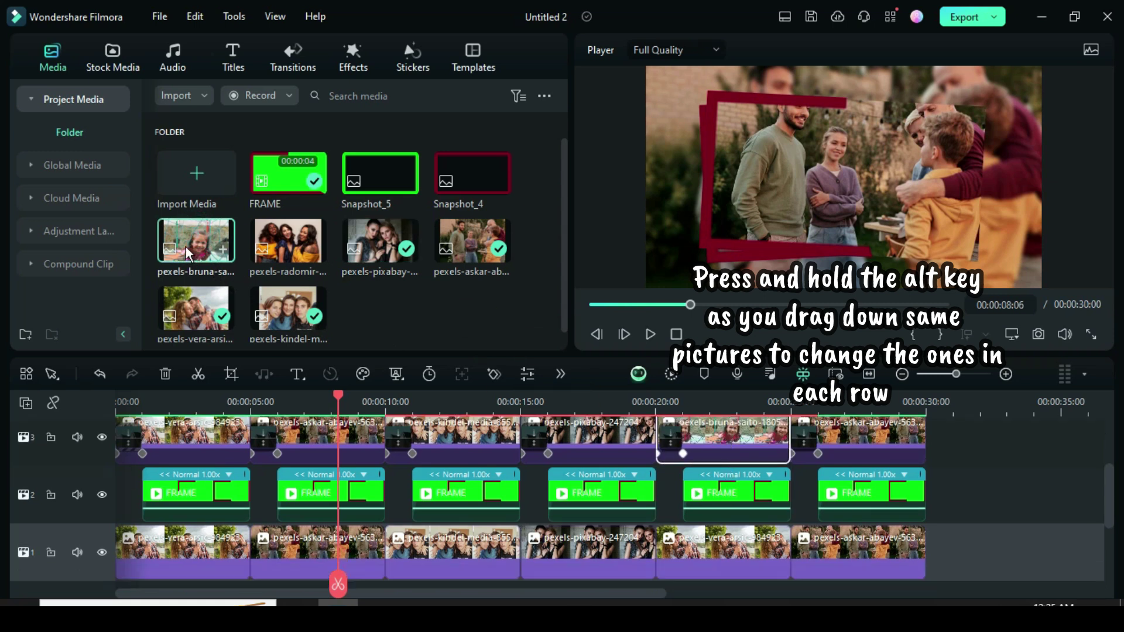
left_click_drag(697, 527, 715, 554)
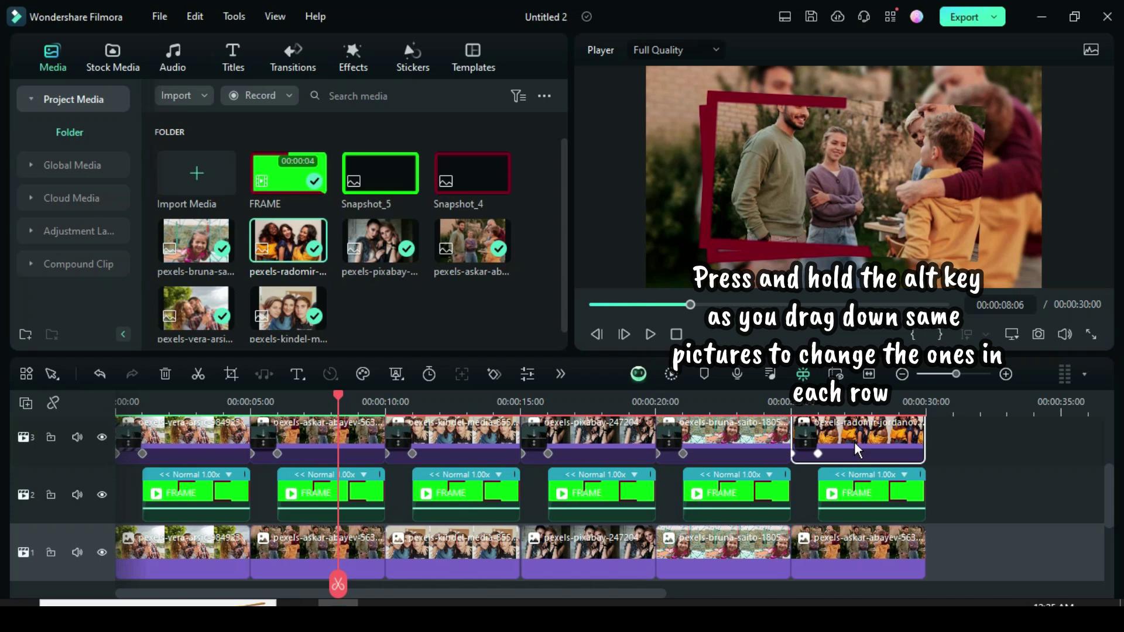
left_click(855, 557)
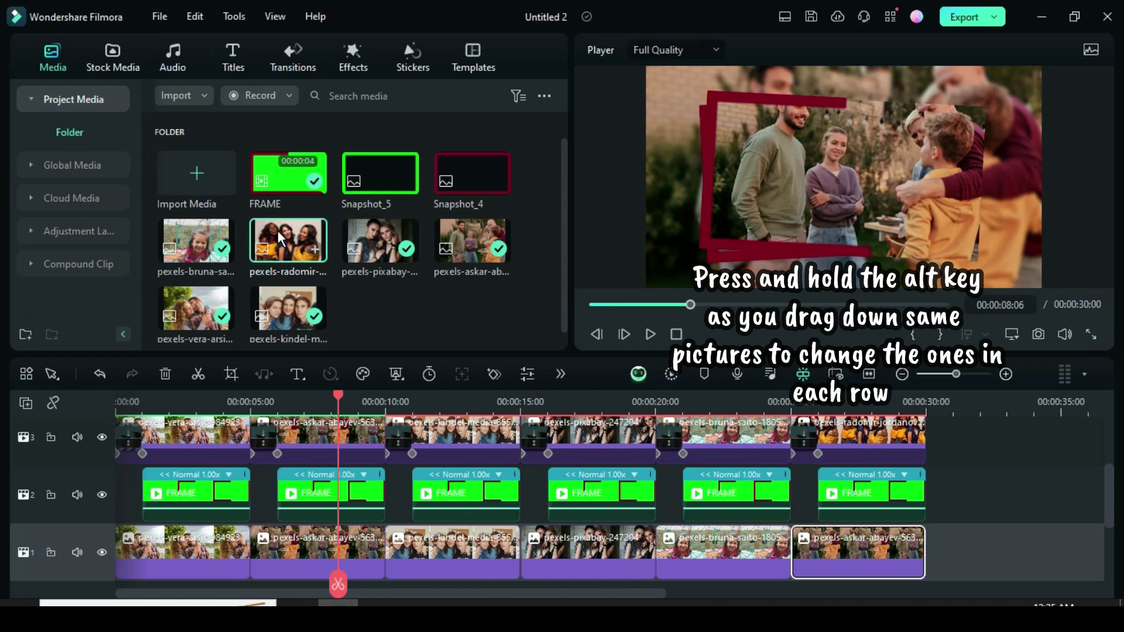
left_click(592, 303)
key("shift+z")
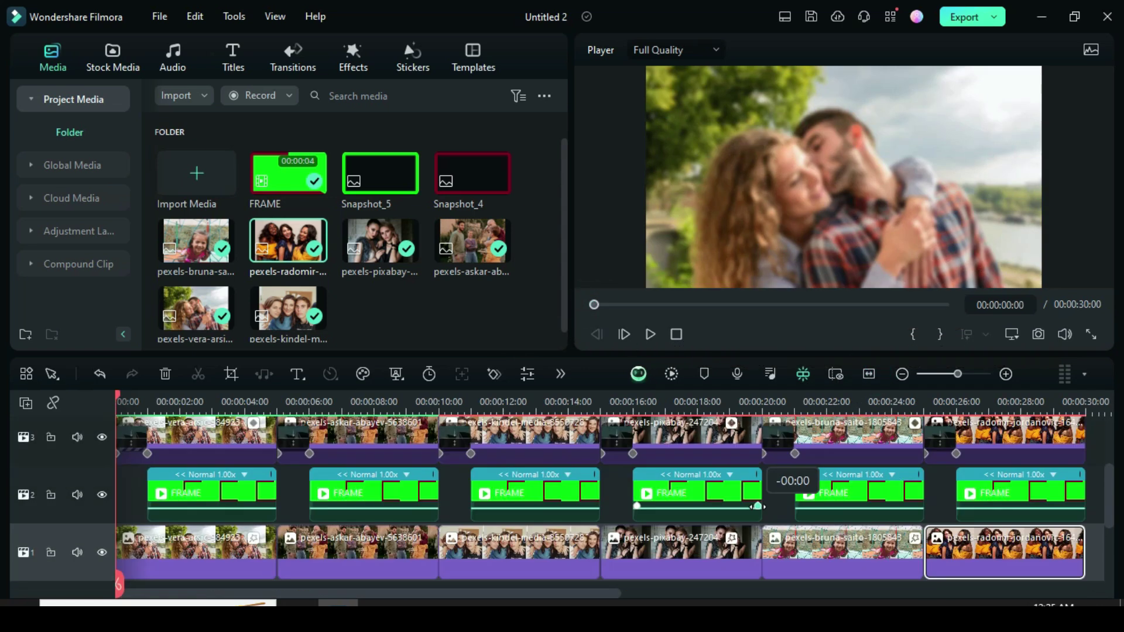
key("ctrl+z")
Place a Dissolve transition between the first two photos on track 1
left_click(302, 68)
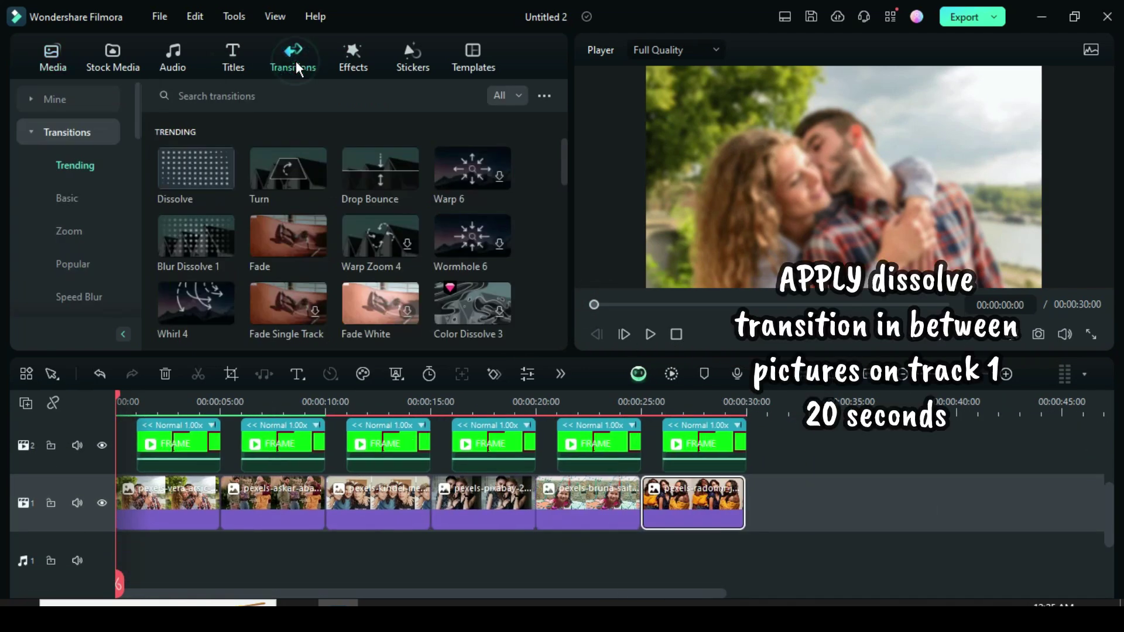
left_click_drag(211, 174, 221, 399)
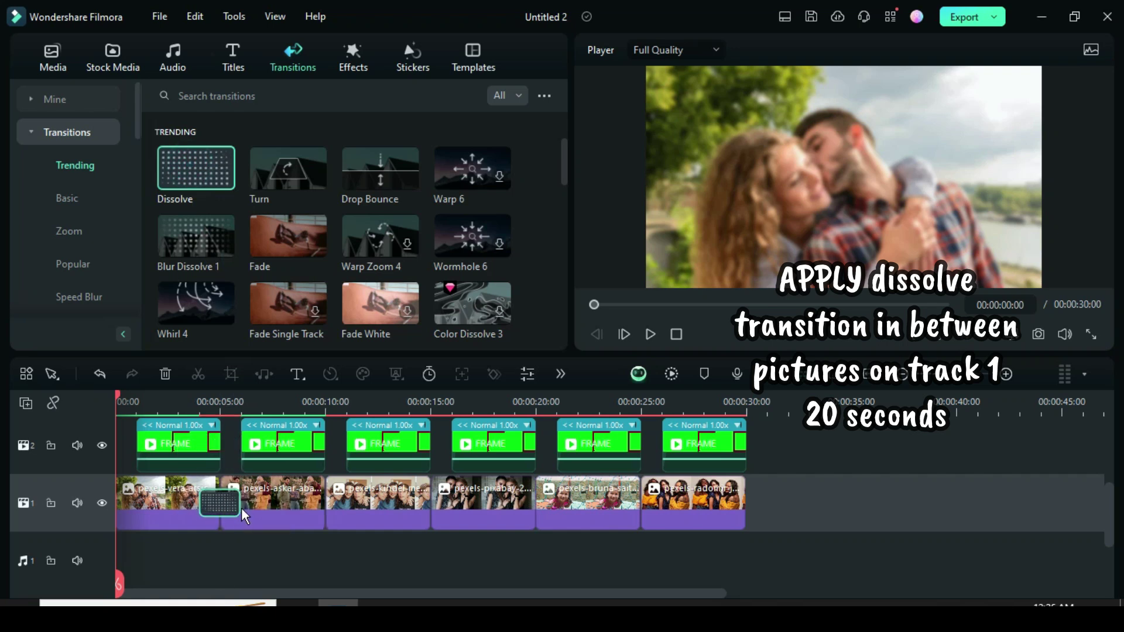
mouse_move(244, 515)
left_mouse_down()
mouse_move(233, 504)
mouse_move(234, 518)
left_mouse_up()
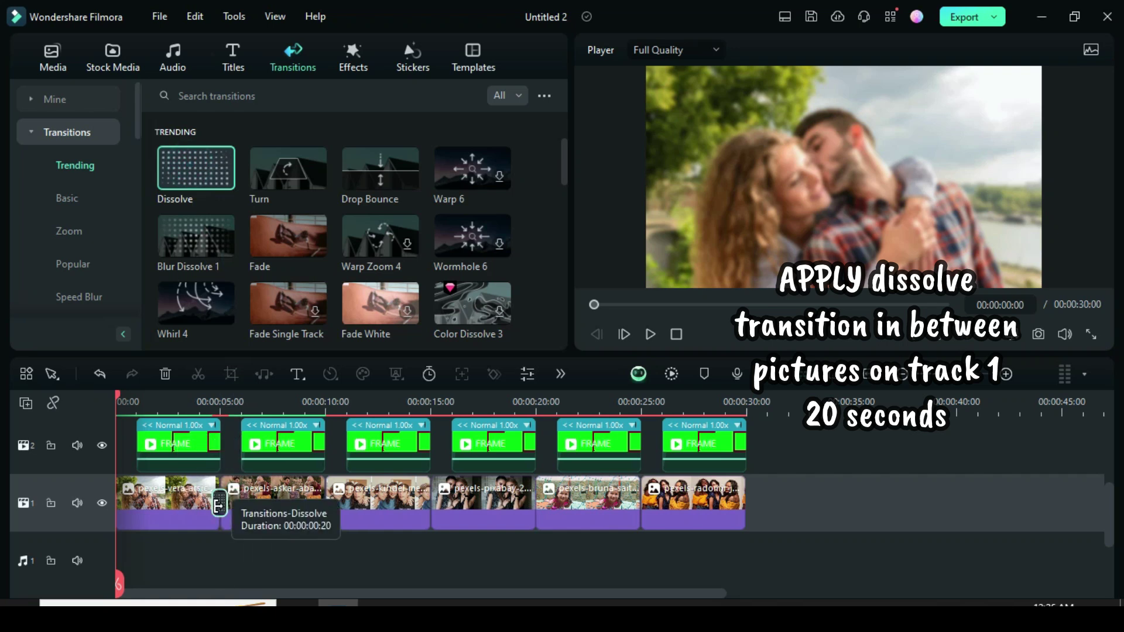
Copy the Dissolve onto photos two through six and select the extra transition at the end
scroll(246, 401, "up", 2)
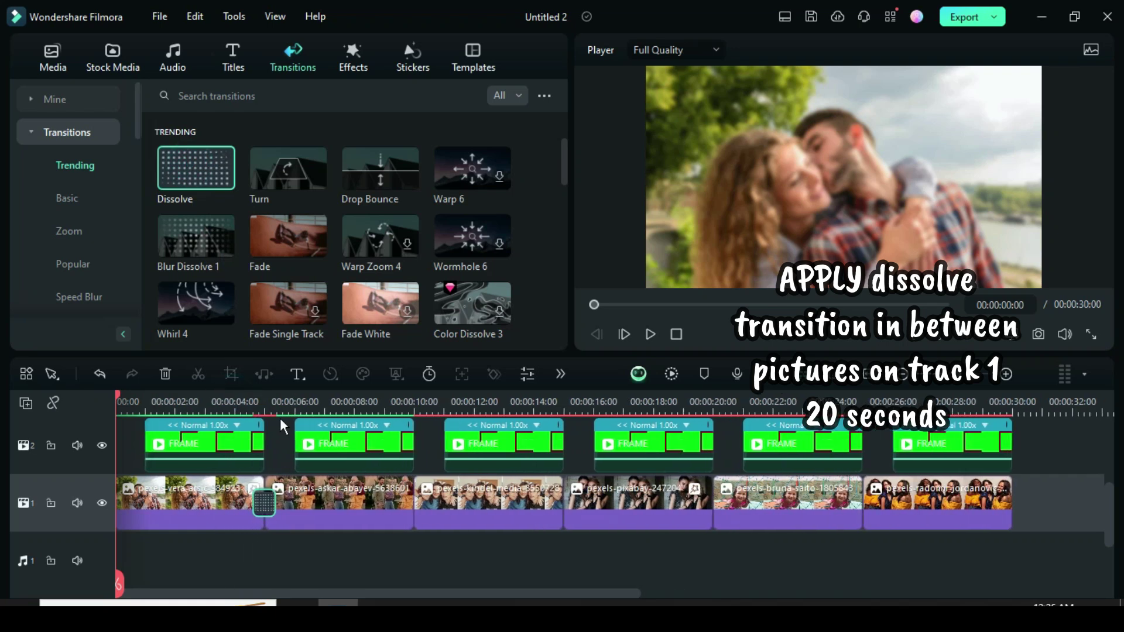
right_click(264, 503)
left_click(293, 311)
left_click_drag(1046, 510, 374, 502)
right_click(374, 502)
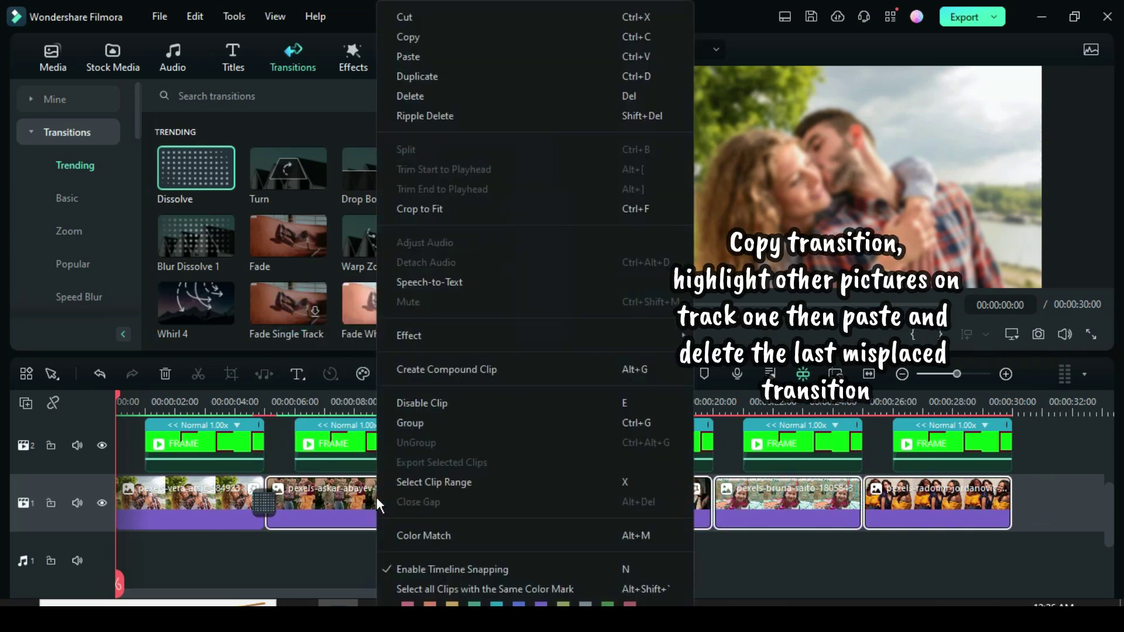
left_click(410, 54)
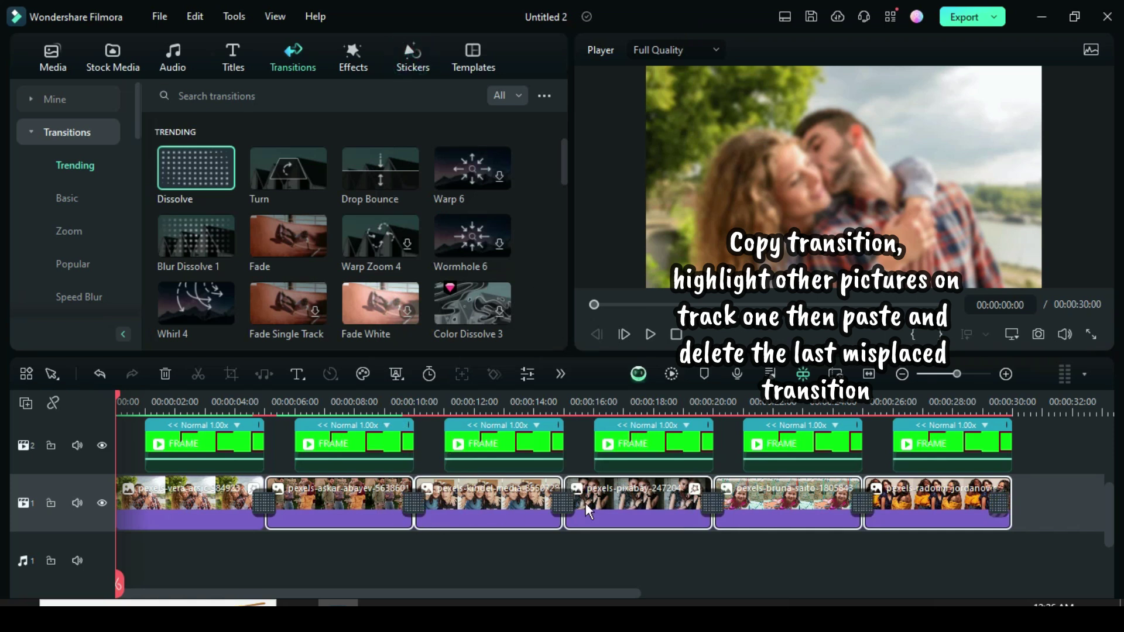
left_click(1001, 505)
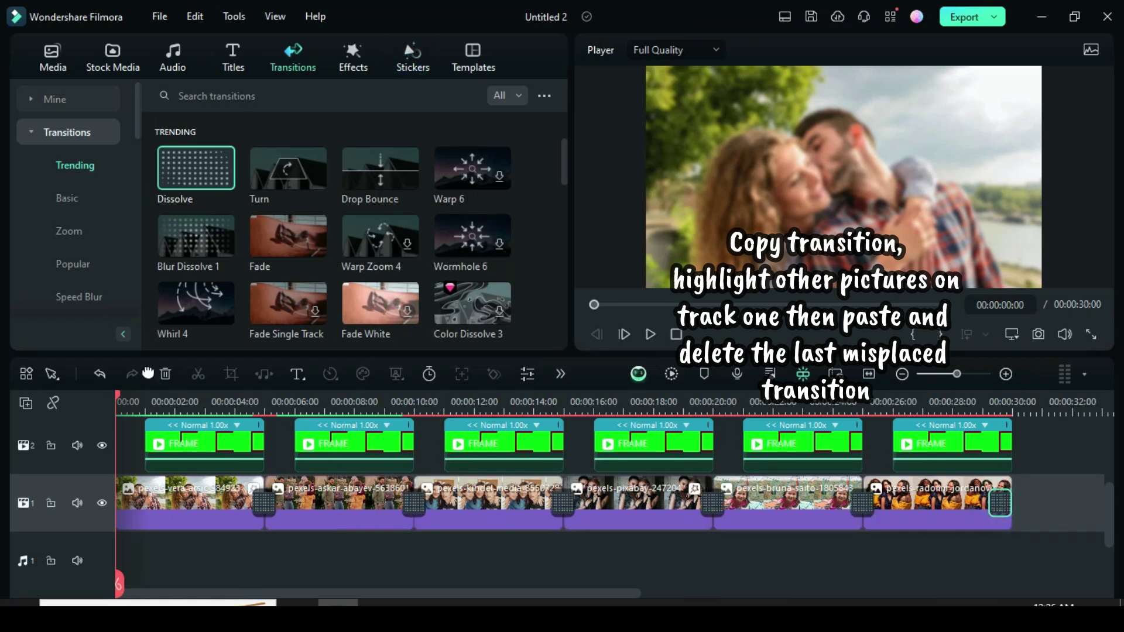
scroll(779, 559, "up", 2)
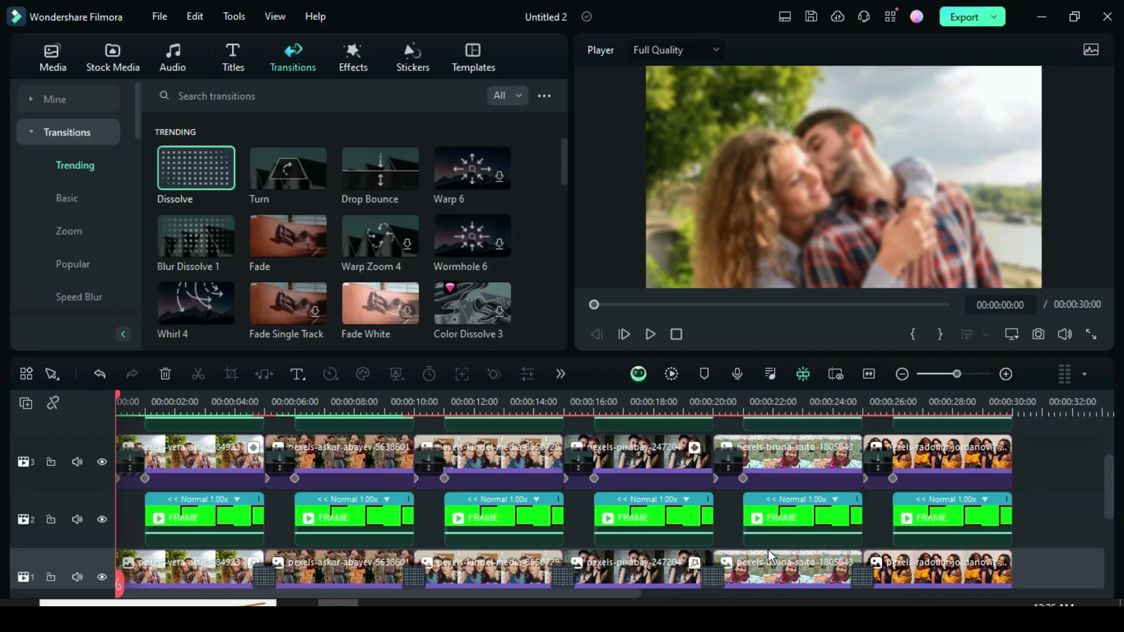
Render and play the full slideshow through to 00:00:30:00
left_click(671, 375)
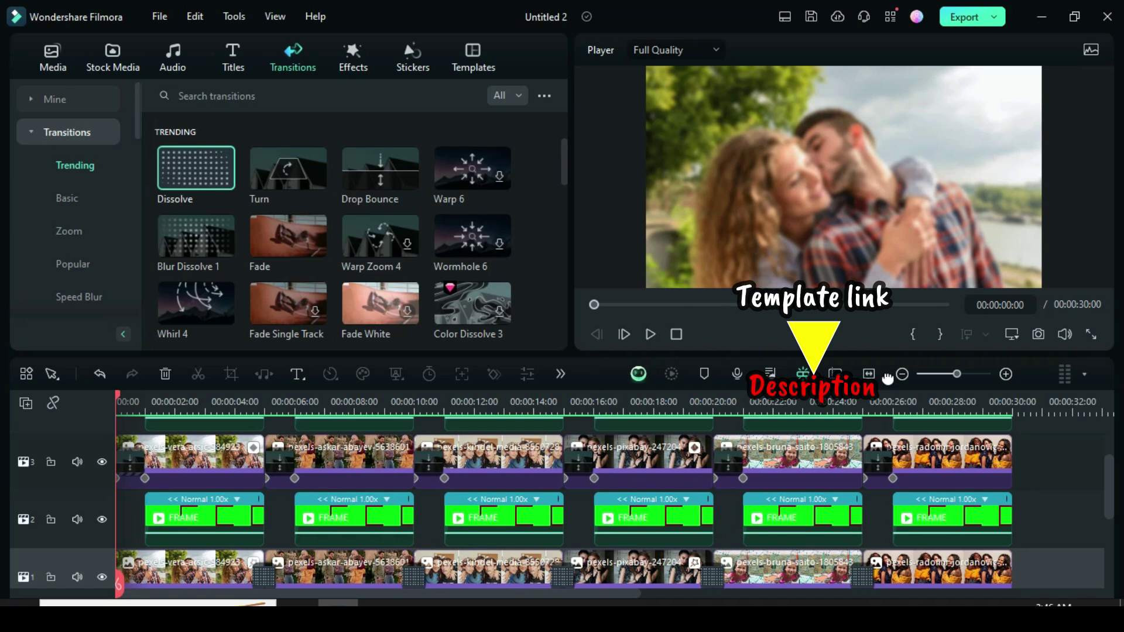
left_click(651, 335)
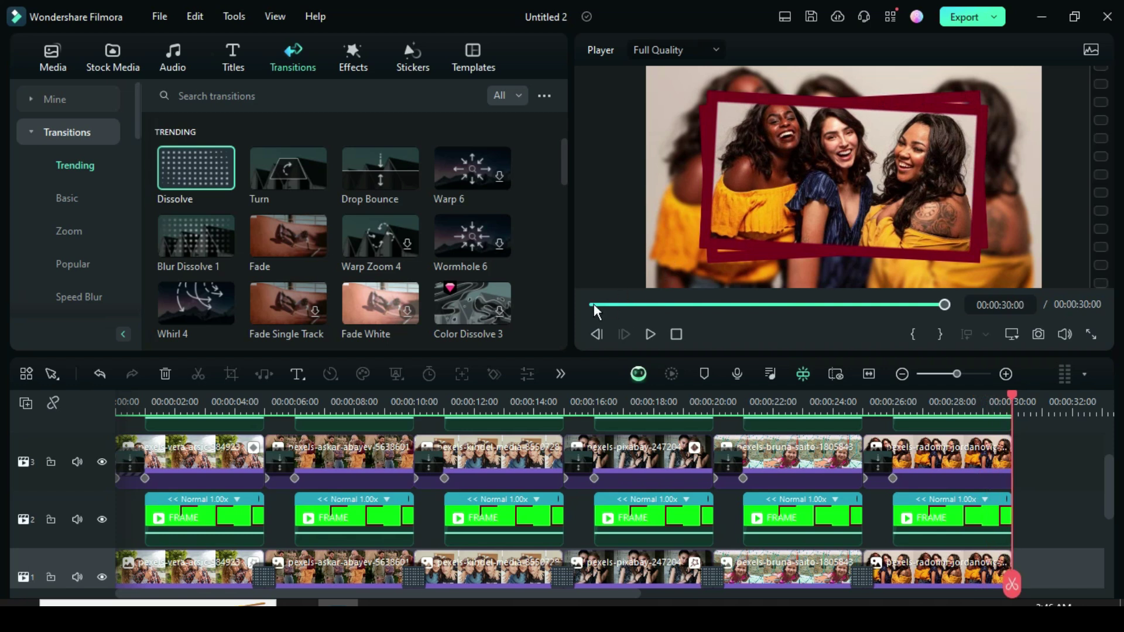
Replay the finished six-photo slideshow from the beginning in the player
left_click(649, 333)
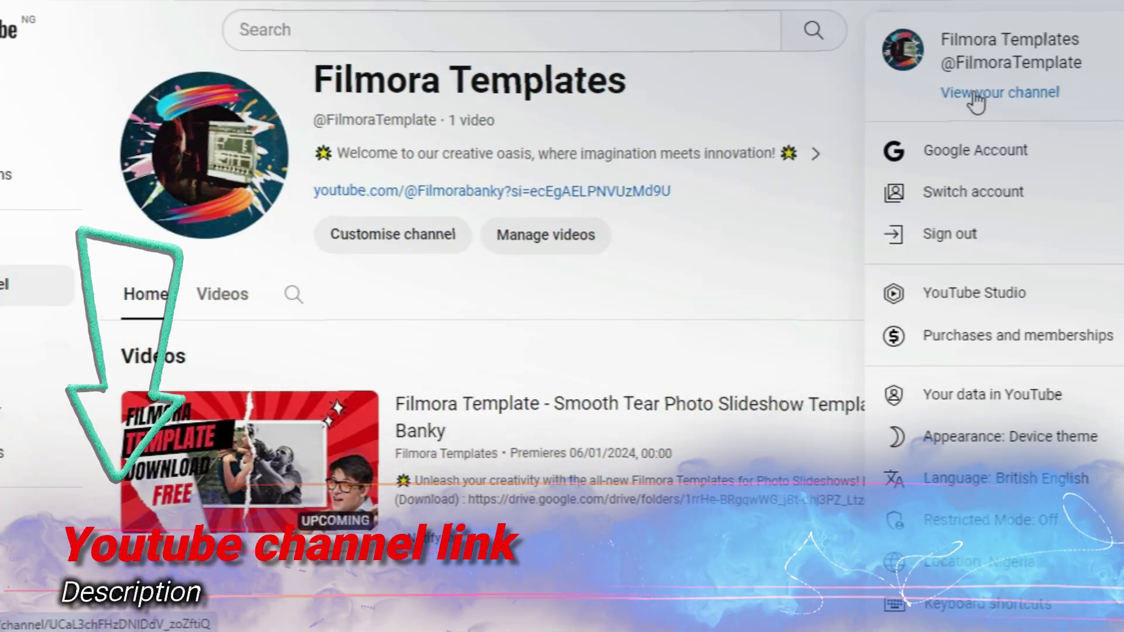
Go to the Filmora Templates YouTube channel and browse its upcoming Smooth Tear premiere
left_click(978, 95)
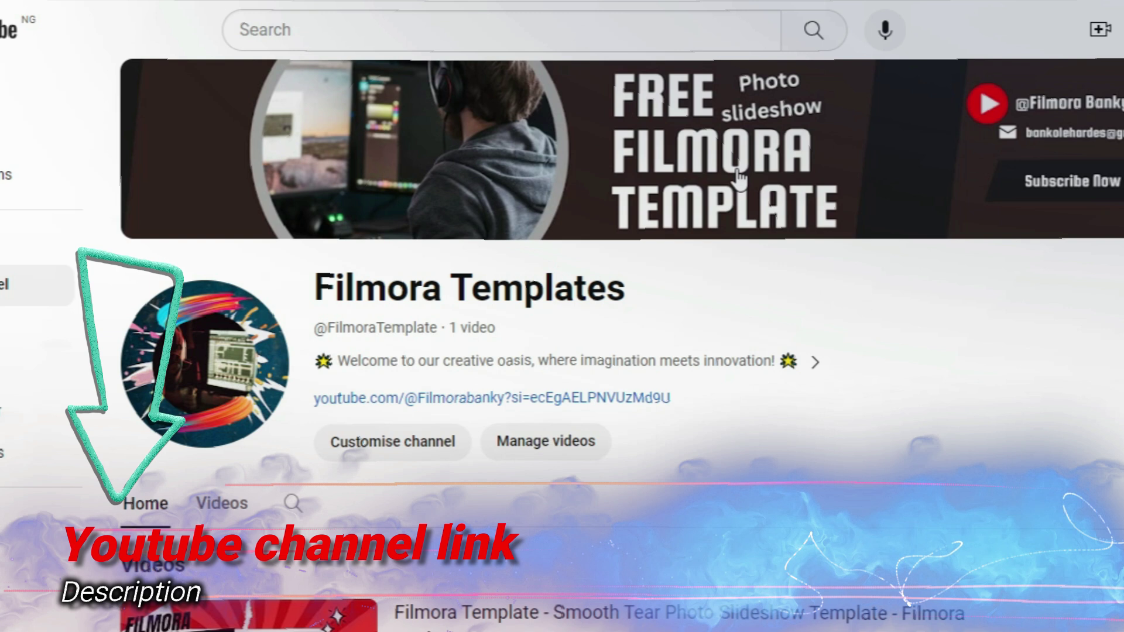
scroll(527, 457, "down", 4)
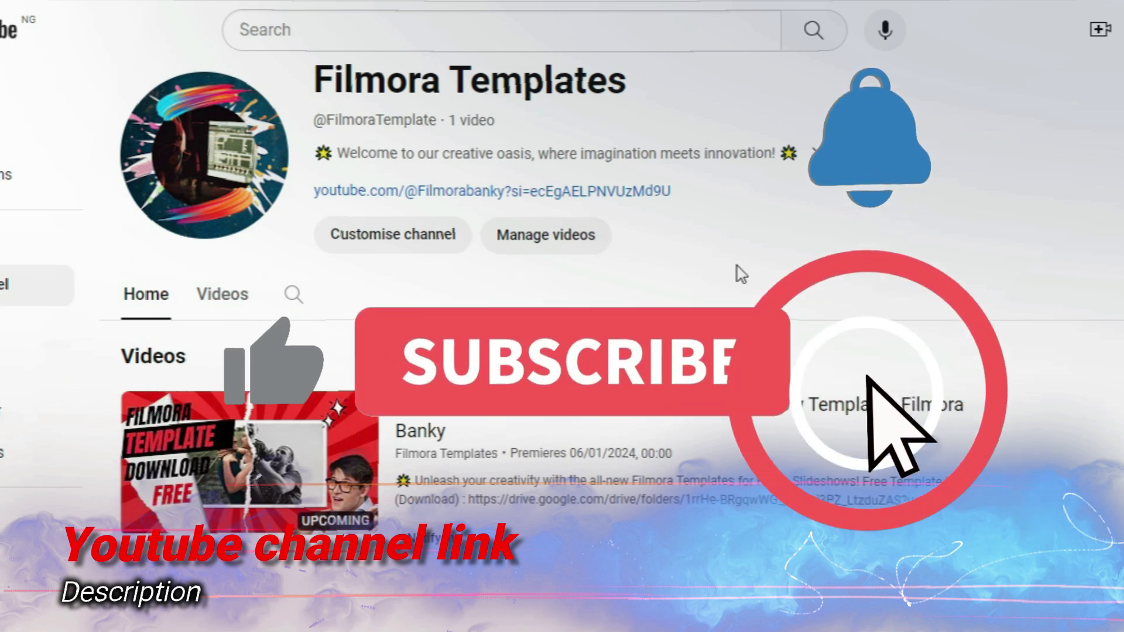
scroll(662, 287, "up", 4)
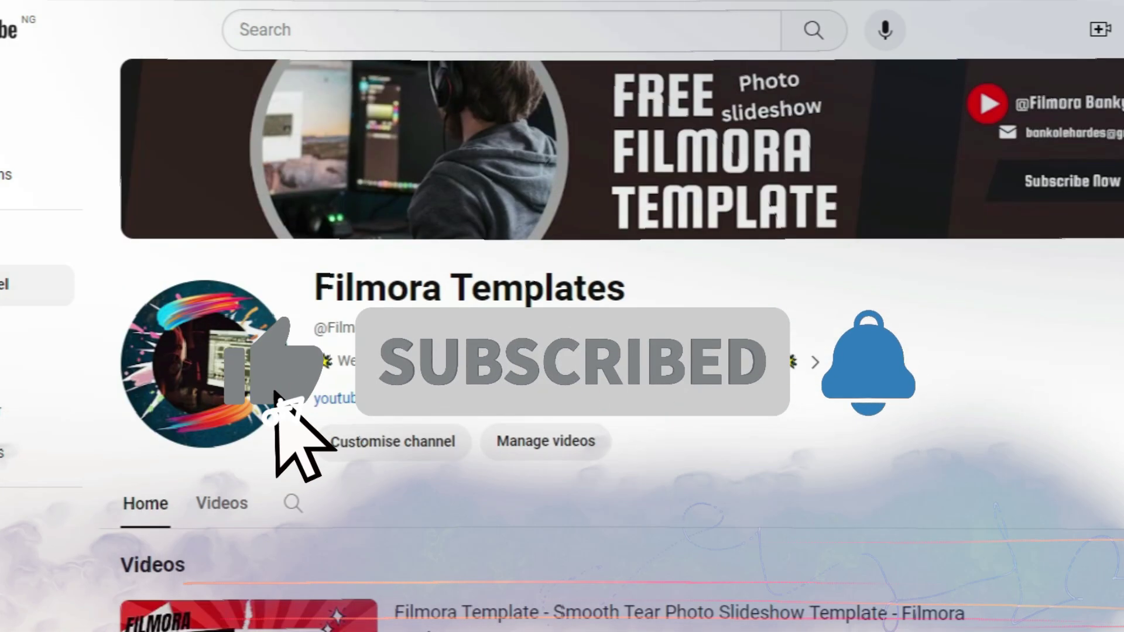